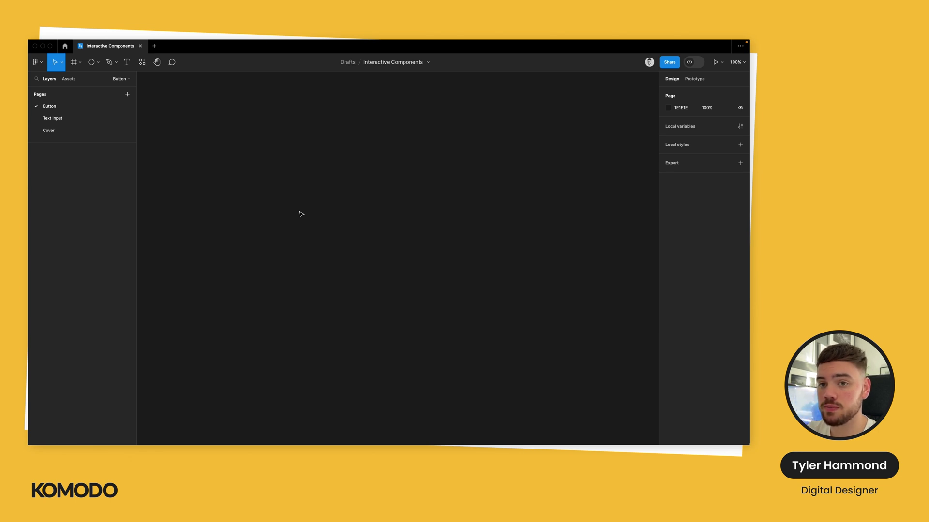
Add the text "BUTTON" to the canvas and wrap it in an auto layout frame.
{"action": "key", "text": "t"}
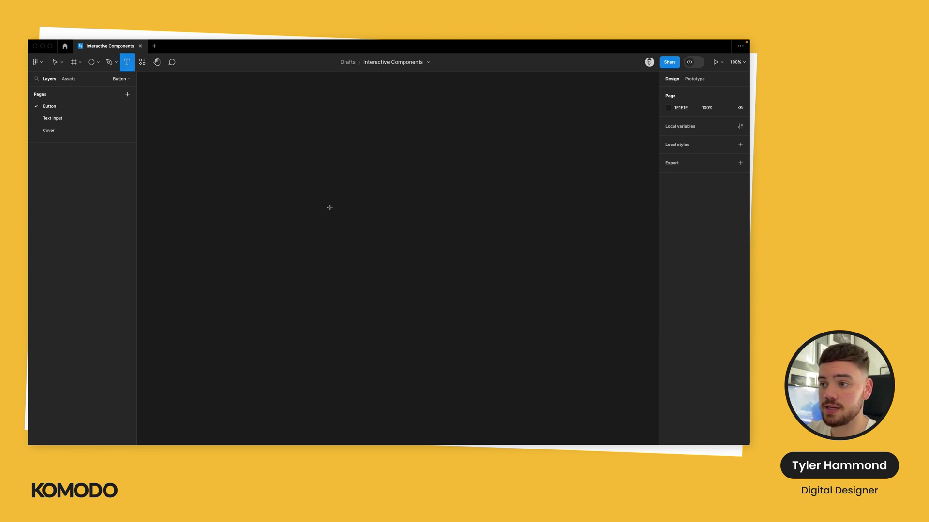
{"action": "left_click", "coordinate": [330, 208]}
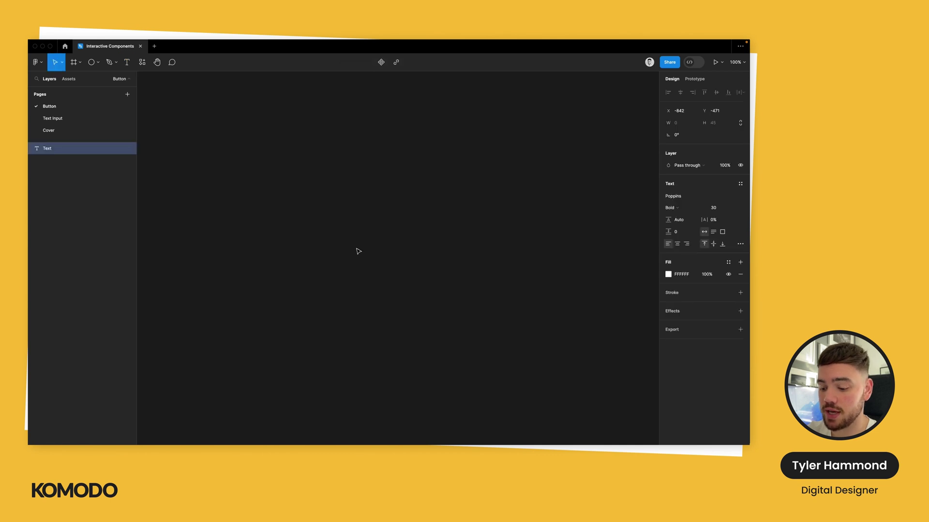
{"action": "type", "text": "BUTTON"}
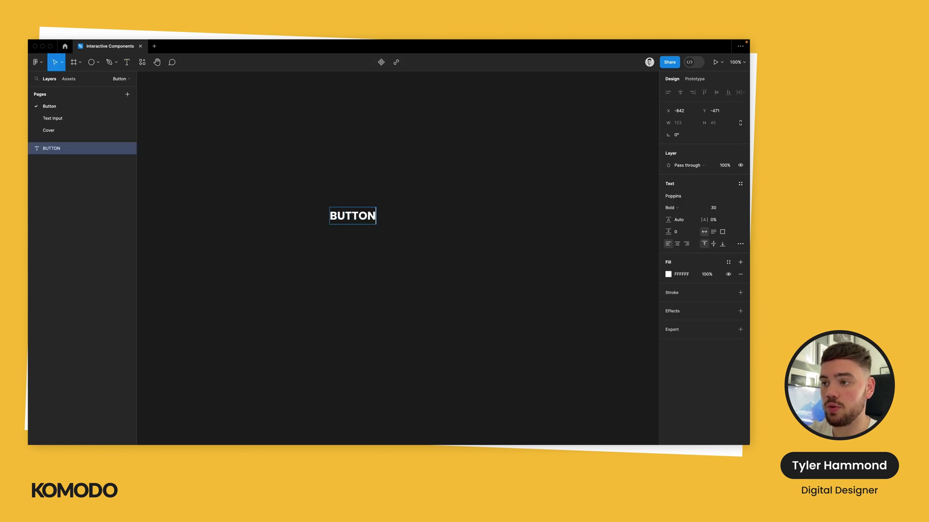
{"action": "key", "text": "Escape"}
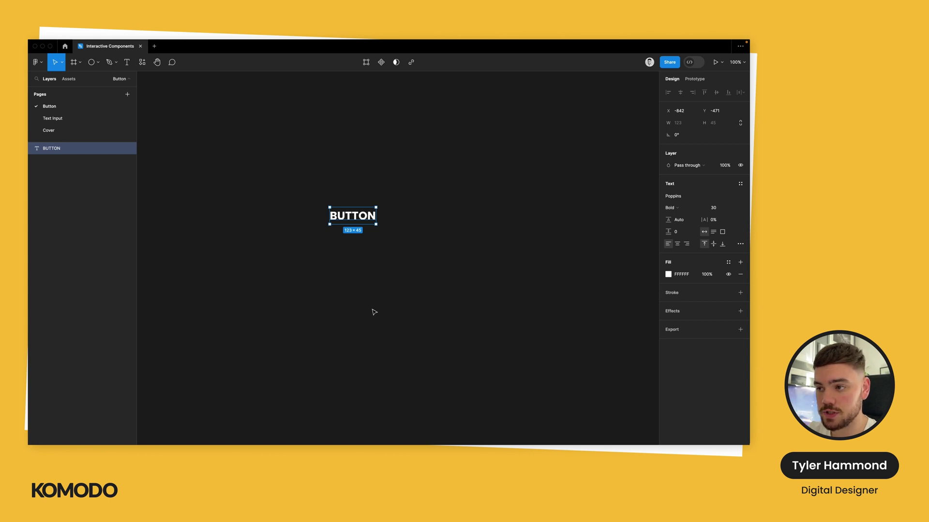
{"action": "key", "text": "shift+a"}
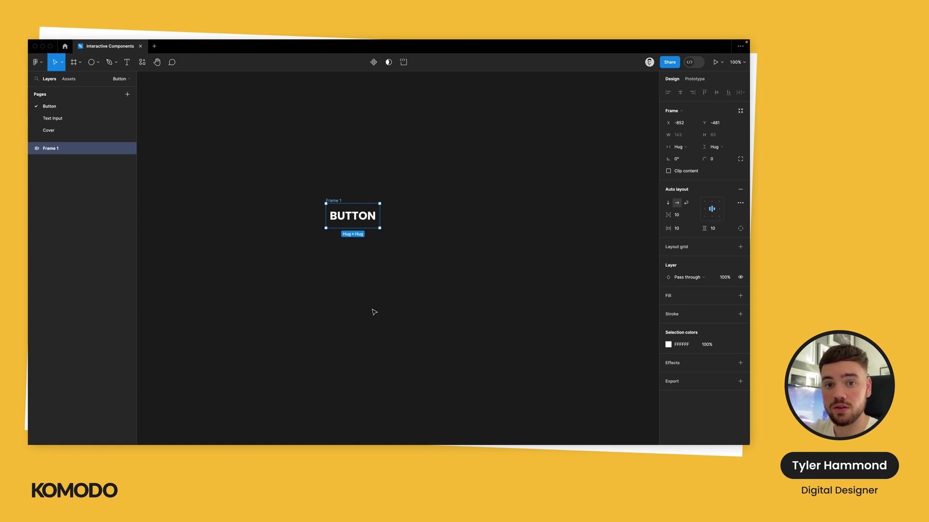
{"action": "left_click", "coordinate": [374, 311]}
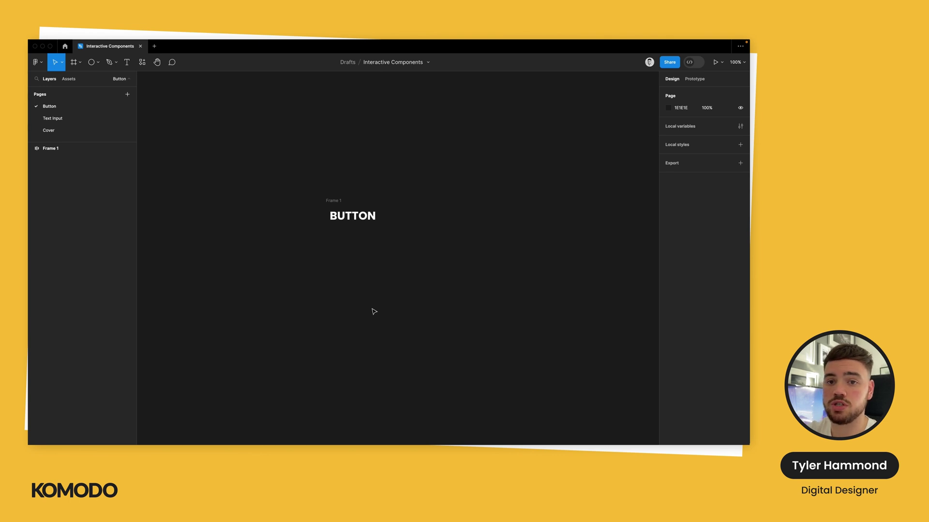
Set a minimum width of 200 on the auto layout frame around the BUTTON text.
{"action": "left_click", "coordinate": [340, 202]}
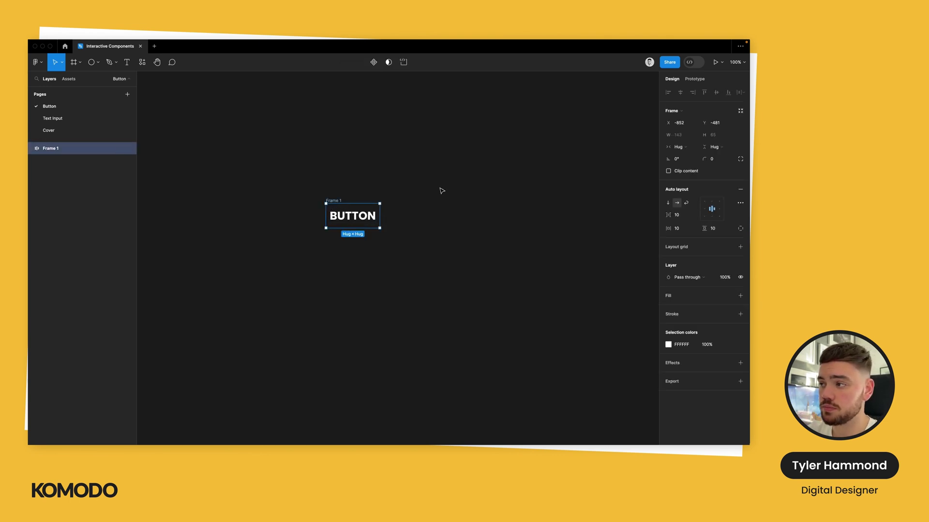
{"action": "left_click", "coordinate": [694, 136]}
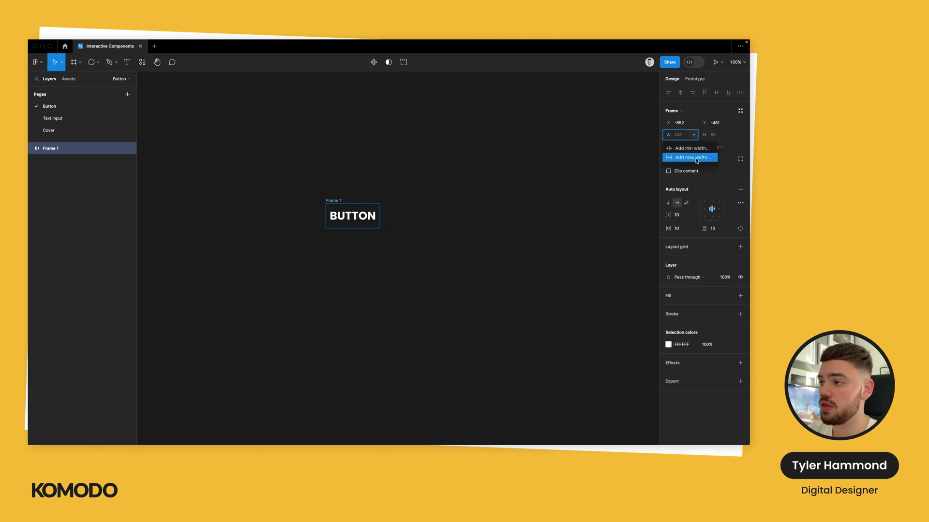
{"action": "left_click", "coordinate": [696, 149]}
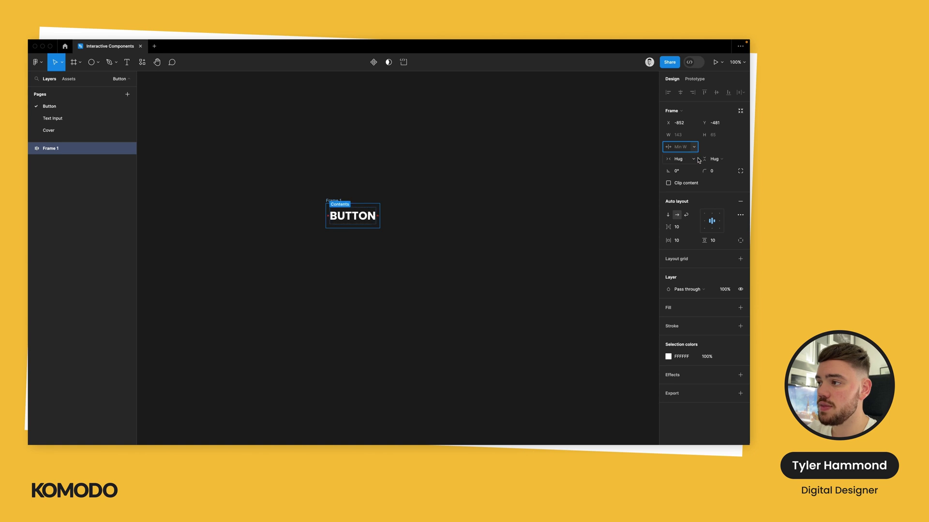
{"action": "type", "text": "200"}
{"action": "key", "text": "Return"}
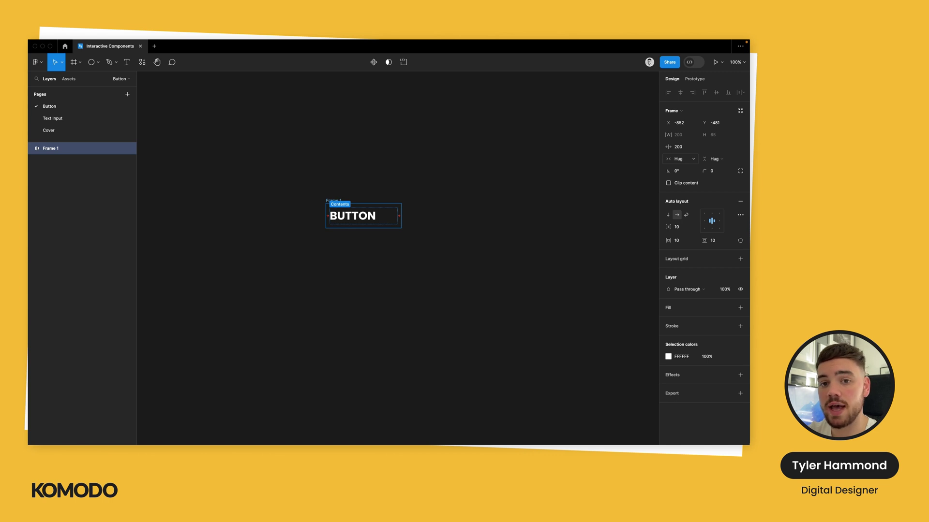
Centre-align the BUTTON text horizontally inside its frame.
{"action": "left_click", "coordinate": [546, 236]}
{"action": "left_click", "coordinate": [355, 217]}
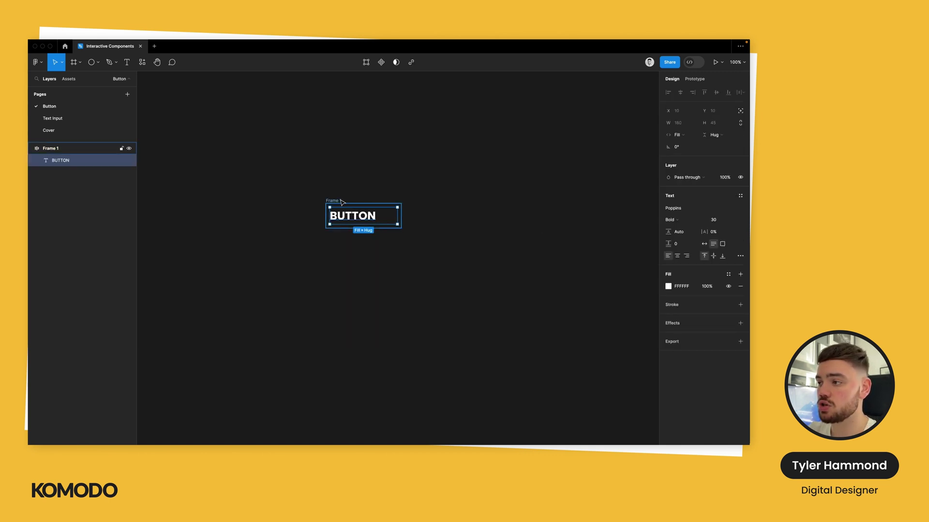
{"action": "left_click", "coordinate": [678, 256]}
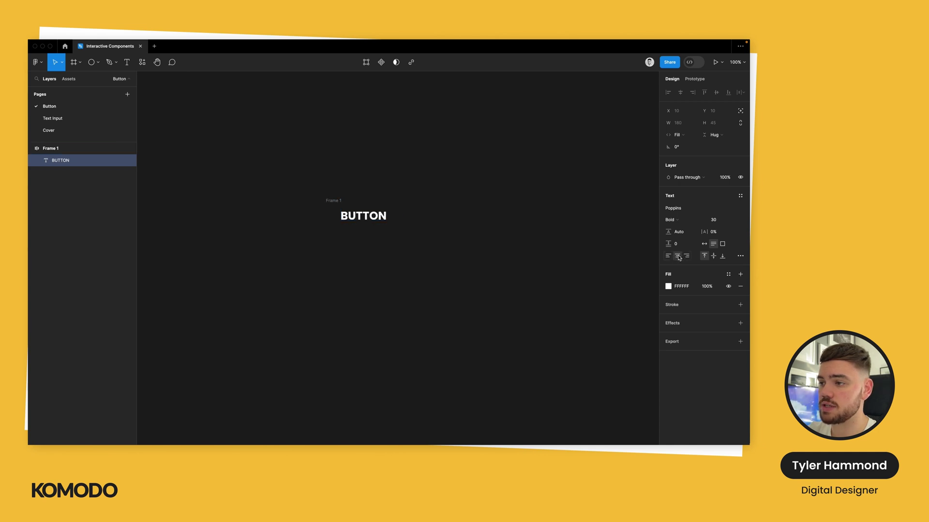
{"action": "left_click", "coordinate": [334, 200]}
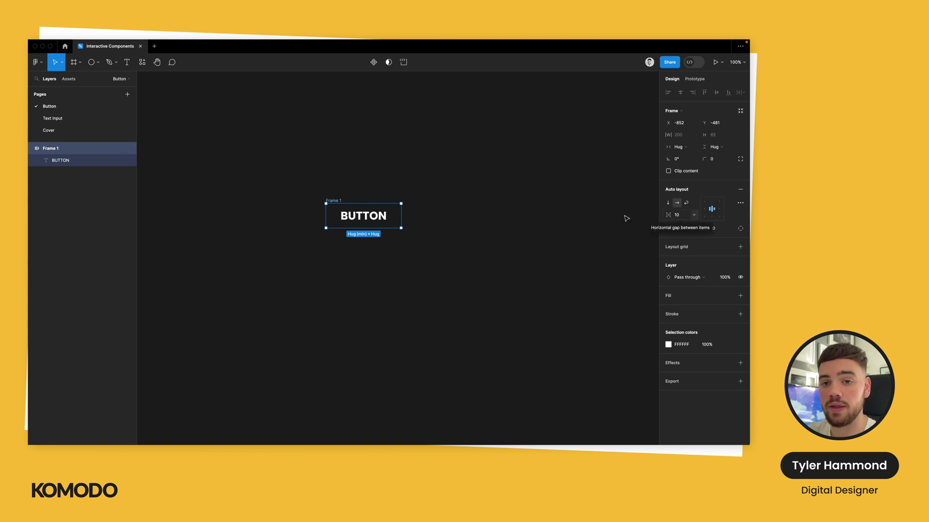
Shift the button frame slightly and give it a light blue fill, 00B2FF.
{"action": "left_click", "coordinate": [515, 232]}
{"action": "left_click_drag", "start_coordinate": [339, 202], "coordinate": [332, 209]}
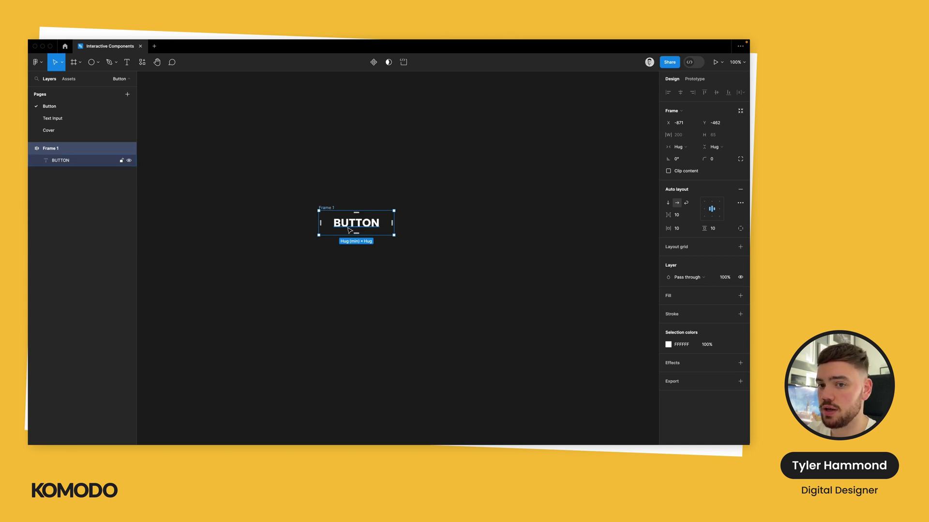
{"action": "left_click", "coordinate": [741, 295]}
{"action": "left_click", "coordinate": [668, 307]}
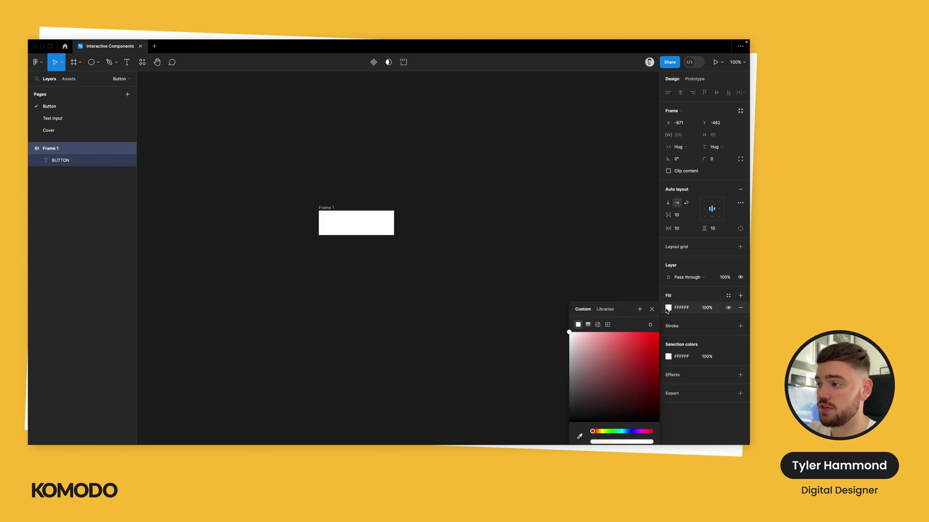
{"action": "left_click", "coordinate": [626, 431]}
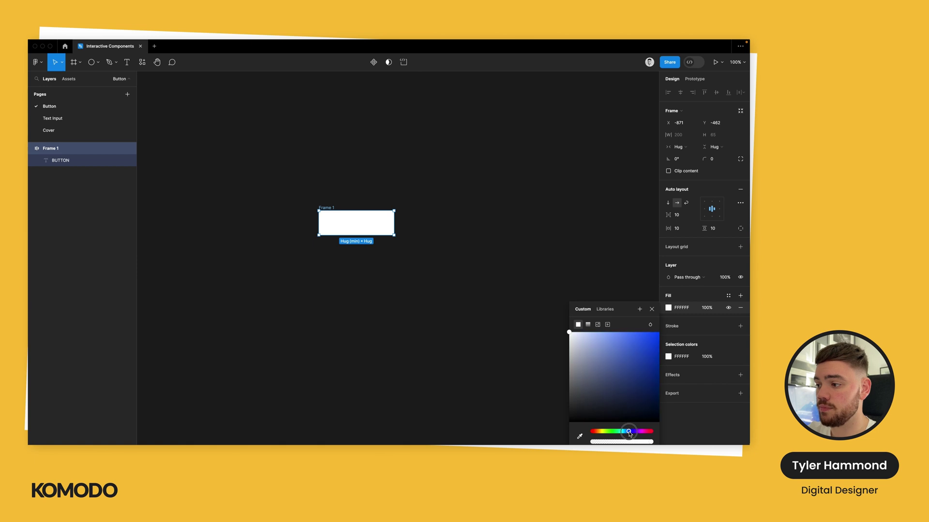
{"action": "left_click", "coordinate": [649, 346]}
{"action": "left_click_drag", "start_coordinate": [649, 347], "coordinate": [675, 312]}
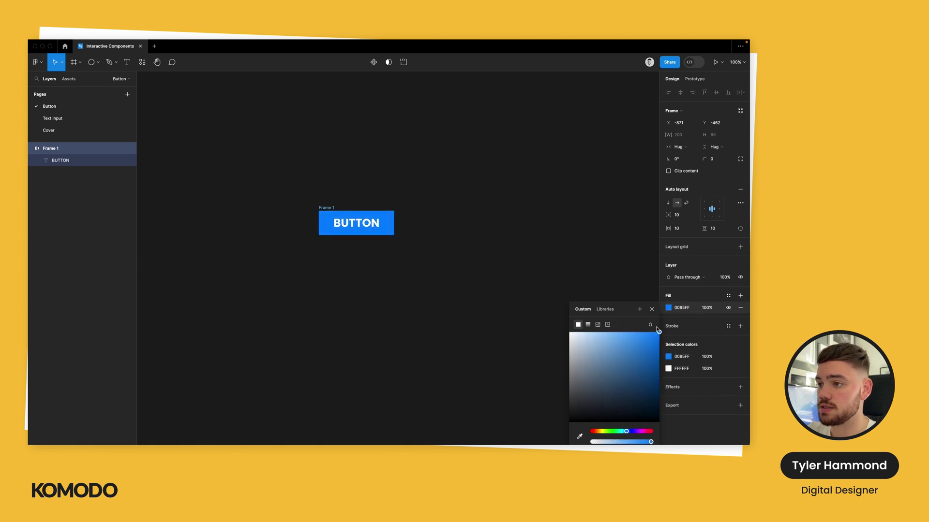
{"action": "left_click", "coordinate": [624, 431]}
{"action": "left_click_drag", "start_coordinate": [623, 431], "coordinate": [624, 431]}
{"action": "left_click", "coordinate": [582, 260]}
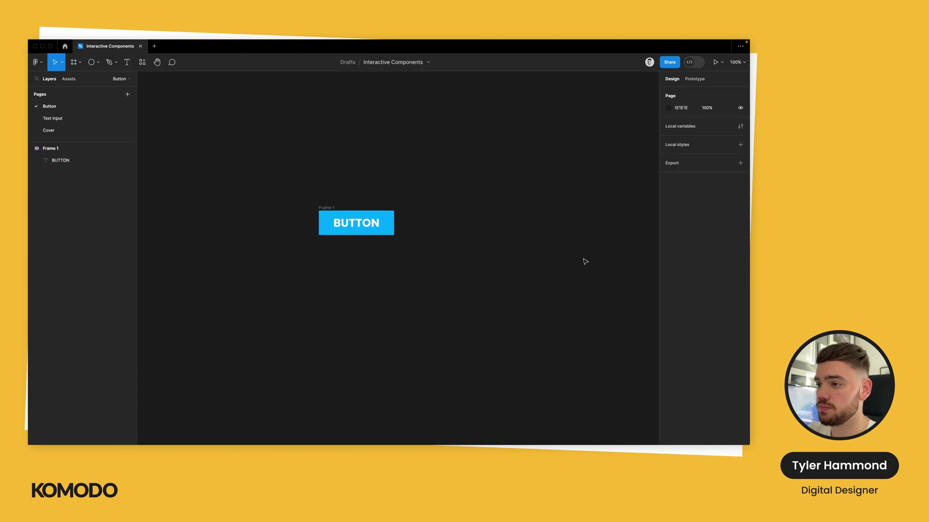
Set the font size of the BUTTON text to 18.
{"action": "scroll", "coordinate": [342, 177], "scroll_direction": "right", "scroll_amount": 1}
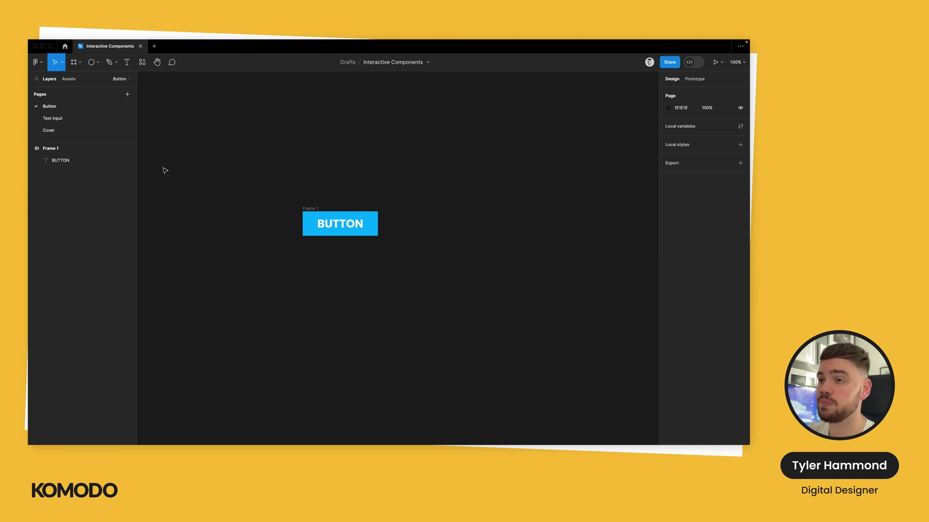
{"action": "left_click", "coordinate": [356, 229]}
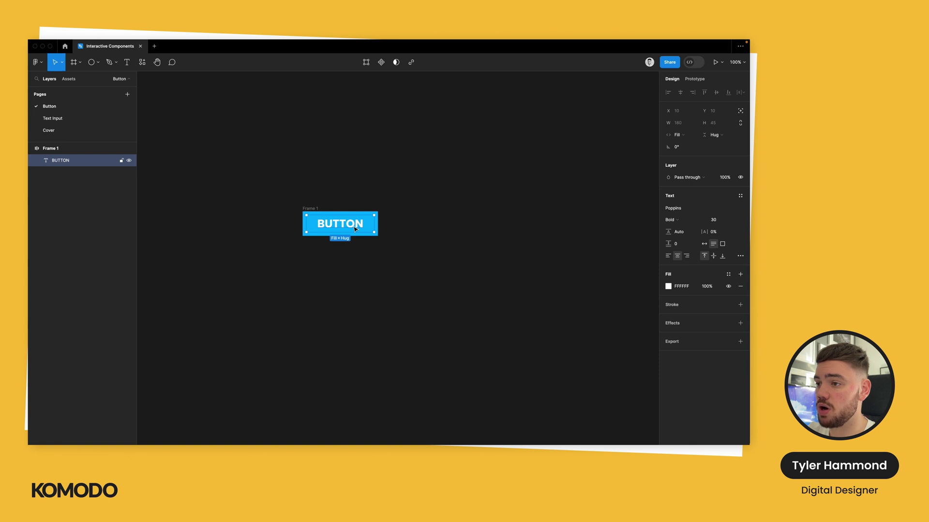
{"action": "left_click", "coordinate": [720, 223]}
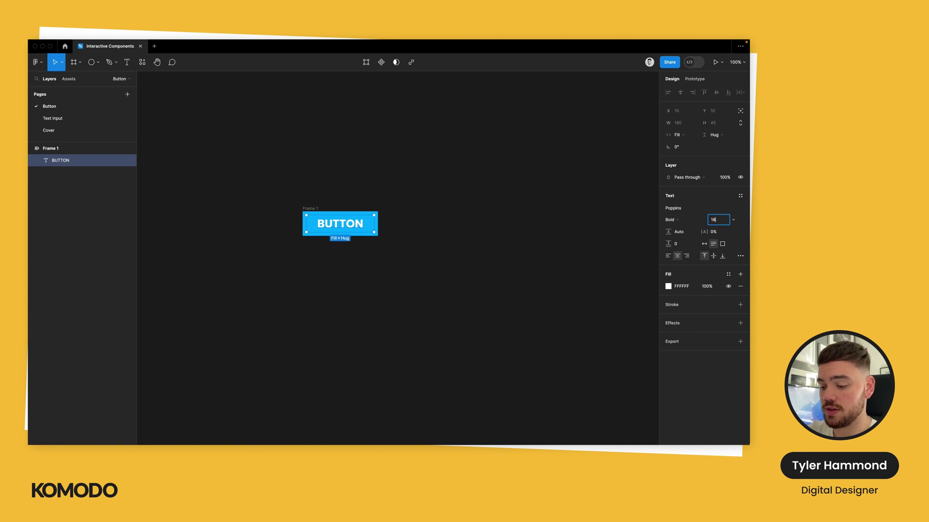
{"action": "key", "text": "Return"}
{"action": "left_click", "coordinate": [450, 177]}
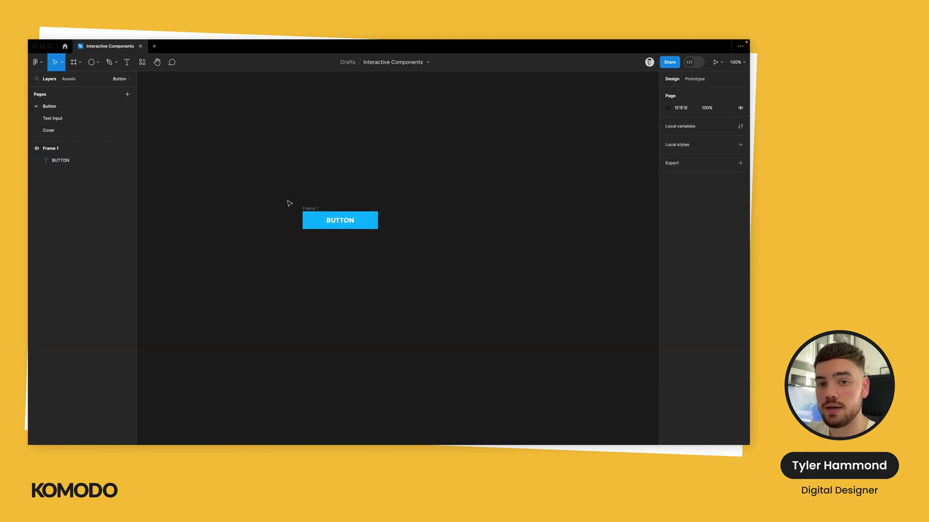
Scan the button frame for contrast issues with the Contrast plugin and locate the flagged layer on the canvas.
{"action": "left_click", "coordinate": [307, 211]}
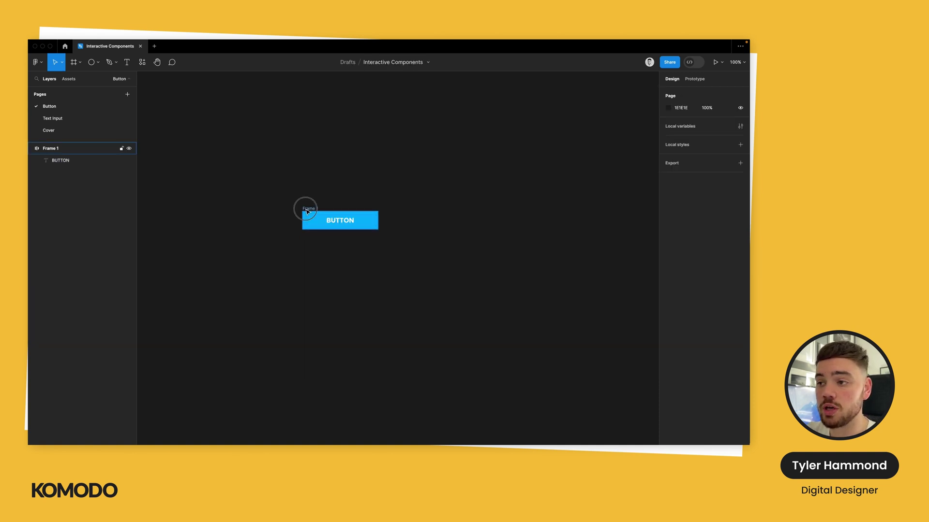
{"action": "left_click", "coordinate": [141, 62]}
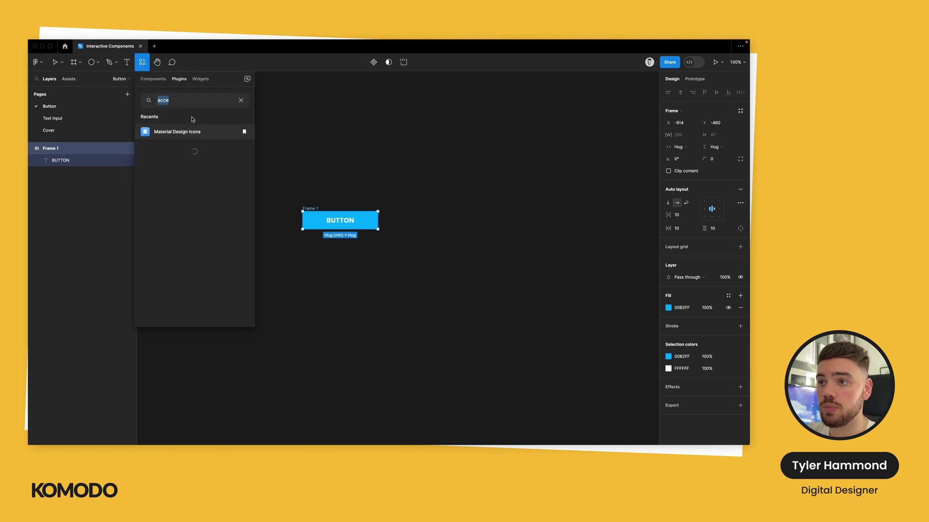
{"action": "type", "text": "contast"}
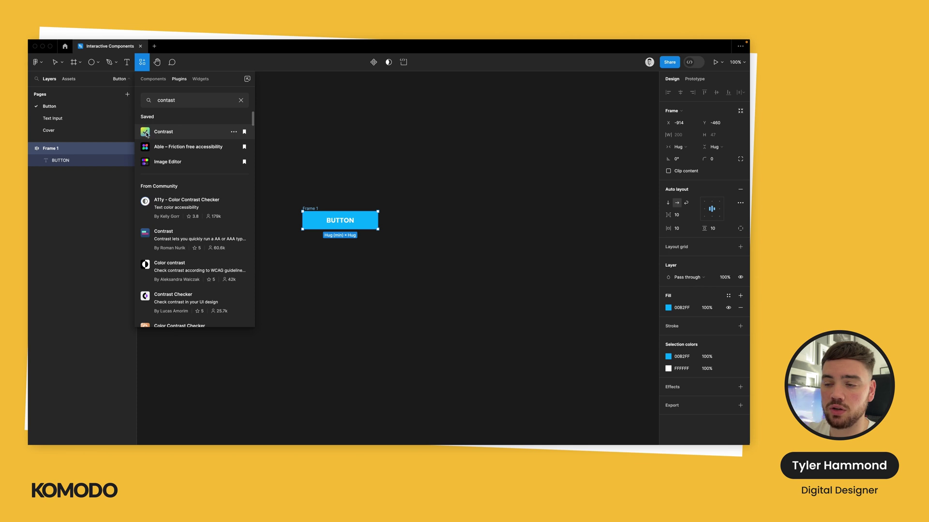
{"action": "left_click", "coordinate": [157, 136]}
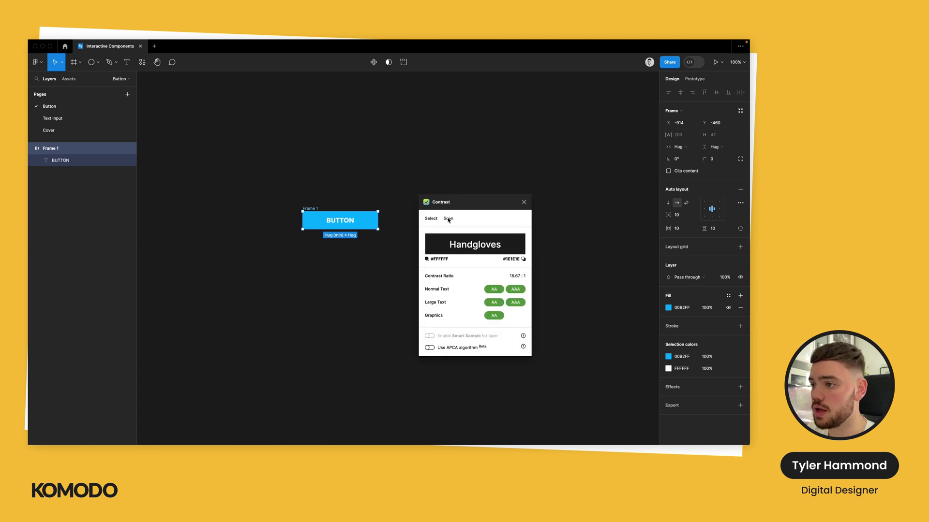
{"action": "left_click", "coordinate": [450, 219]}
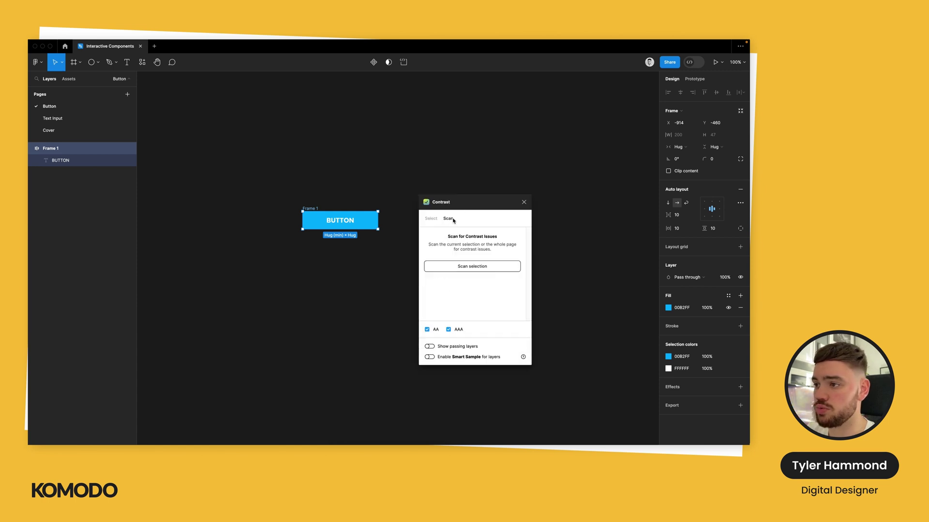
{"action": "left_click", "coordinate": [463, 266]}
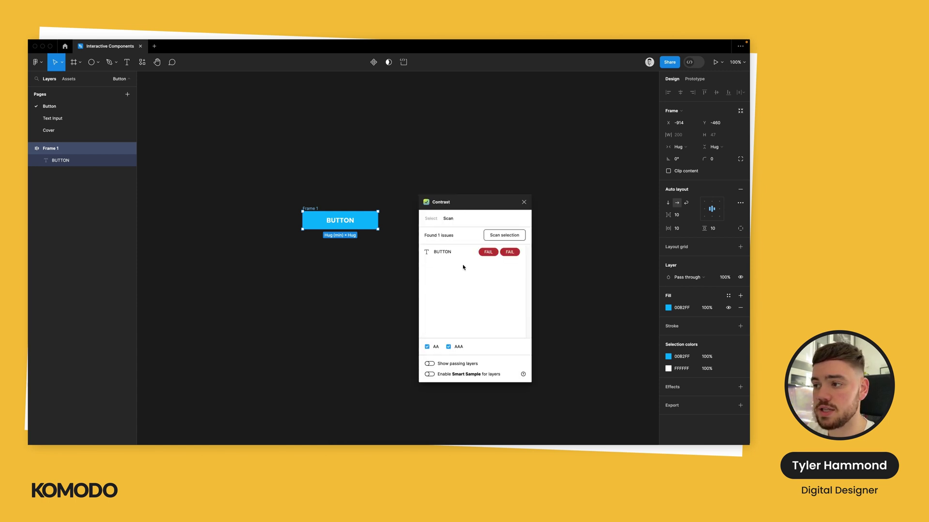
{"action": "left_click", "coordinate": [455, 251]}
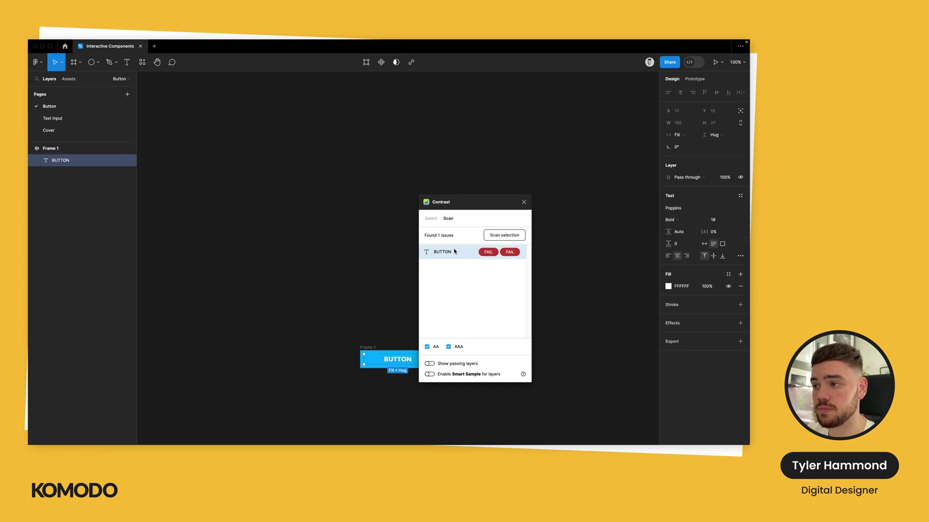
{"action": "left_click_drag", "start_coordinate": [455, 205], "coordinate": [499, 178]}
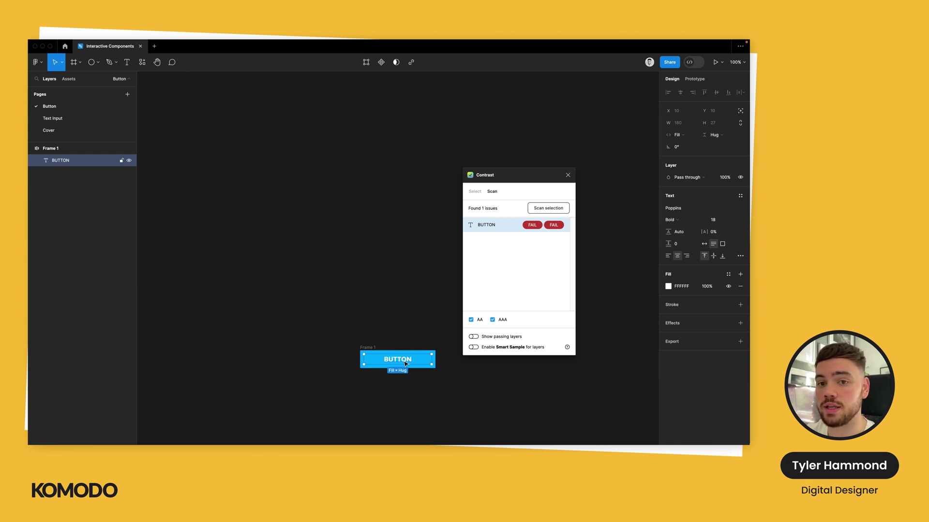
Change the button frame's fill to dark blue, 2B48AB.
{"action": "left_click", "coordinate": [372, 347]}
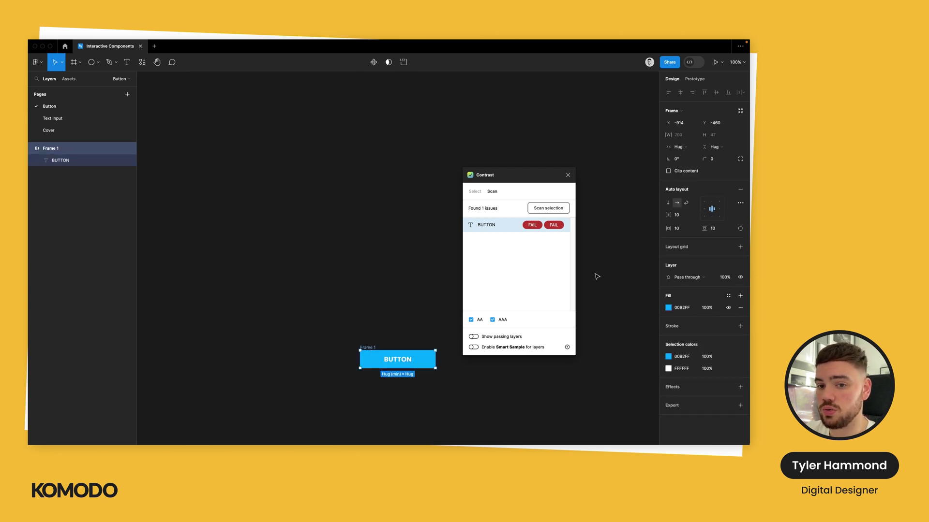
{"action": "left_click", "coordinate": [673, 308]}
{"action": "left_click", "coordinate": [669, 308]}
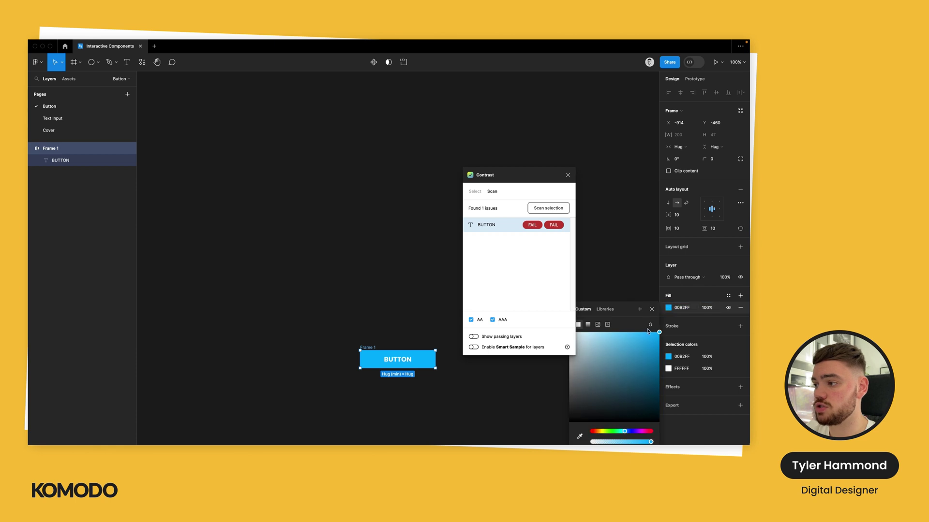
{"action": "left_click_drag", "start_coordinate": [653, 347], "coordinate": [637, 364]}
{"action": "left_click", "coordinate": [508, 387]}
Rescan the button for contrast issues with the Contrast plugin and reselect its frame.
{"action": "left_click", "coordinate": [398, 358]}
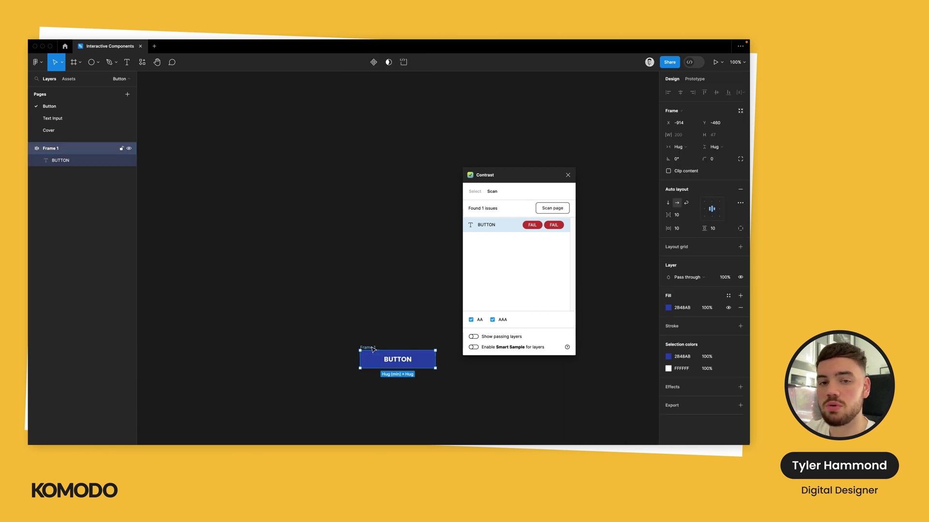
{"action": "left_click", "coordinate": [557, 209]}
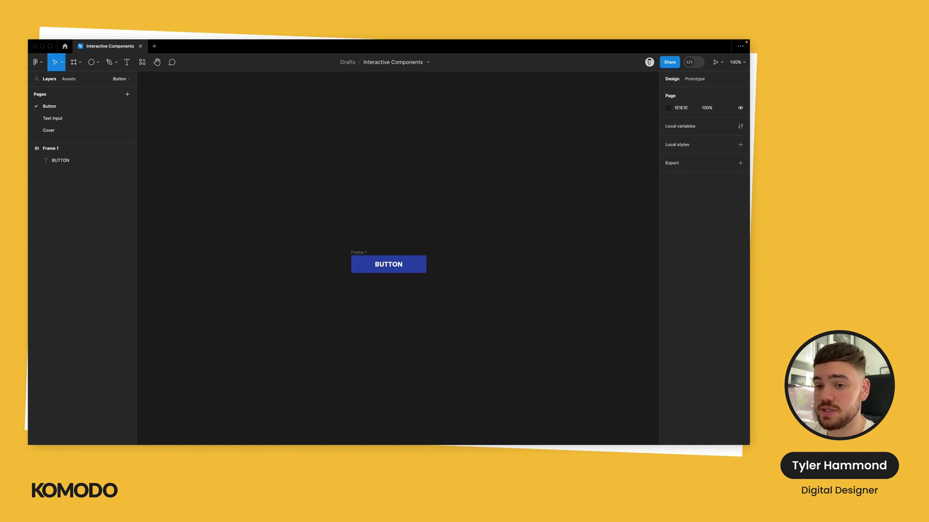
{"action": "left_click", "coordinate": [368, 253]}
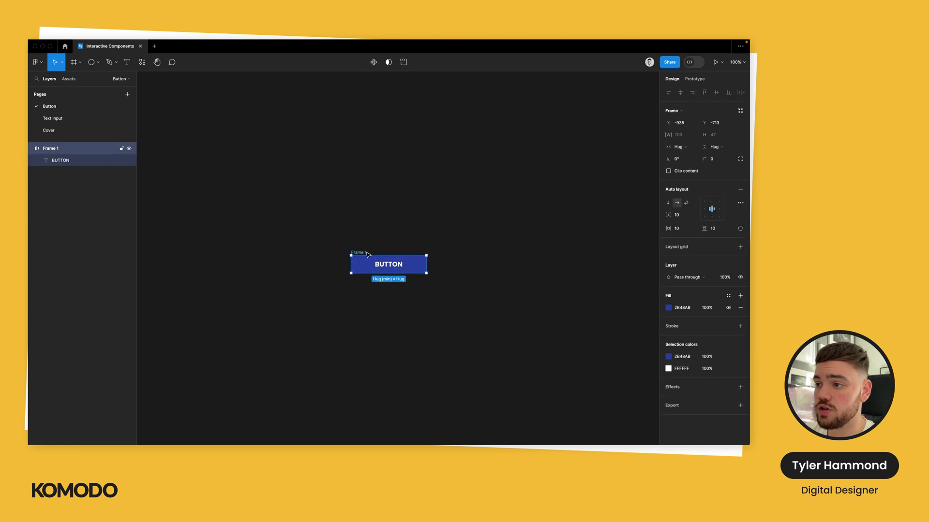
Set the corner radius of the button frame to 8.
{"action": "left_click", "coordinate": [720, 161]}
{"action": "type", "text": "8"}
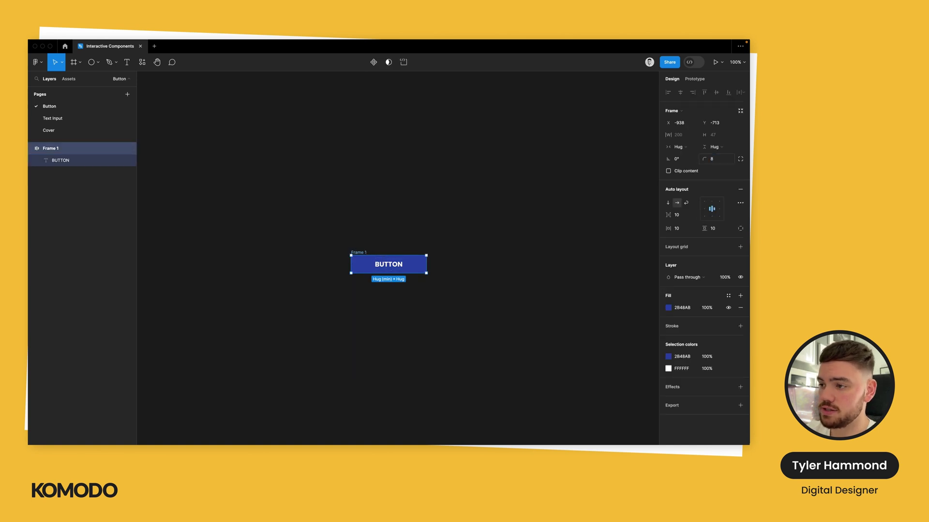
{"action": "left_click", "coordinate": [455, 256]}
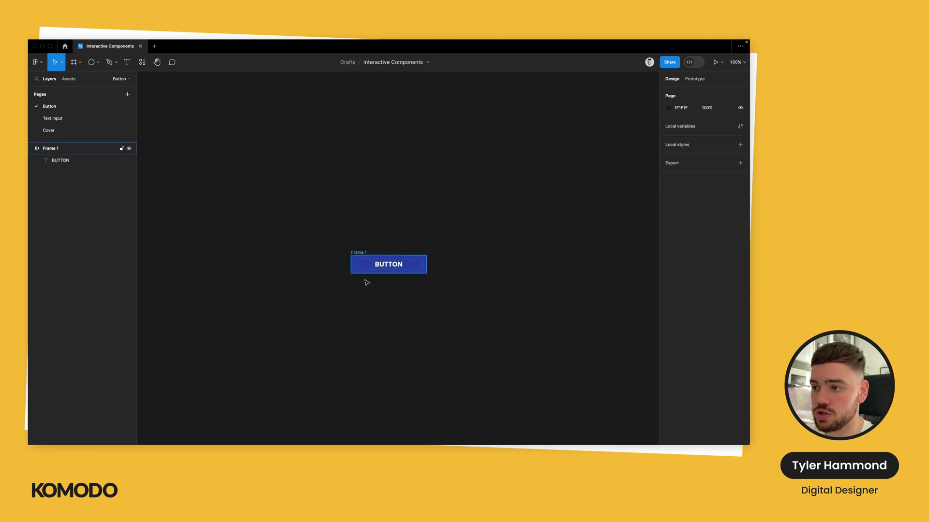
Turn the button frame into a component.
{"action": "left_click", "coordinate": [361, 254]}
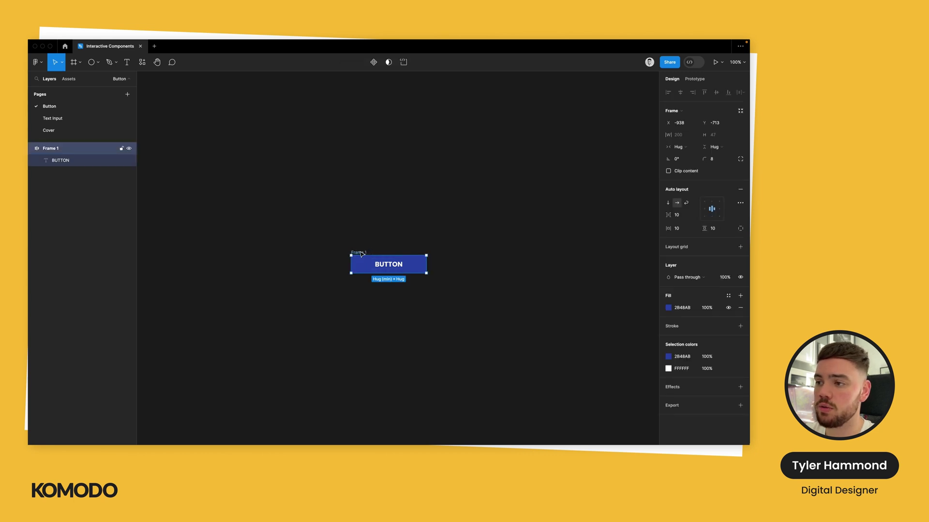
{"action": "left_click", "coordinate": [373, 62]}
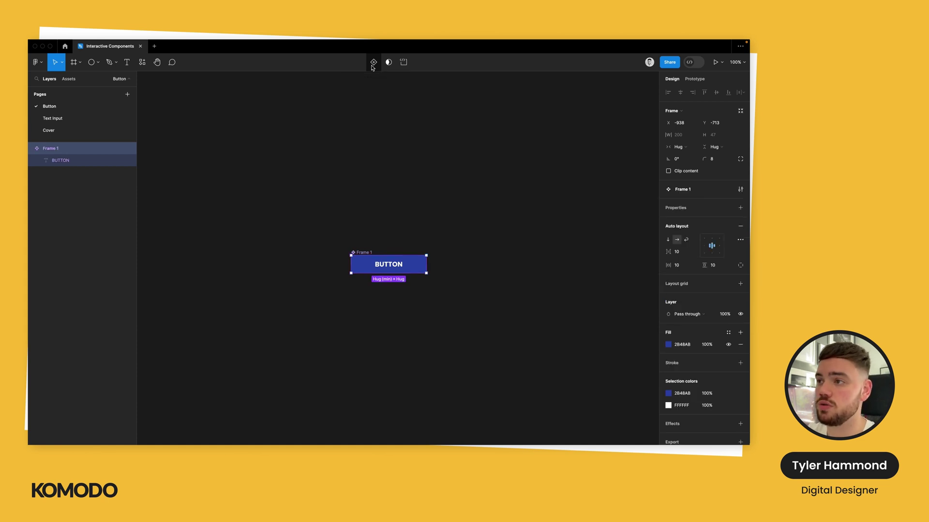
{"action": "left_click", "coordinate": [449, 208]}
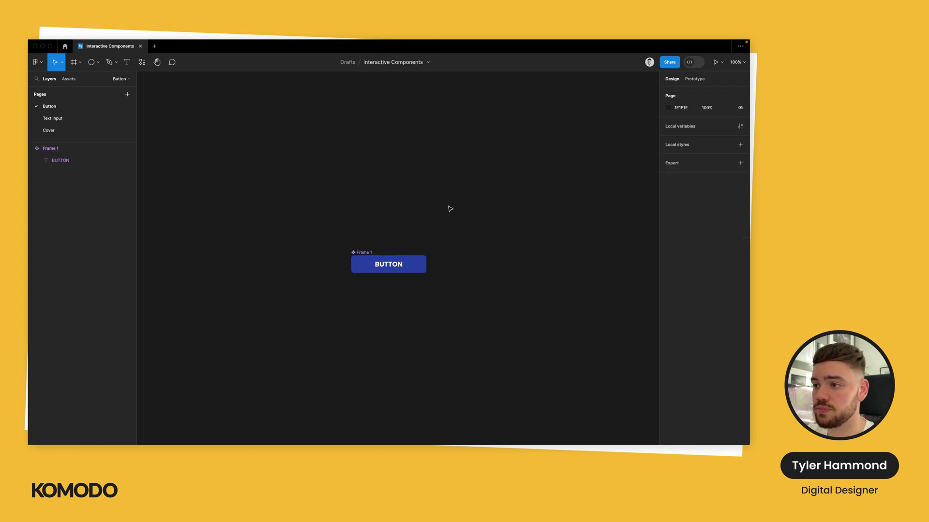
Rename the button component to "Primary Button".
{"action": "double_click", "coordinate": [367, 252]}
{"action": "key", "text": "BackSpace"}
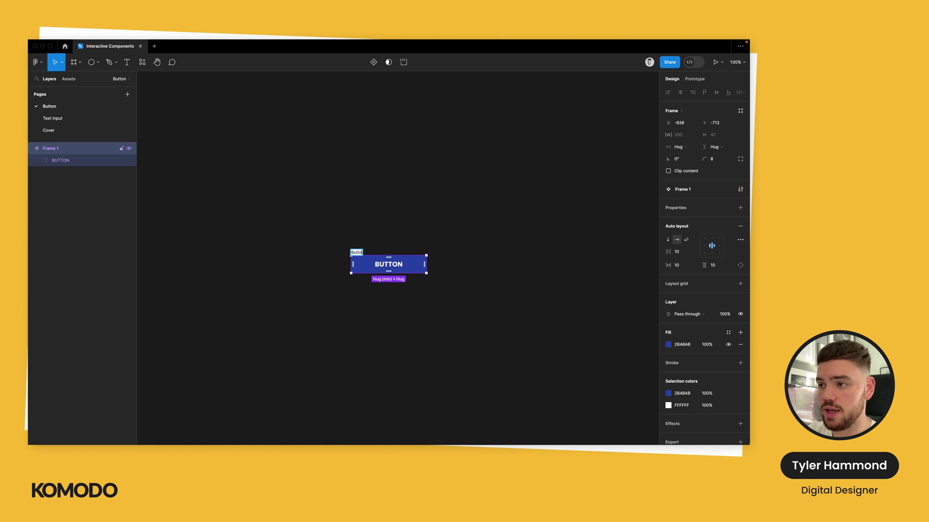
{"action": "type", "text": "Primary Butto"}
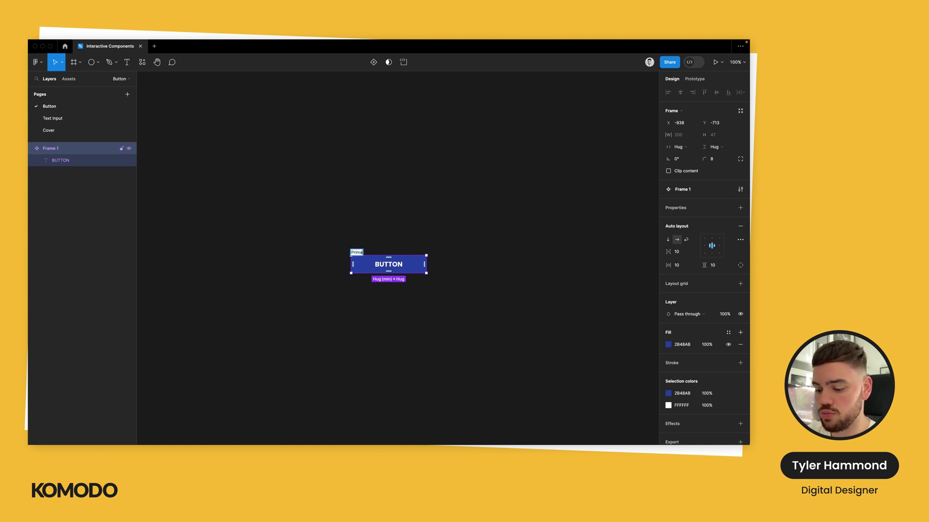
{"action": "type", "text": "n"}
{"action": "key", "text": "Return"}
{"action": "left_click", "coordinate": [365, 208]}
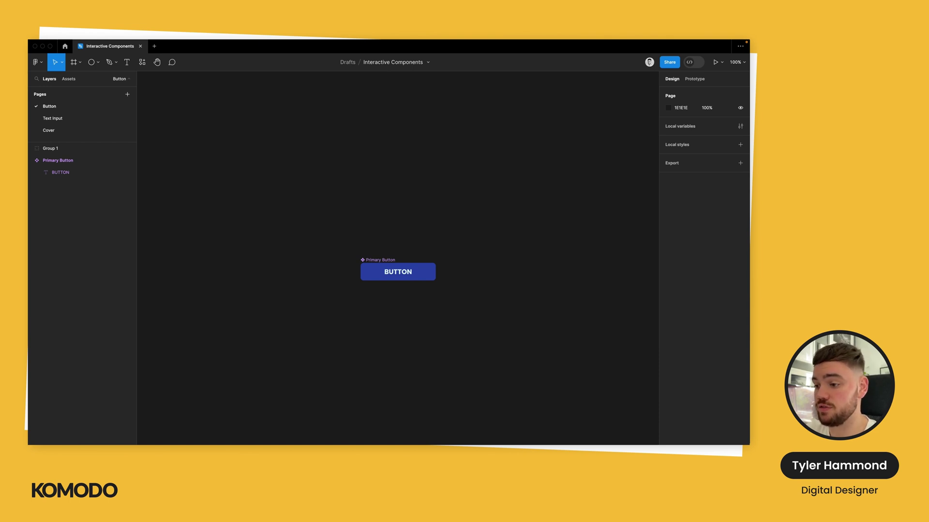
{"action": "key", "text": "super+z"}
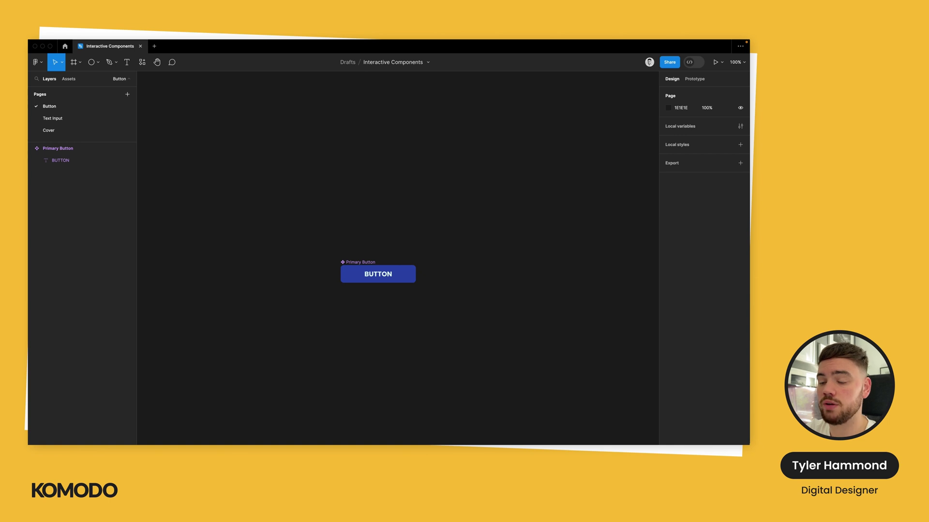
{"action": "key", "text": "super+shift+z"}
Add a variant to the Primary Button component and name it "Hover".
{"action": "key", "text": "super+equal"}
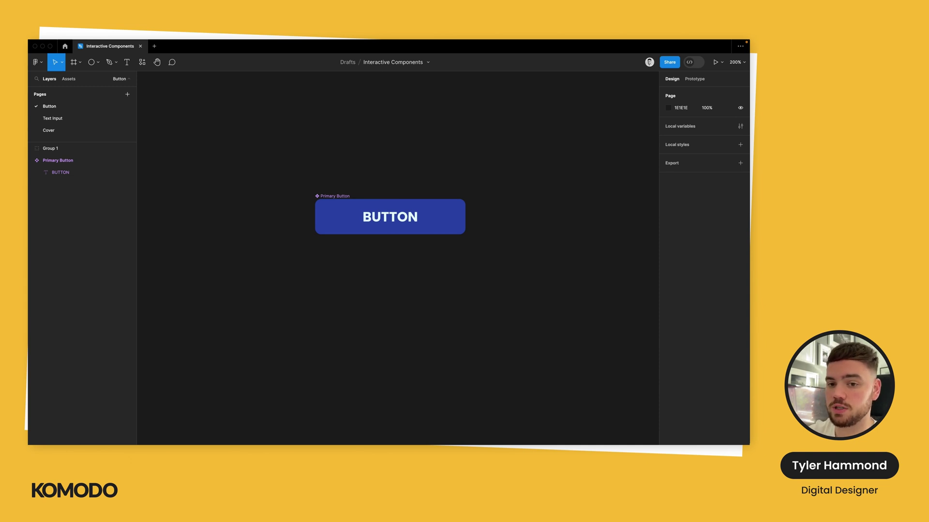
{"action": "left_click", "coordinate": [332, 196]}
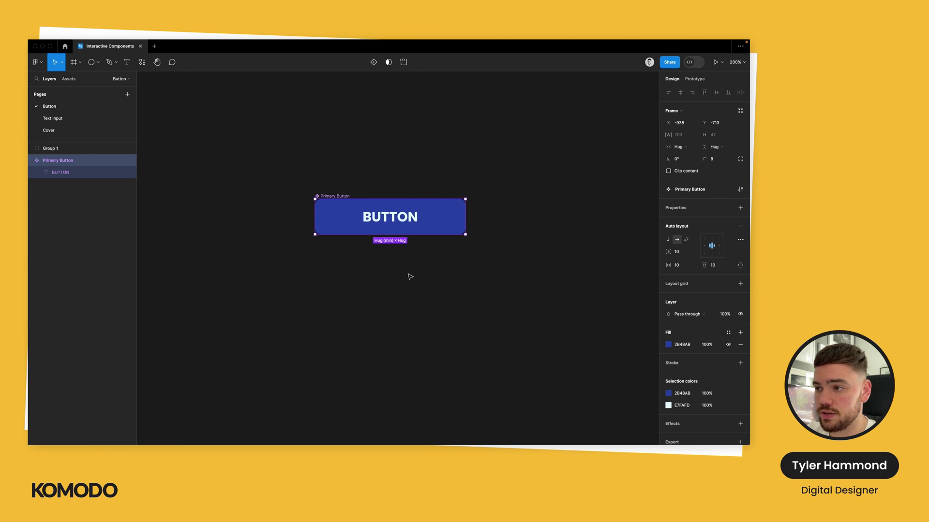
{"action": "left_click", "coordinate": [374, 64]}
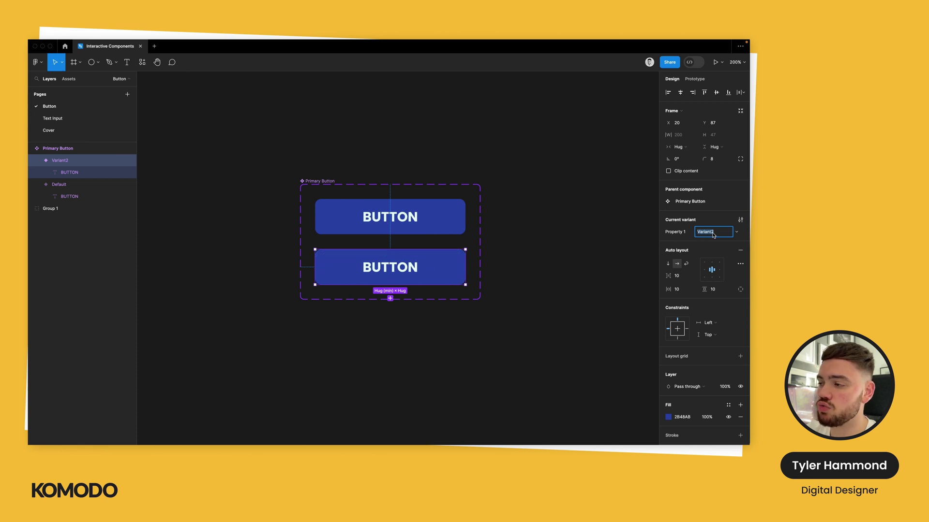
{"action": "type", "text": "H"}
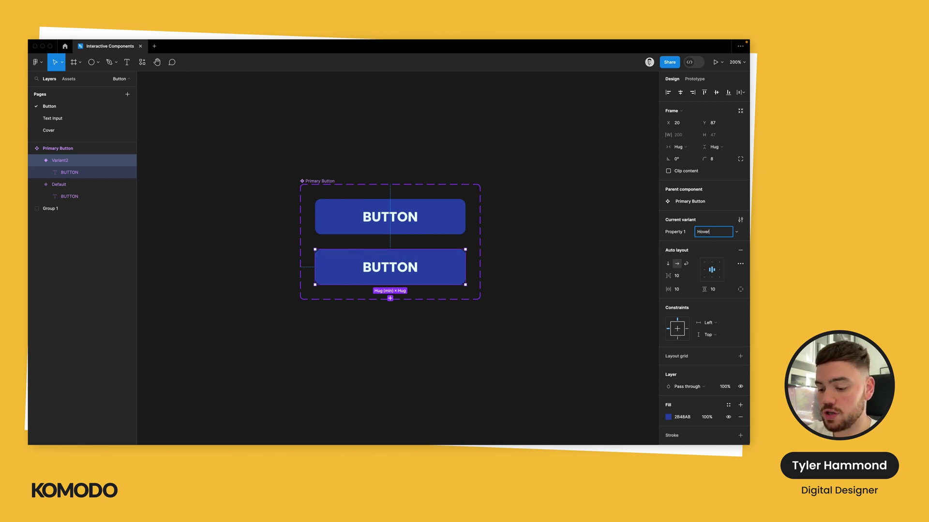
{"action": "type", "text": "over"}
{"action": "key", "text": "Return"}
{"action": "left_click", "coordinate": [508, 259]}
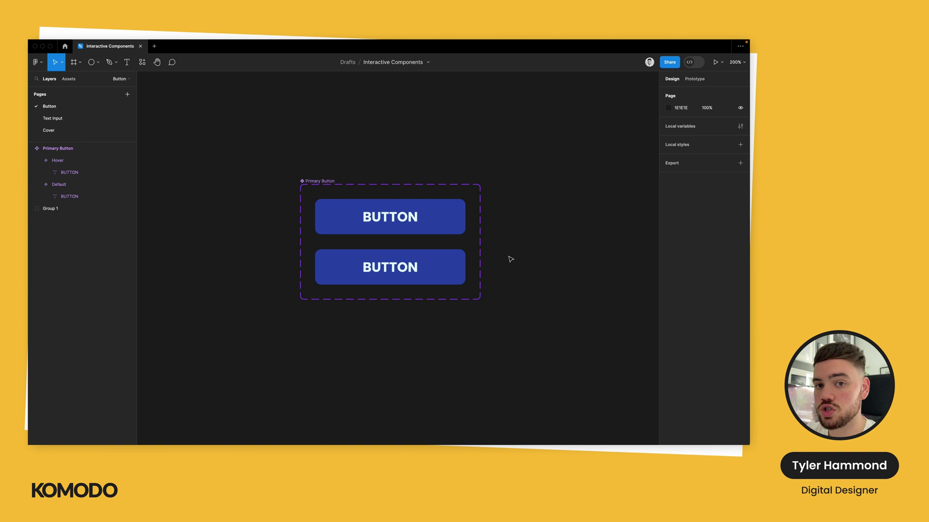
Darken the Hover variant by adding a second fill of black, 000000, at 20% opacity.
{"action": "left_click", "coordinate": [393, 275]}
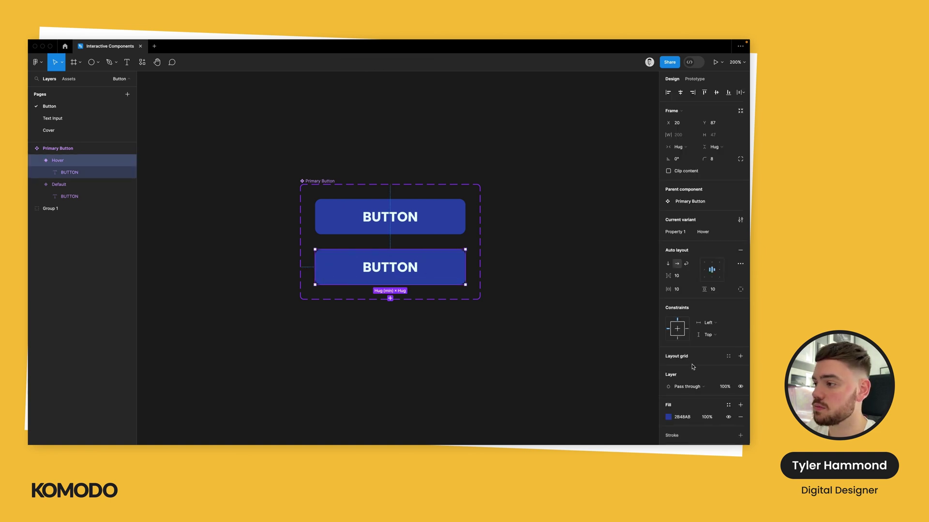
{"action": "left_click", "coordinate": [741, 405]}
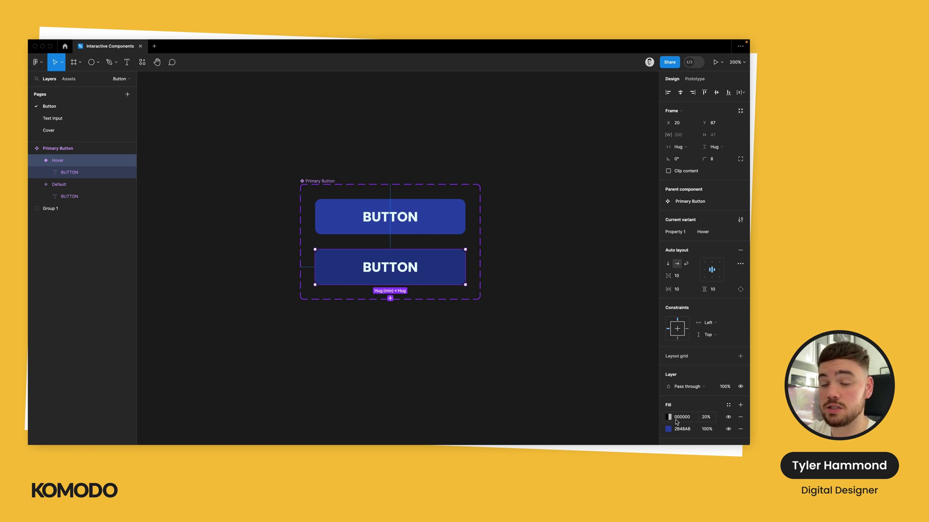
{"action": "left_click", "coordinate": [511, 306]}
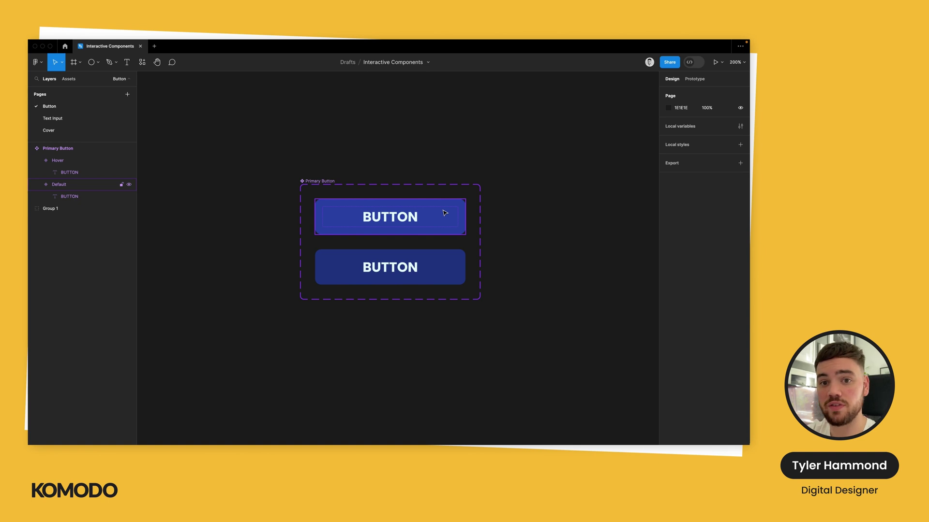
Add a drop shadow effect to the Hover variant and set its blur to 10.
{"action": "left_click", "coordinate": [451, 257]}
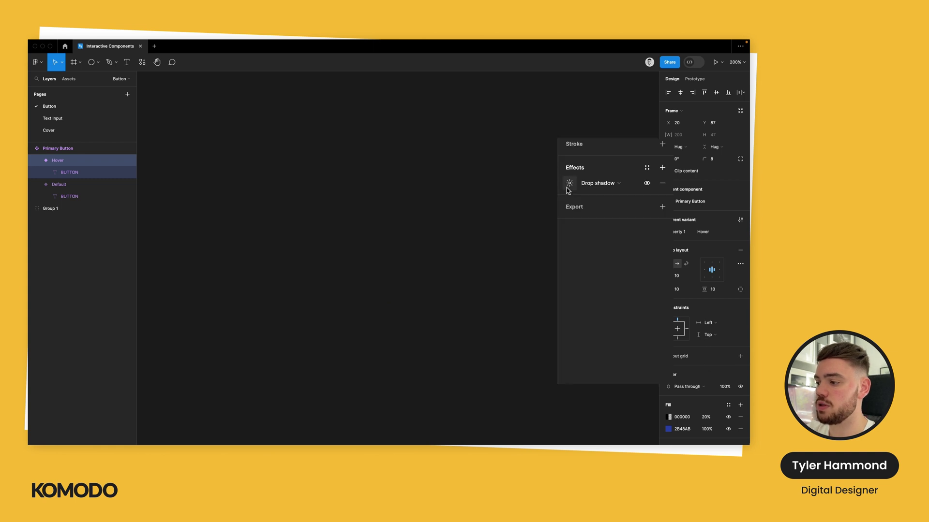
{"action": "left_click", "coordinate": [570, 184]}
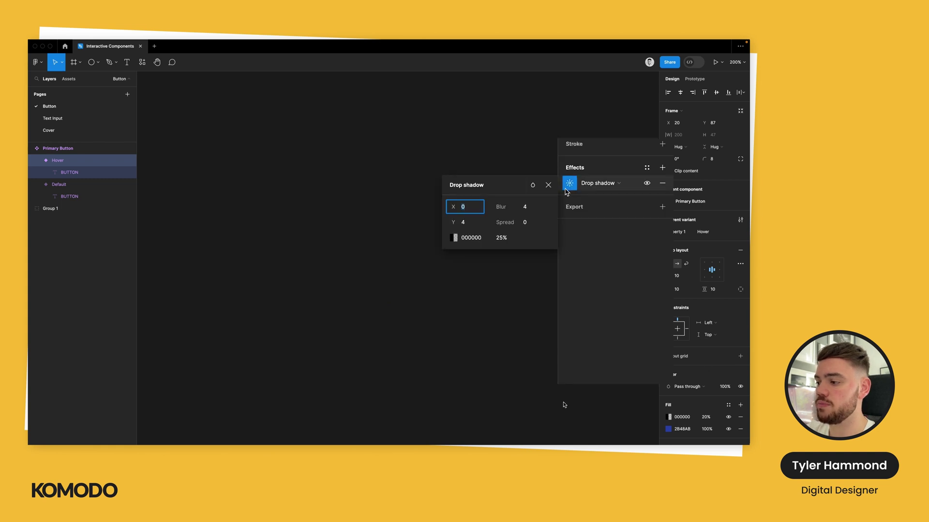
{"action": "left_click", "coordinate": [520, 208]}
{"action": "type", "text": "10"}
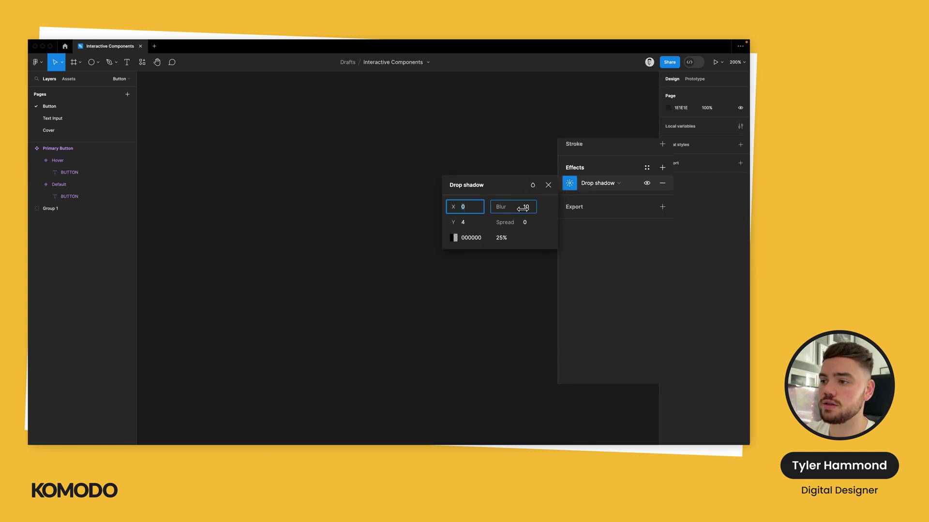
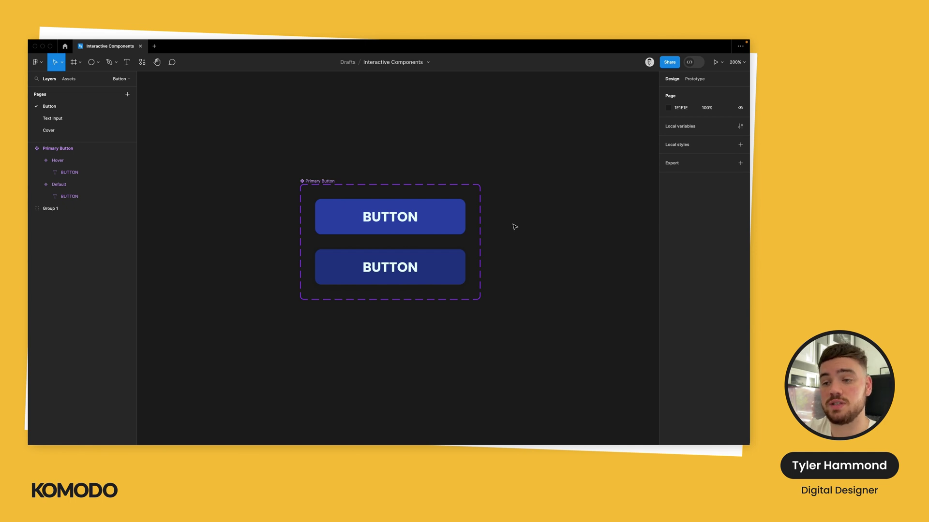
Add a variant based on Default, name it "Inactive", and change its fill to dark grey, 292B32.
{"action": "left_click", "coordinate": [450, 216]}
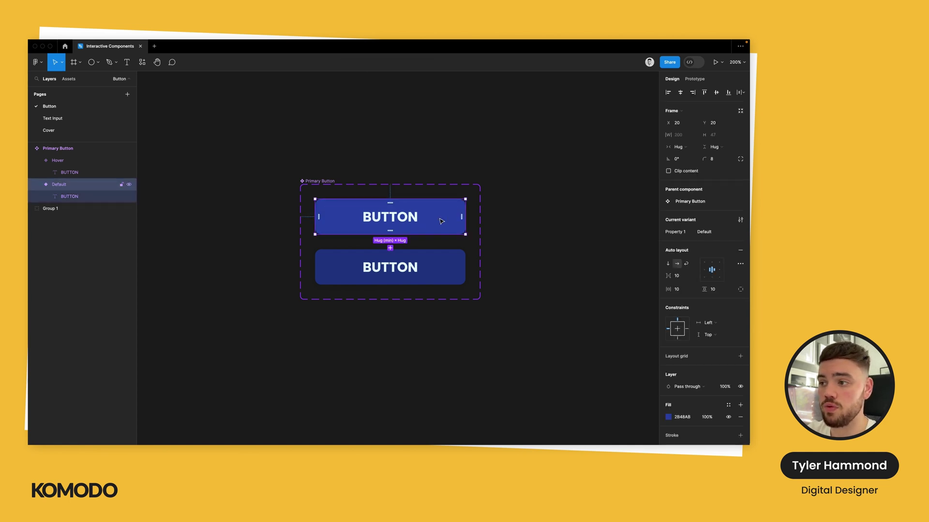
{"action": "left_click", "coordinate": [391, 249]}
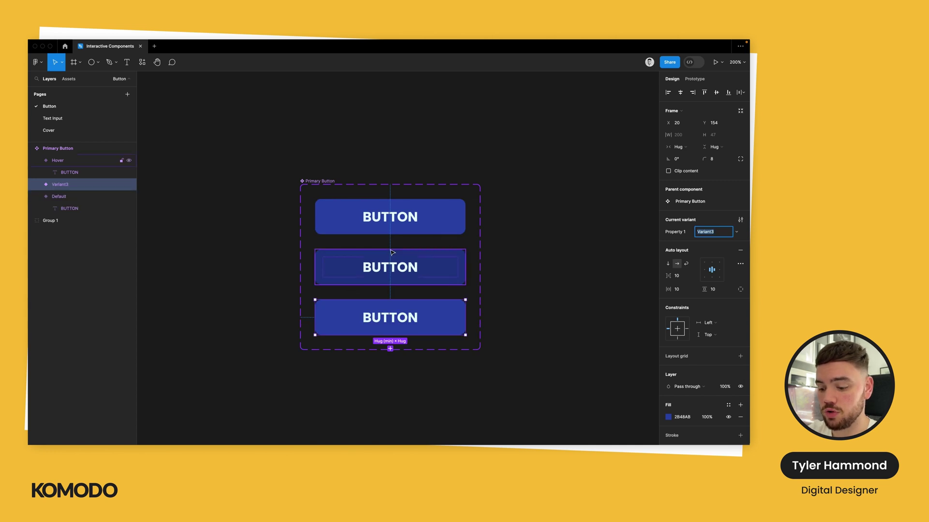
{"action": "type", "text": "inactive"}
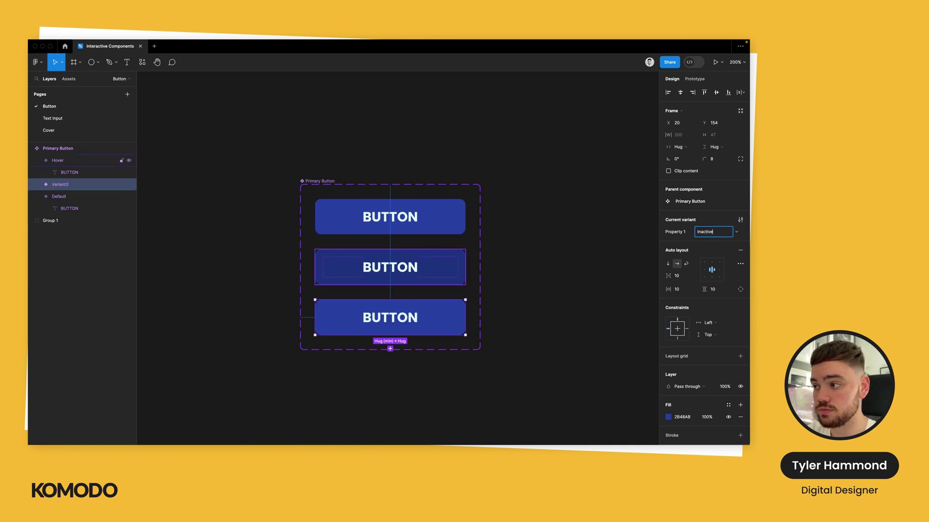
{"action": "key", "text": "Return"}
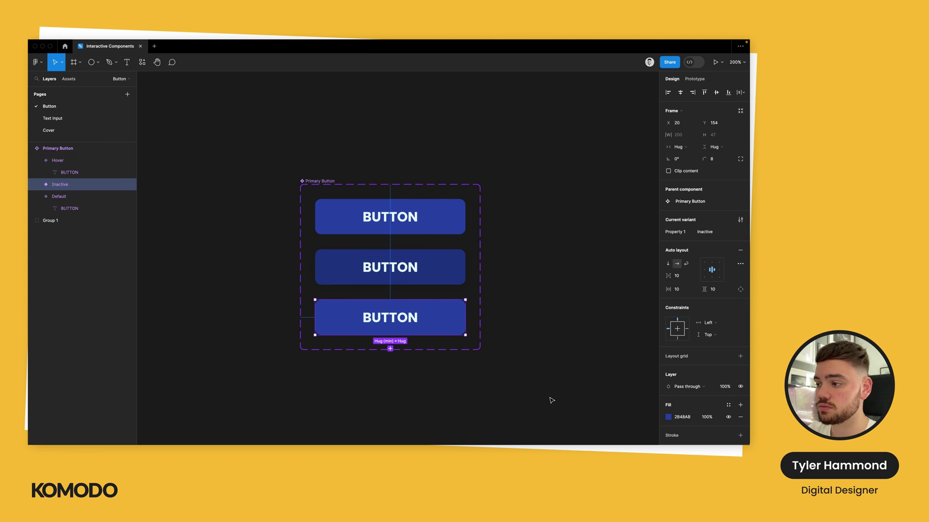
{"action": "left_click", "coordinate": [668, 417]}
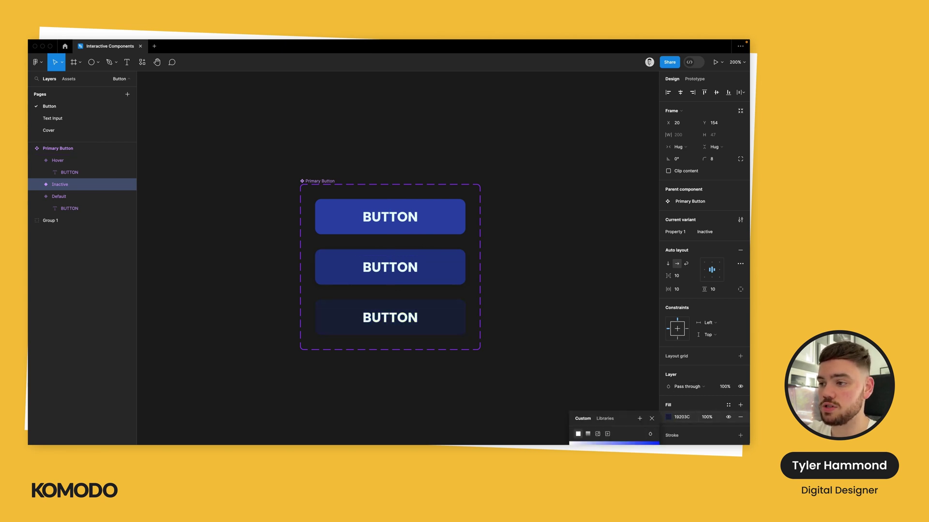
{"action": "left_click", "coordinate": [559, 305]}
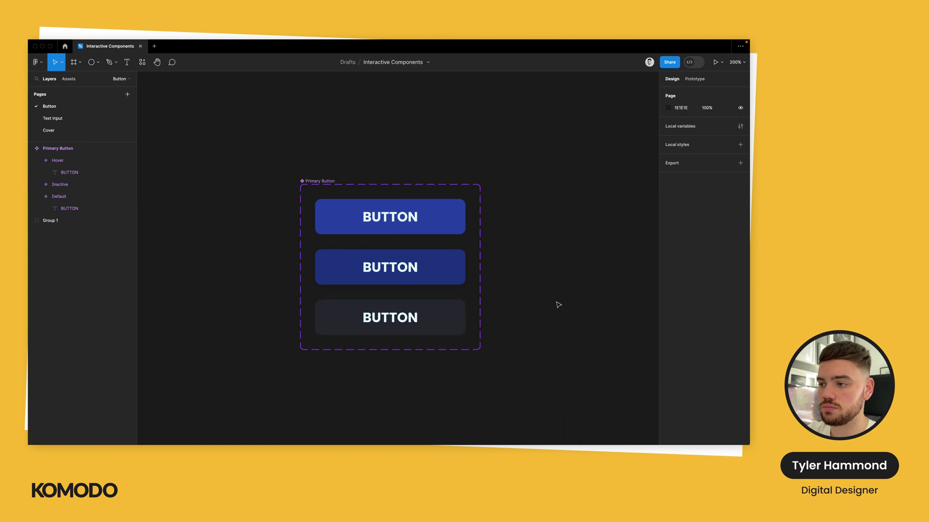
Add a variant based on Inactive and name it "Inactive Hover".
{"action": "left_click", "coordinate": [429, 324]}
{"action": "left_click", "coordinate": [390, 351]}
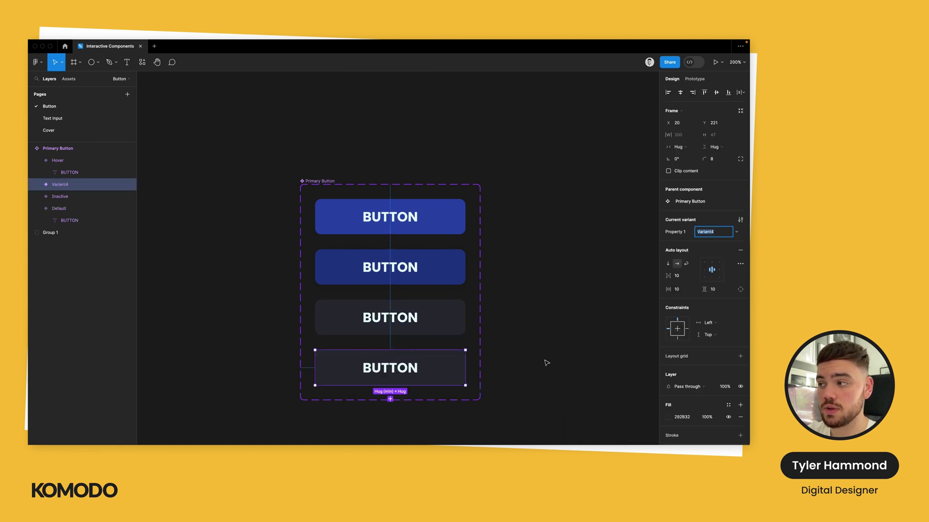
{"action": "type", "text": "Ina"}
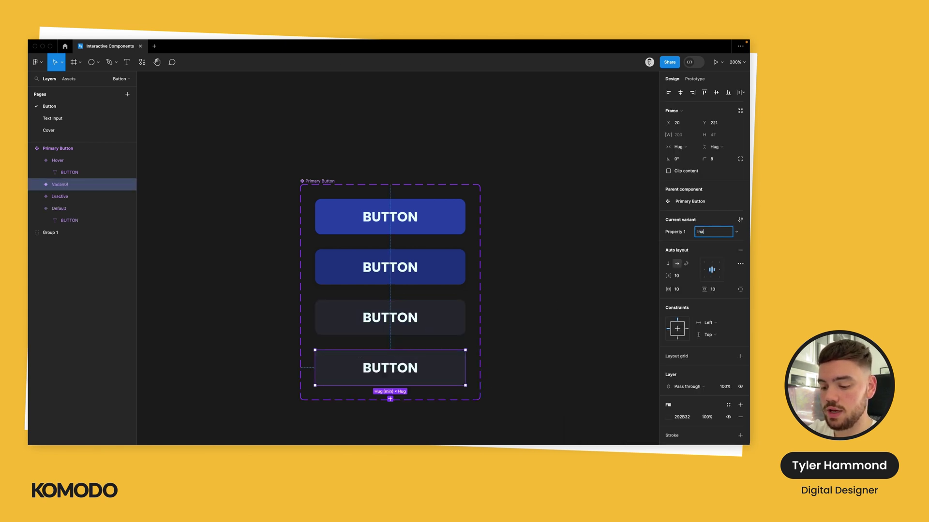
{"action": "type", "text": "ctive Hover"}
{"action": "key", "text": "Return"}
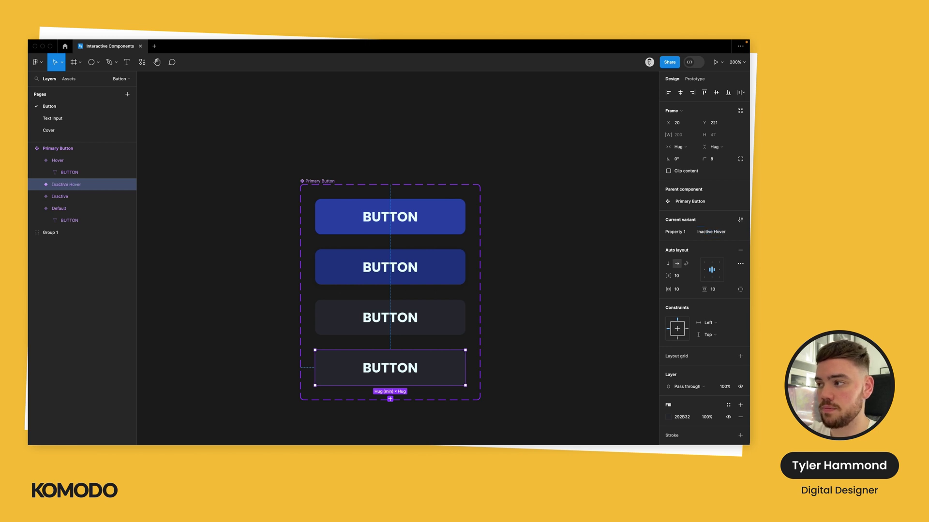
{"action": "left_click", "coordinate": [542, 361]}
Add a text layer reading "This is not active" beside the Inactive Hover variant.
{"action": "key", "text": "t"}
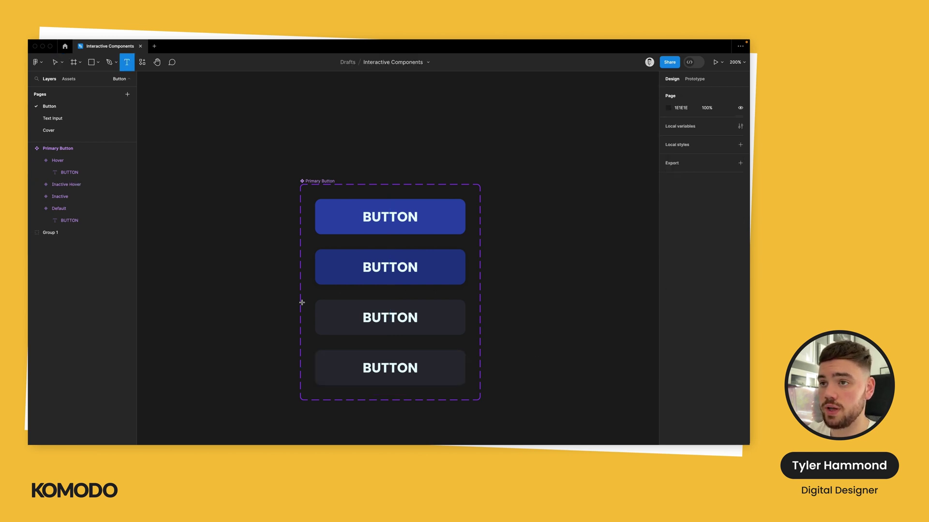
{"action": "left_click", "coordinate": [494, 352]}
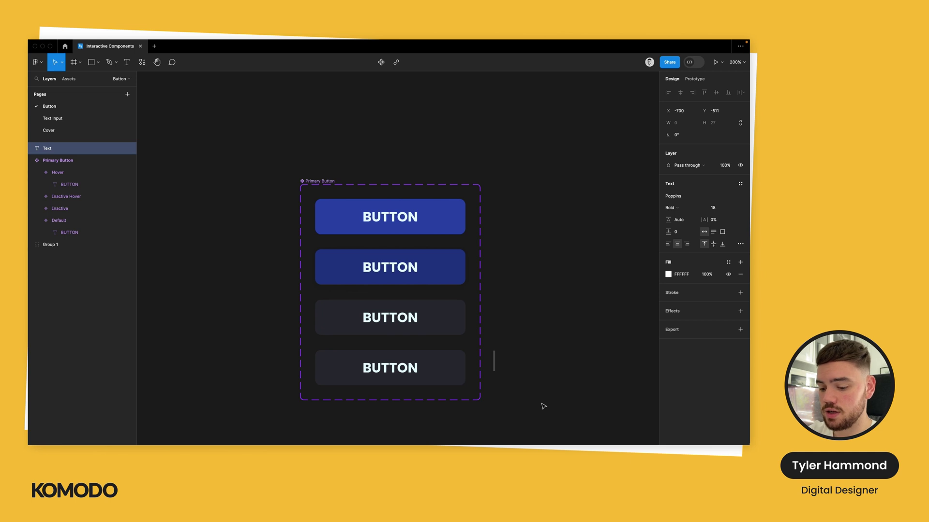
{"action": "type", "text": "This"}
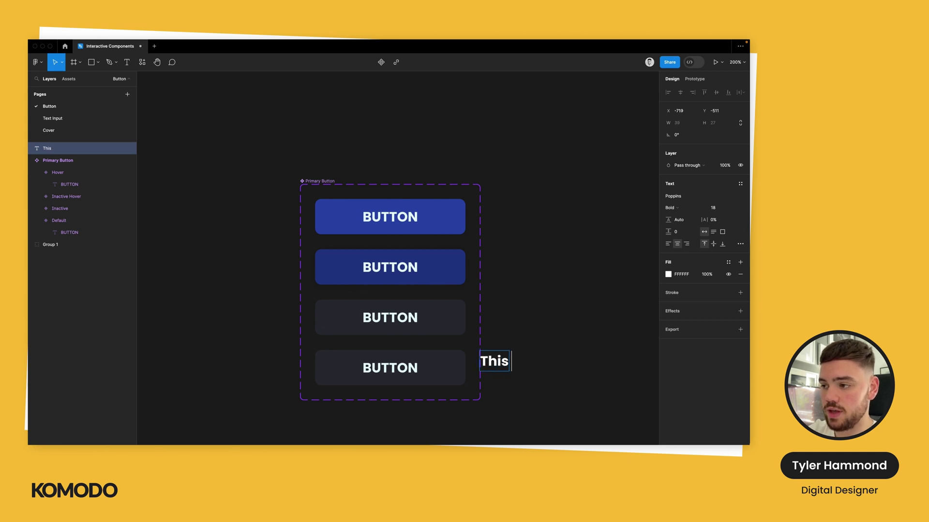
{"action": "type", "text": " is not active"}
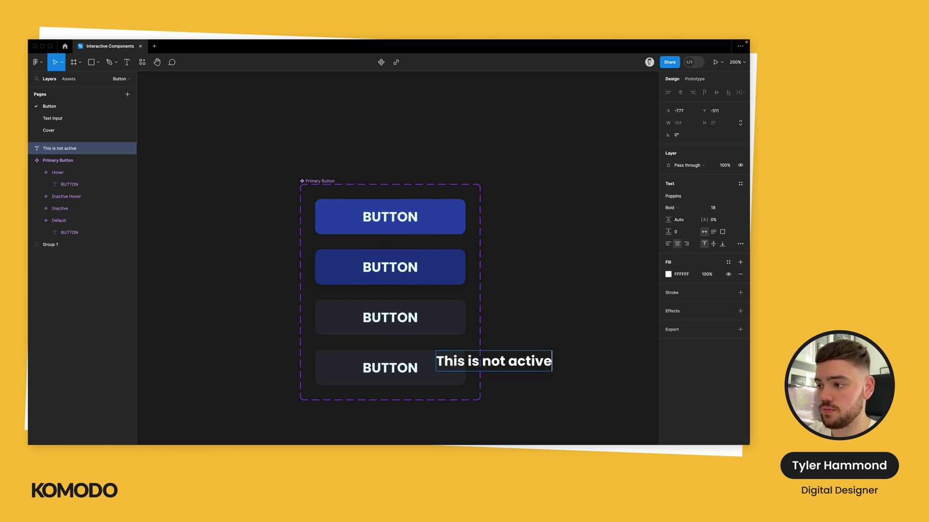
{"action": "key", "text": "Escape"}
Set the "This is not active" text to size 16 with Regular weight.
{"action": "left_click", "coordinate": [718, 208]}
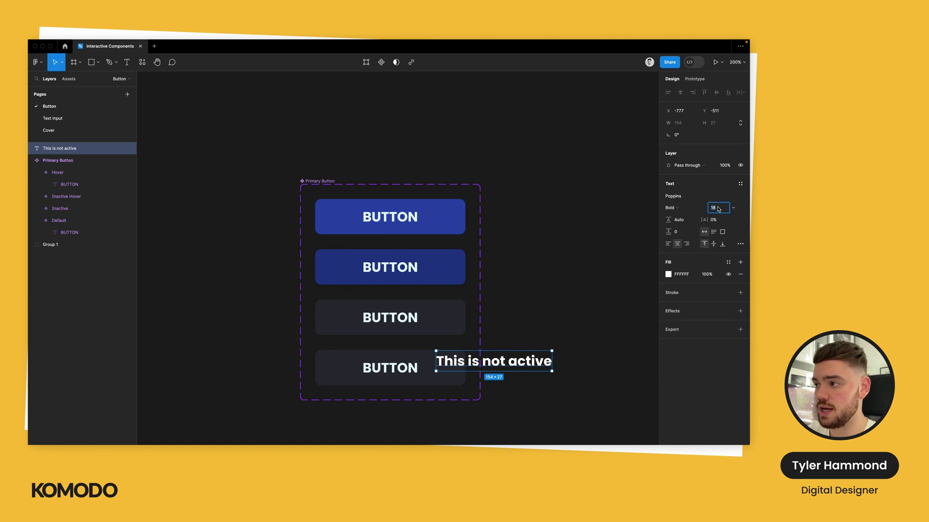
{"action": "type", "text": "16"}
{"action": "key", "text": "Return"}
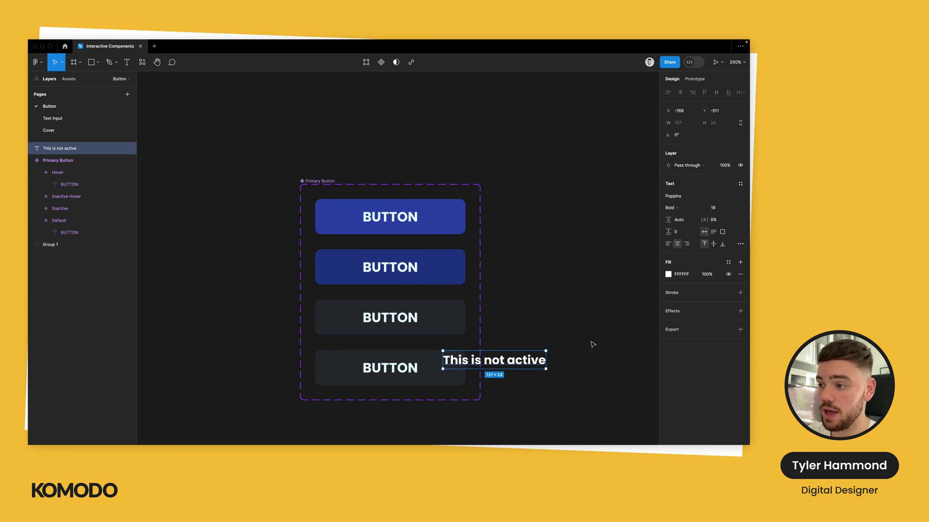
{"action": "left_click", "coordinate": [689, 208]}
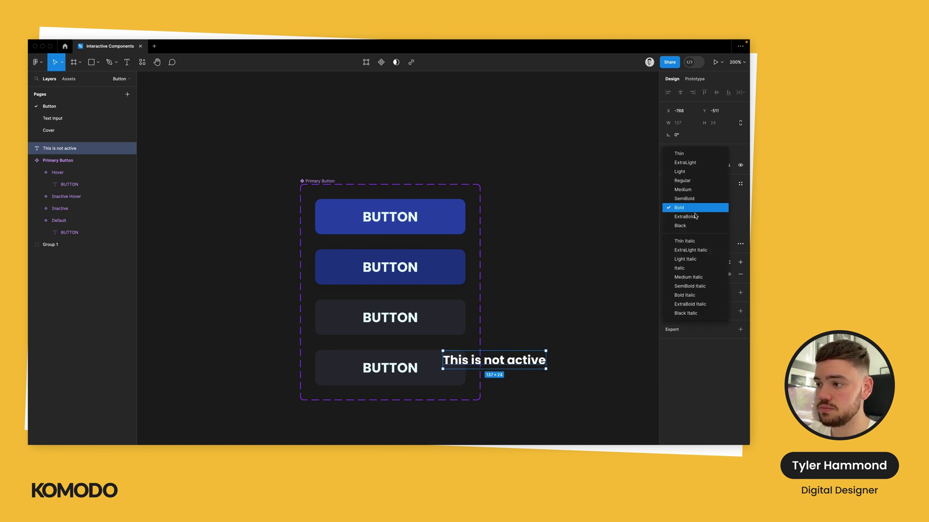
{"action": "left_click", "coordinate": [688, 182]}
{"action": "left_click", "coordinate": [512, 347]}
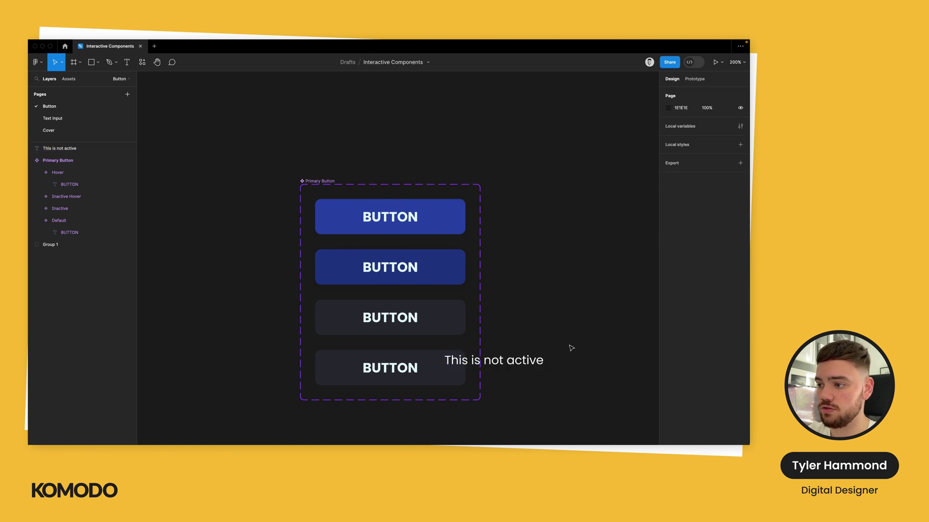
Wrap the "This is not active" text in an auto layout frame with 8 padding and move it outside the component set.
{"action": "left_click", "coordinate": [518, 362]}
{"action": "key", "text": "shift+a"}
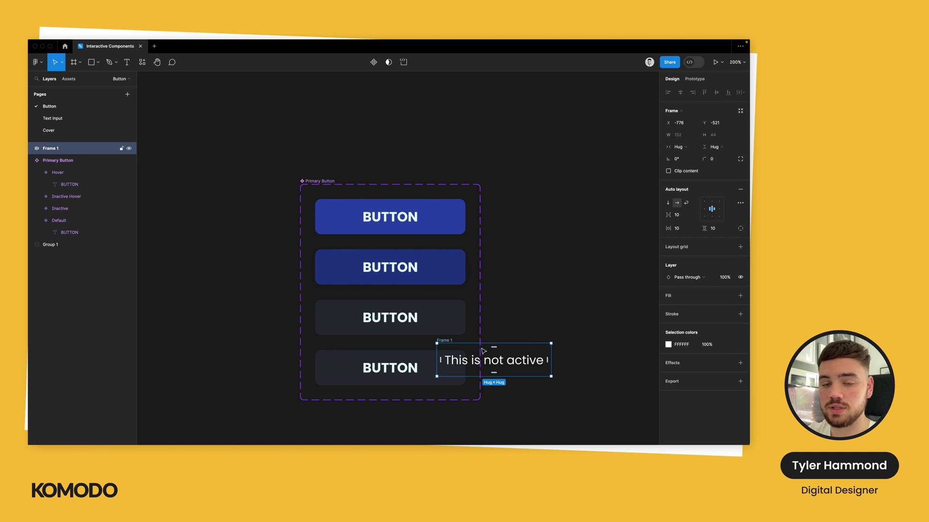
{"action": "left_click", "coordinate": [680, 230]}
{"action": "type", "text": "8"}
{"action": "key", "text": "Tab"}
{"action": "type", "text": "8"}
{"action": "key", "text": "Return"}
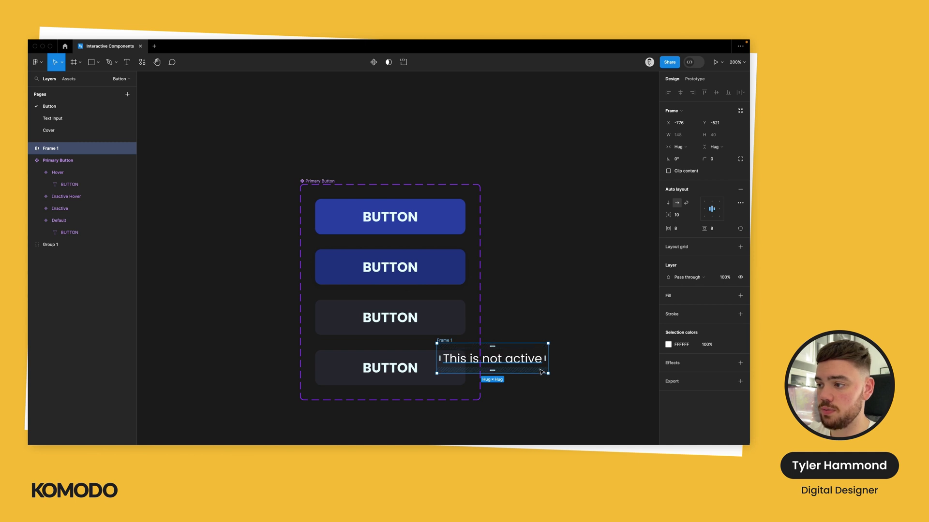
{"action": "left_click_drag", "start_coordinate": [443, 344], "coordinate": [504, 330]}
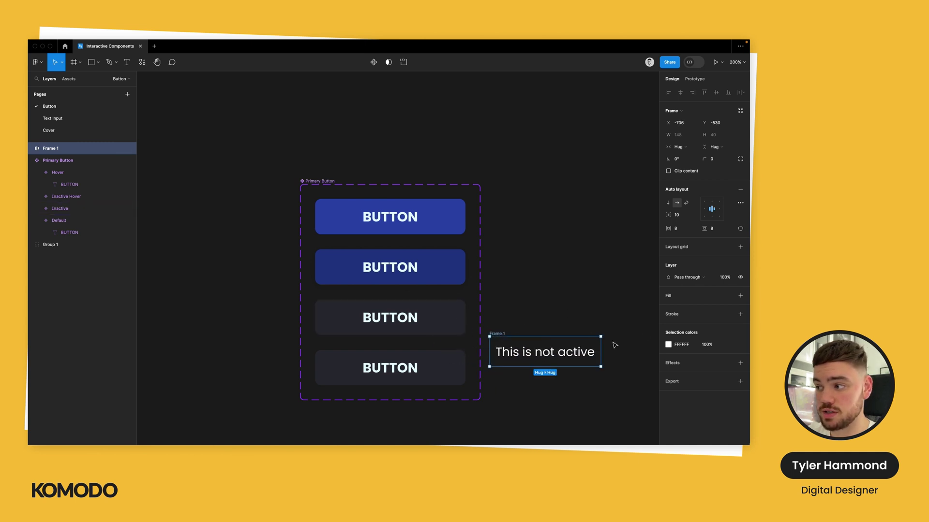
Give the tooltip frame a white fill, FFFFFF, and a corner radius of 8.
{"action": "left_click", "coordinate": [742, 297]}
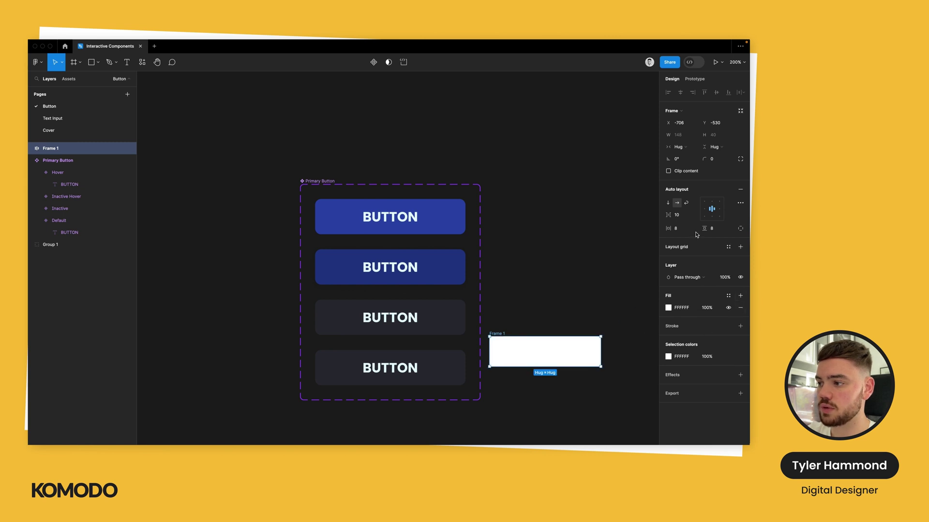
{"action": "left_click", "coordinate": [722, 160]}
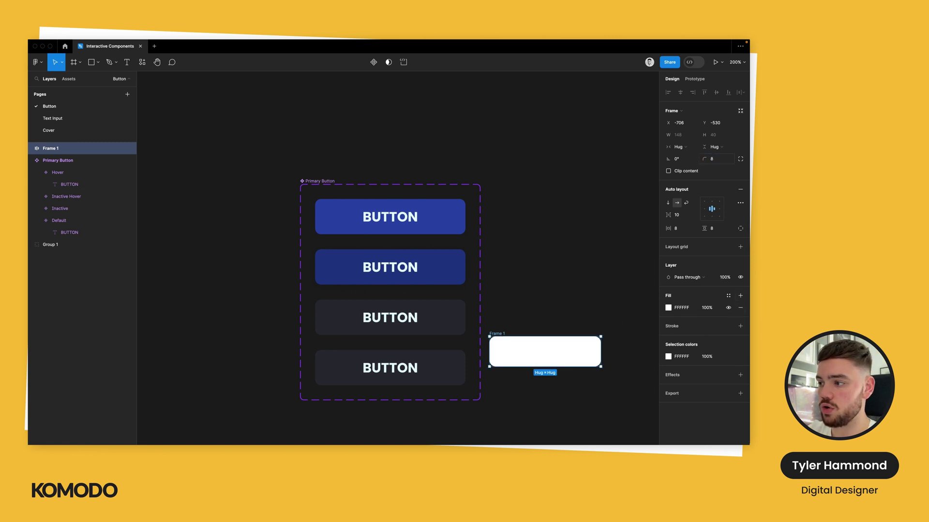
{"action": "type", "text": "8"}
Add a black stroke, 000000, at 20% opacity to the tooltip frame.
{"action": "left_click", "coordinate": [741, 326]}
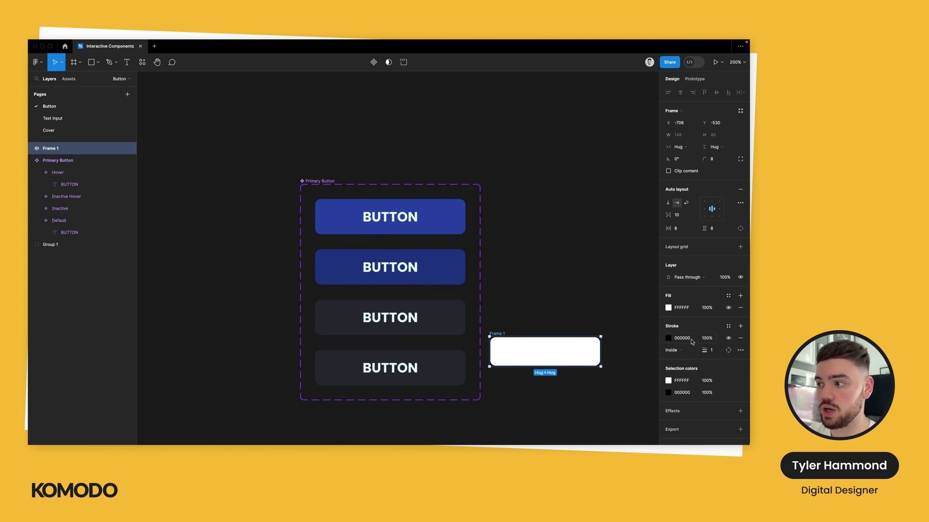
{"action": "left_click", "coordinate": [707, 340]}
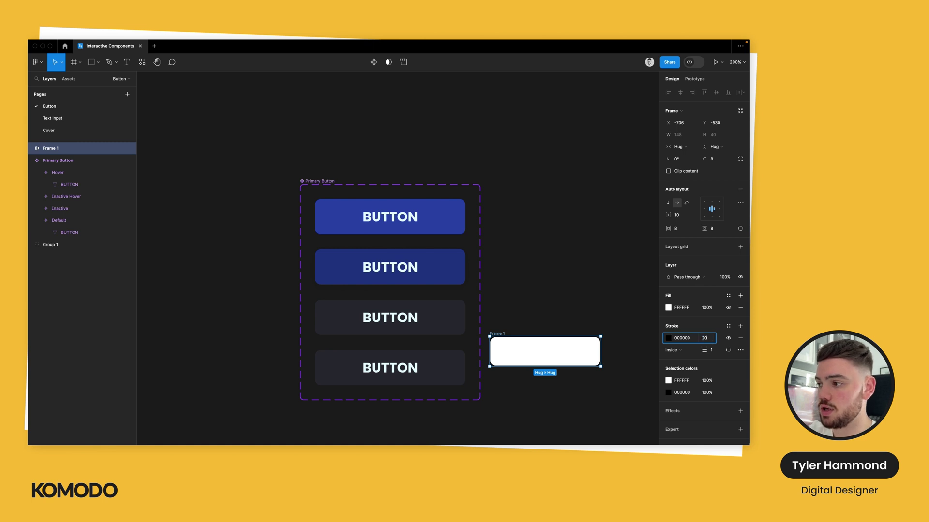
{"action": "left_click", "coordinate": [558, 307]}
Recolour the tooltip text with the dark grey, 292B32, sampled from the Inactive Hover button.
{"action": "left_click", "coordinate": [495, 335]}
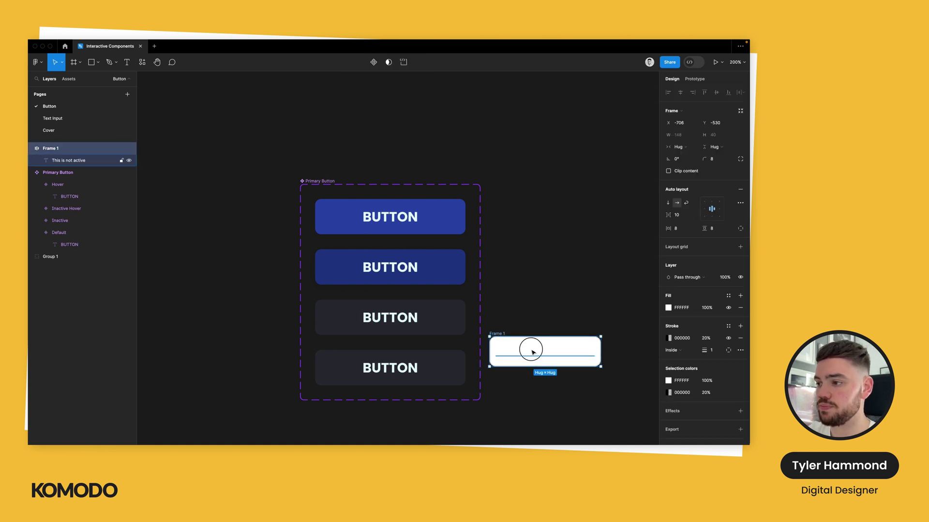
{"action": "double_click", "coordinate": [531, 351]}
{"action": "key", "text": "Escape"}
{"action": "left_click", "coordinate": [668, 287]}
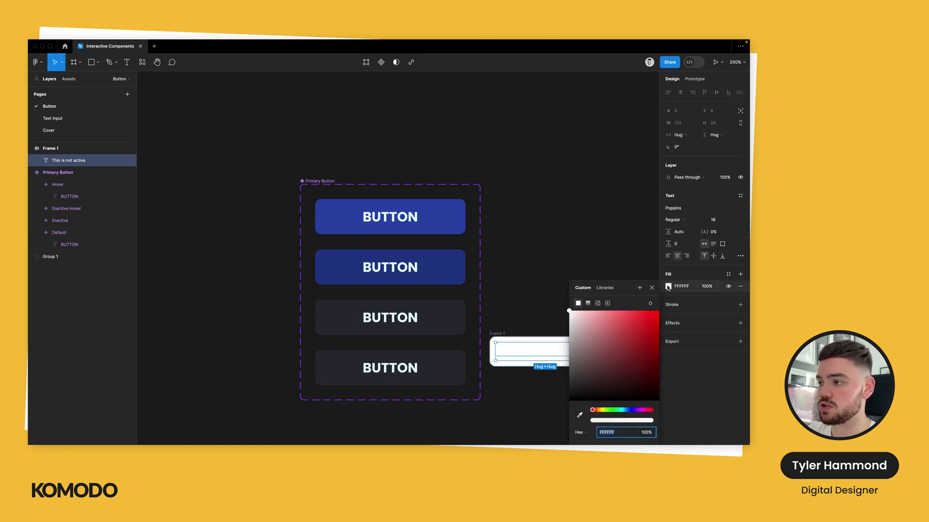
{"action": "left_click", "coordinate": [580, 415]}
{"action": "left_click", "coordinate": [452, 353]}
{"action": "left_click", "coordinate": [525, 259]}
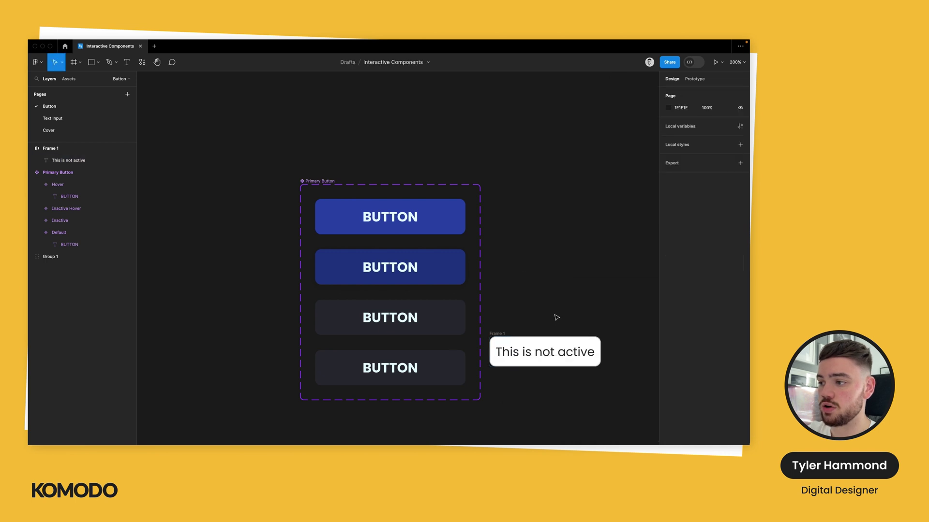
Draw a triangle about 26 × 28 over the upper edge of the tooltip frame.
{"action": "left_click", "coordinate": [507, 336]}
{"action": "key", "text": "Escape"}
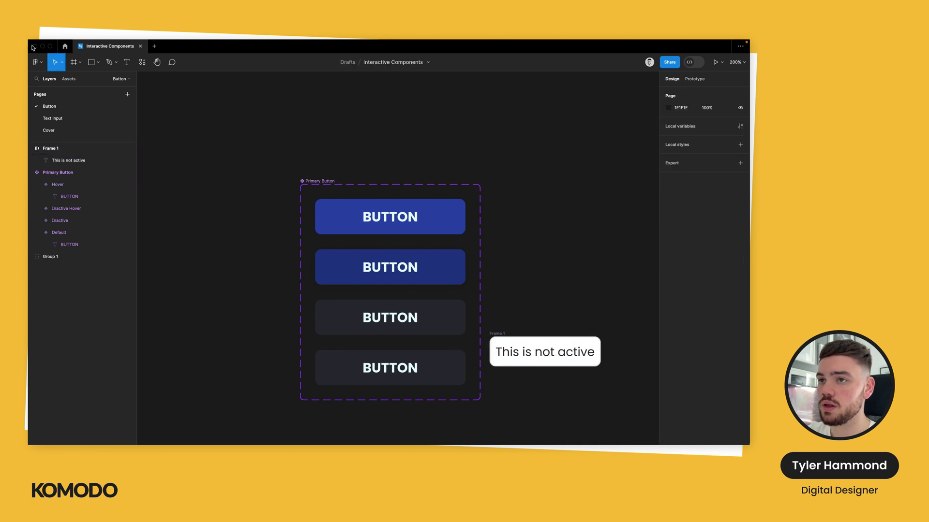
{"action": "left_click", "coordinate": [95, 62]}
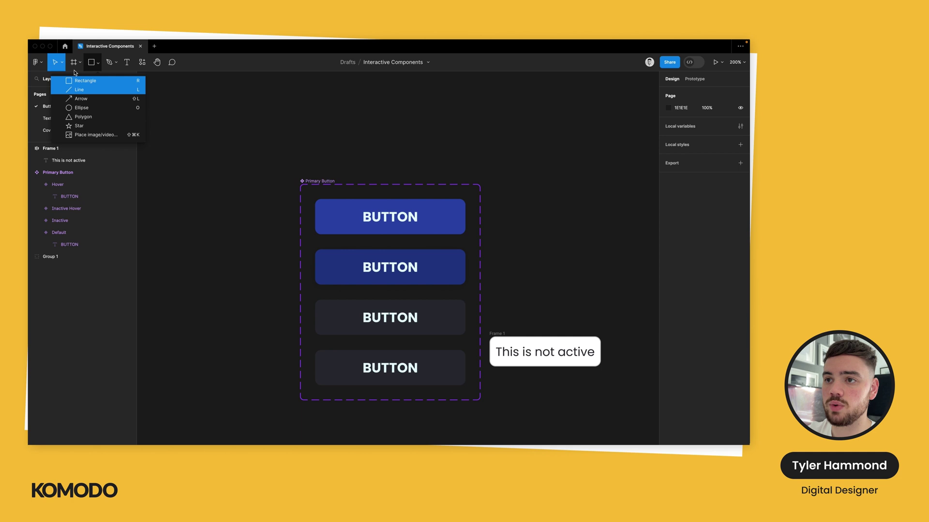
{"action": "left_click", "coordinate": [83, 117]}
{"action": "left_click_drag", "start_coordinate": [526, 320], "coordinate": [545, 344]}
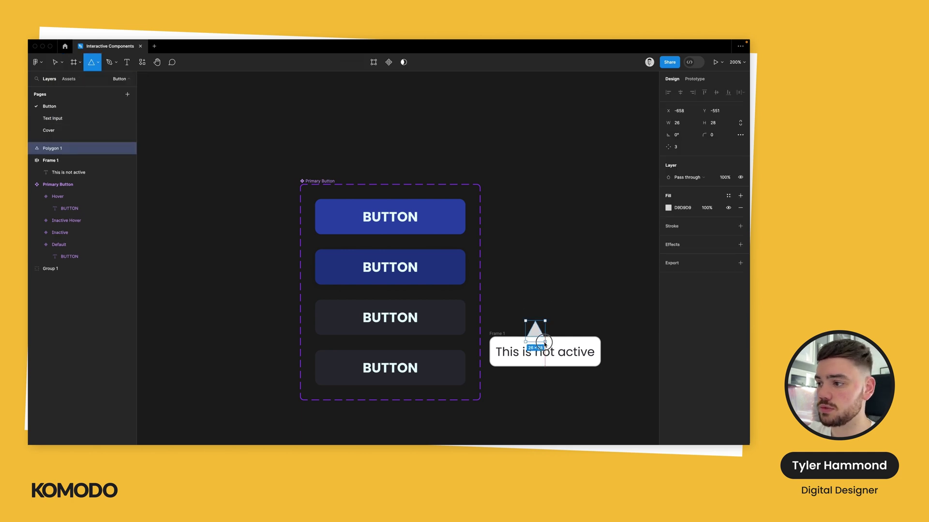
{"action": "left_click", "coordinate": [591, 280]}
Move the triangle inside the tooltip frame and give it absolute position.
{"action": "left_click", "coordinate": [535, 330]}
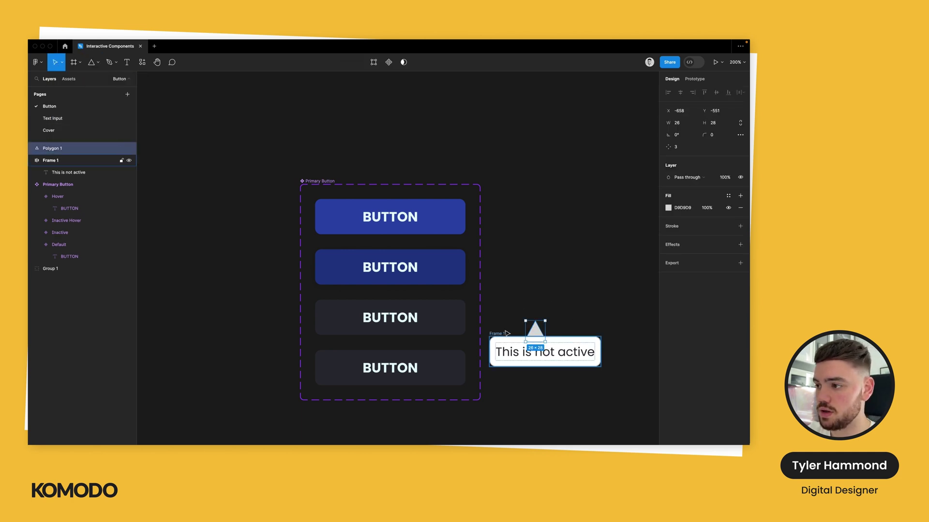
{"action": "key", "text": "Delete"}
{"action": "key", "text": "ctrl+z"}
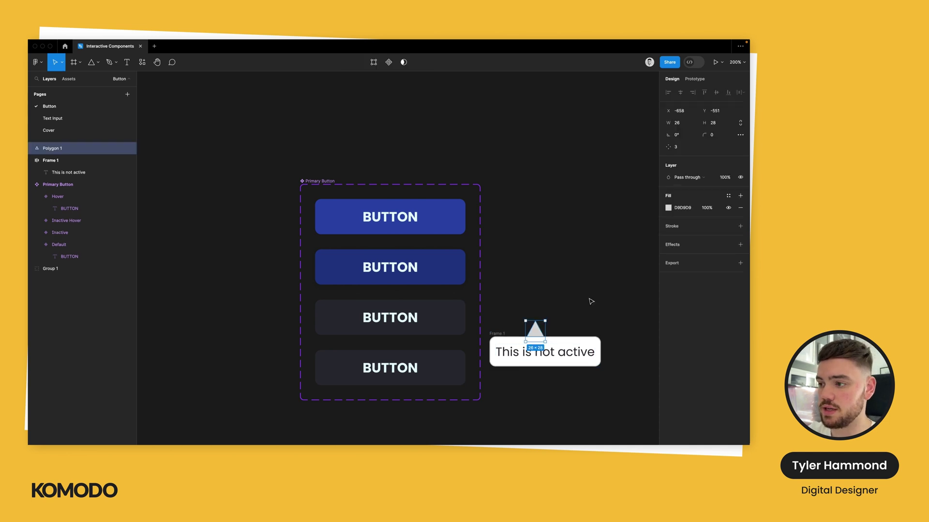
{"action": "key", "text": "ctrl+x"}
{"action": "key", "text": "ctrl+v"}
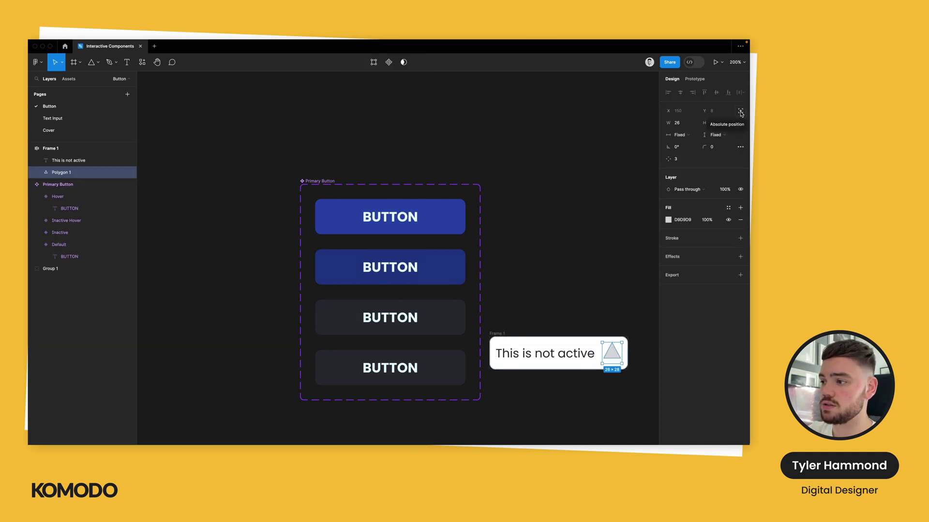
{"action": "left_click", "coordinate": [740, 111]}
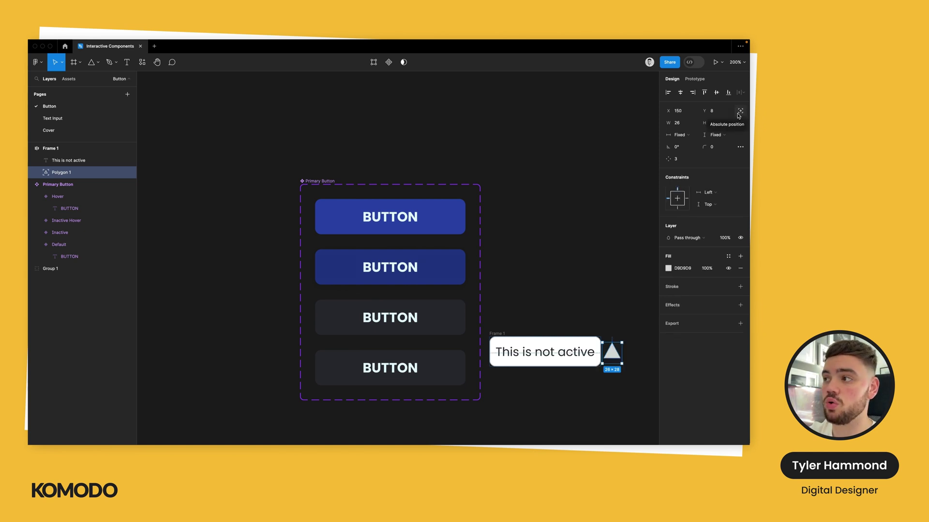
Centre the triangle horizontally in the tooltip frame and nudge it up to about Y -20 so it points out above.
{"action": "left_click", "coordinate": [680, 93]}
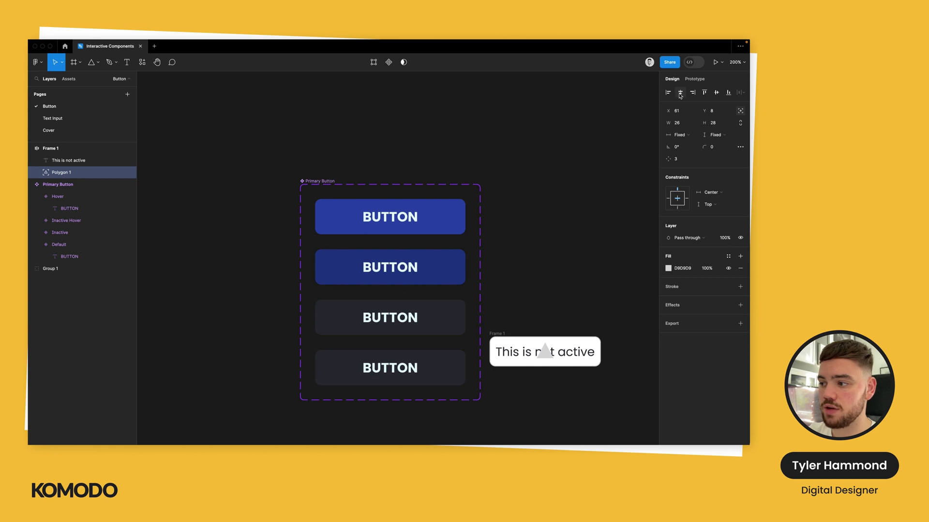
{"action": "key", "text": "Up"}
{"action": "key", "text": "Up"}
{"action": "key", "text": "Up"}
{"action": "key", "text": "Up"}
{"action": "key", "text": "Up"}
{"action": "key", "text": "Up"}
{"action": "key", "text": "Up"}
{"action": "key", "text": "Up"}
{"action": "key", "text": "Up"}
{"action": "key", "text": "Up"}
{"action": "key", "text": "Up"}
{"action": "key", "text": "Up"}
{"action": "key", "text": "Up"}
{"action": "key", "text": "Up"}
{"action": "key", "text": "Up"}
{"action": "key", "text": "Up"}
{"action": "key", "text": "Up"}
{"action": "key", "text": "Up"}
{"action": "key", "text": "Up"}
{"action": "key", "text": "Up"}
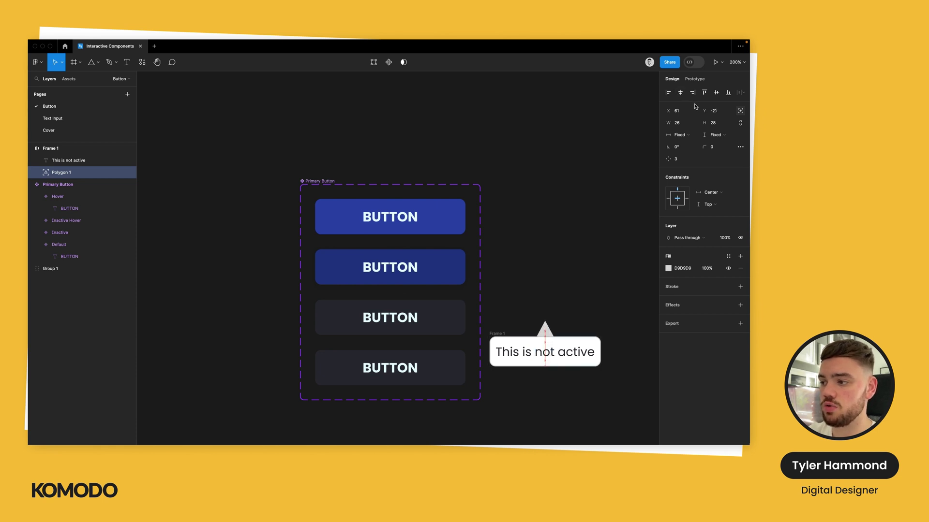
Set the triangle's fill to FFFFFF and add a 000000 stroke at 20% opacity.
{"action": "scroll", "coordinate": [603, 333], "scroll_direction": "up", "scroll_amount": 5}
{"action": "left_click", "coordinate": [682, 268]}
{"action": "type", "text": "FFFFFF"}
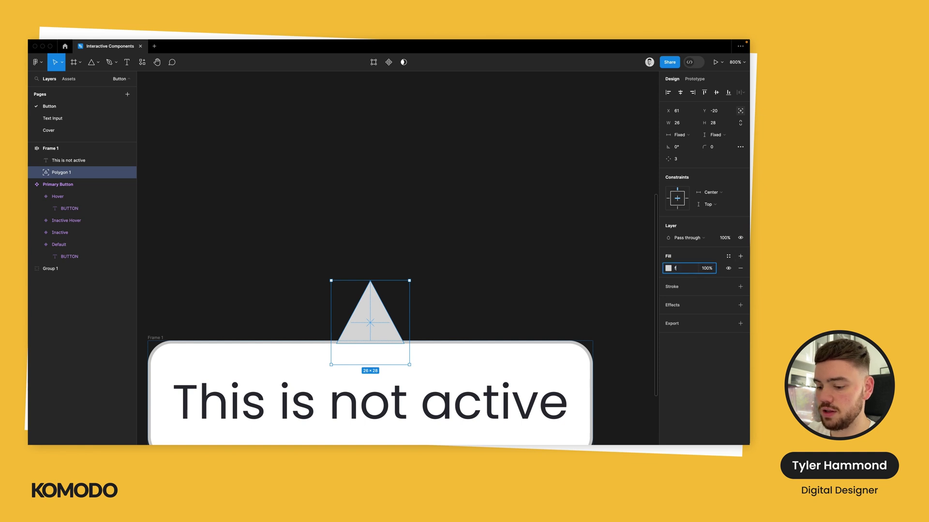
{"action": "key", "text": "Return"}
{"action": "left_click", "coordinate": [740, 287]}
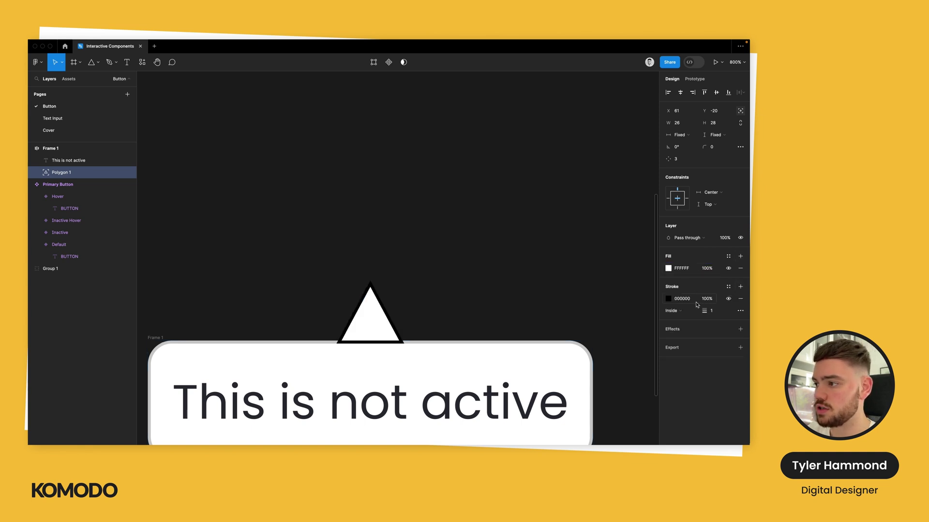
{"action": "left_click", "coordinate": [668, 298]}
{"action": "left_click", "coordinate": [689, 299]}
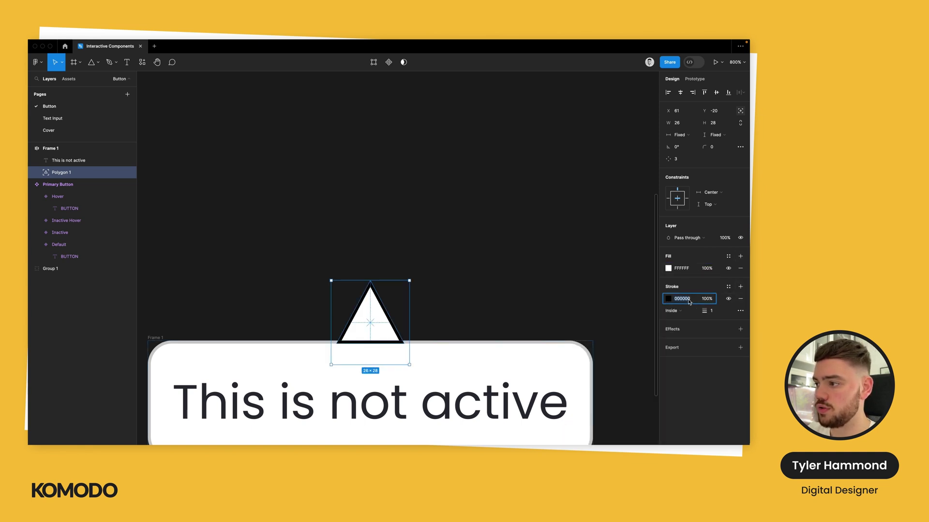
{"action": "left_click", "coordinate": [388, 251]}
Copy the tooltip frame into the Inactive Hover variant.
{"action": "scroll", "coordinate": [517, 357], "scroll_direction": "down", "scroll_amount": 5}
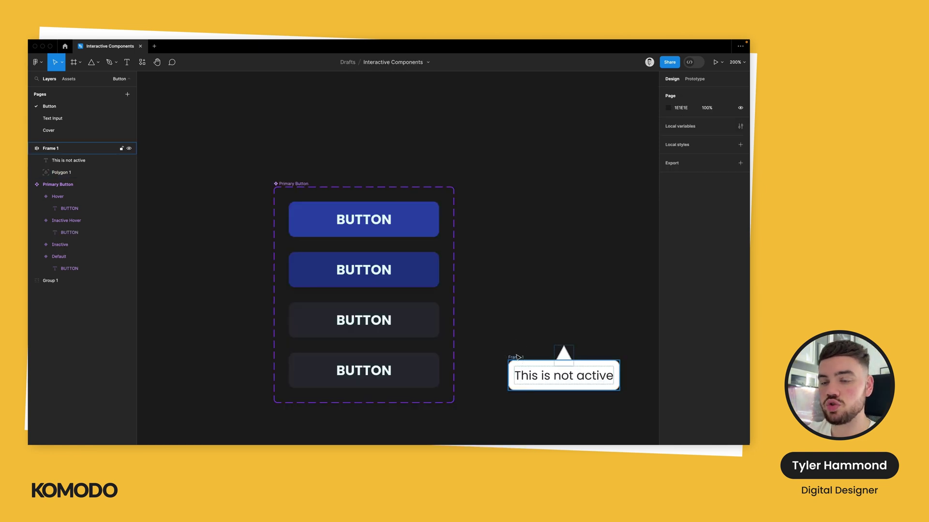
{"action": "left_click", "coordinate": [517, 357]}
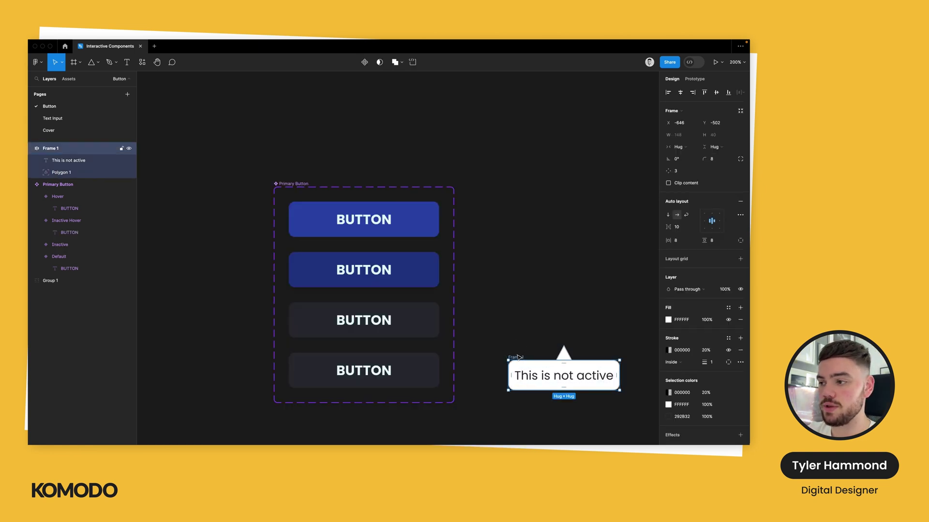
{"action": "left_click", "coordinate": [408, 372]}
{"action": "key", "text": "ctrl+v"}
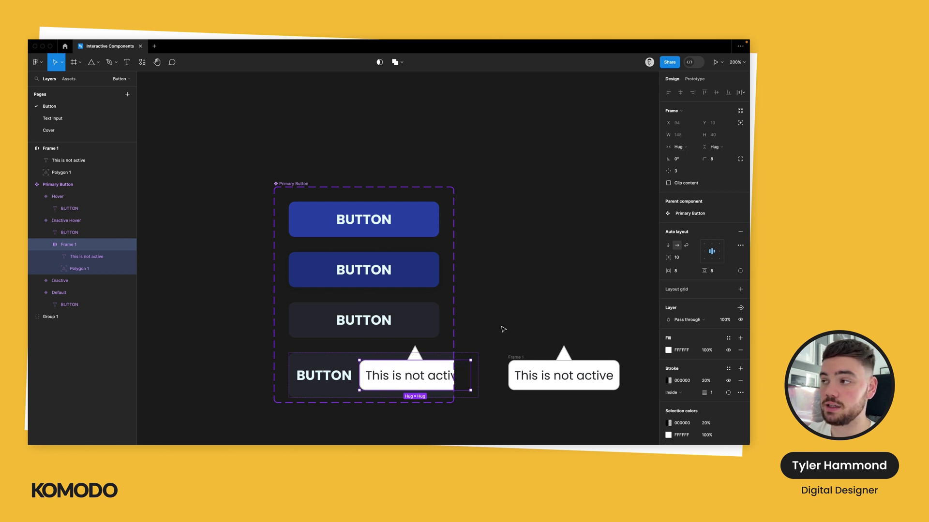
Give the copied tooltip absolute position and centre it just below the Inactive Hover button at Y 70.
{"action": "left_click", "coordinate": [740, 123]}
{"action": "key", "text": "shift+Down"}
{"action": "key", "text": "shift+Down"}
{"action": "key", "text": "shift+Down"}
{"action": "key", "text": "shift+Left"}
{"action": "key", "text": "shift+Left"}
{"action": "key", "text": "shift+Left"}
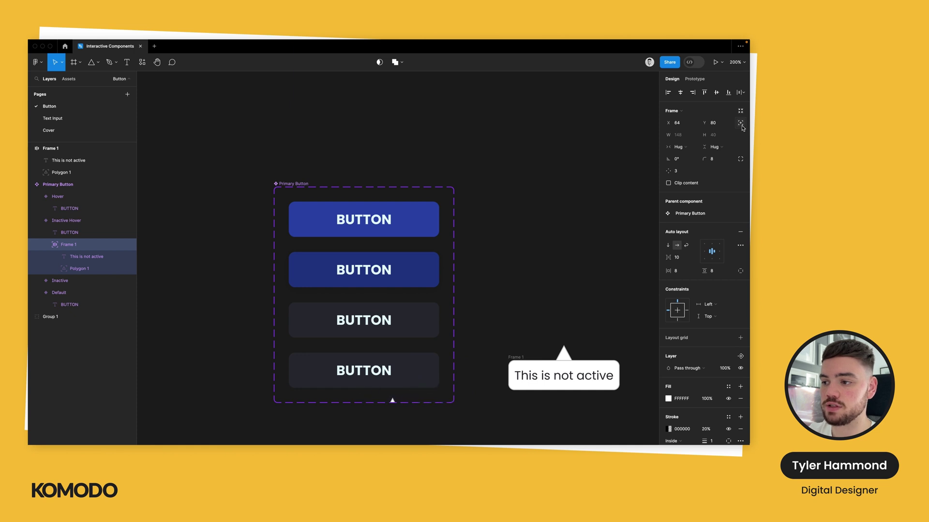
{"action": "key", "text": "Right"}
{"action": "key", "text": "Right"}
{"action": "key", "text": "Right"}
{"action": "key", "text": "Right"}
{"action": "key", "text": "shift+Up"}
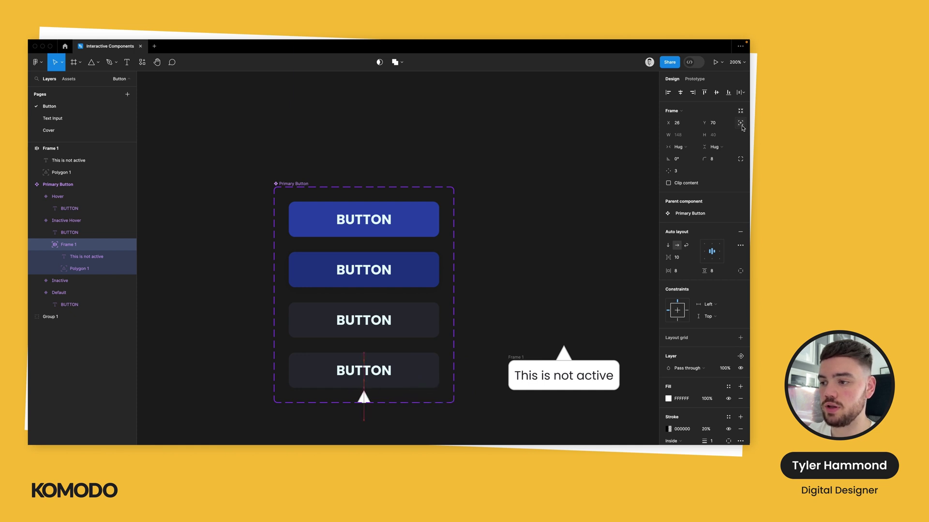
{"action": "key", "text": "Left"}
{"action": "left_click", "coordinate": [531, 267]}
{"action": "scroll", "coordinate": [530, 267], "scroll_direction": "down", "scroll_amount": 2}
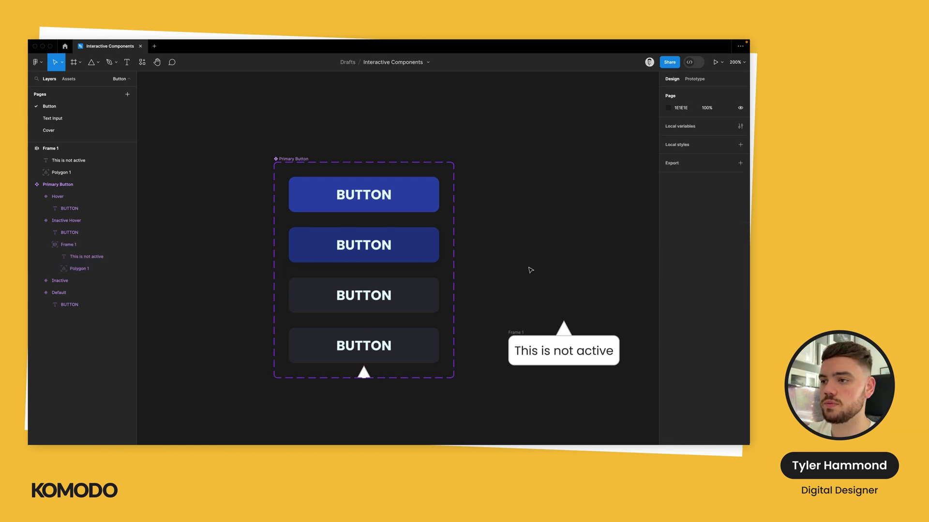
Extend the Primary Button component set downward to a height of 352 so it encloses the tooltip.
{"action": "left_click", "coordinate": [296, 159]}
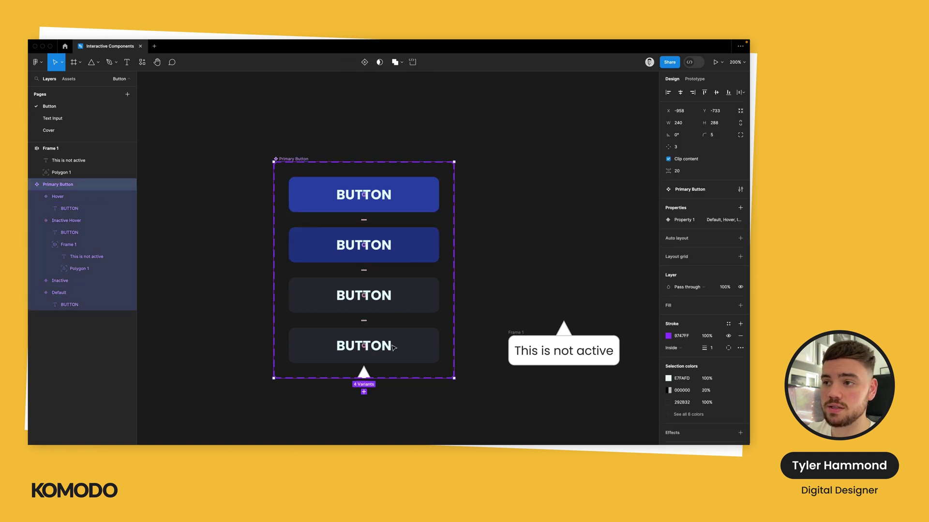
{"action": "left_click_drag", "start_coordinate": [393, 377], "coordinate": [396, 427]}
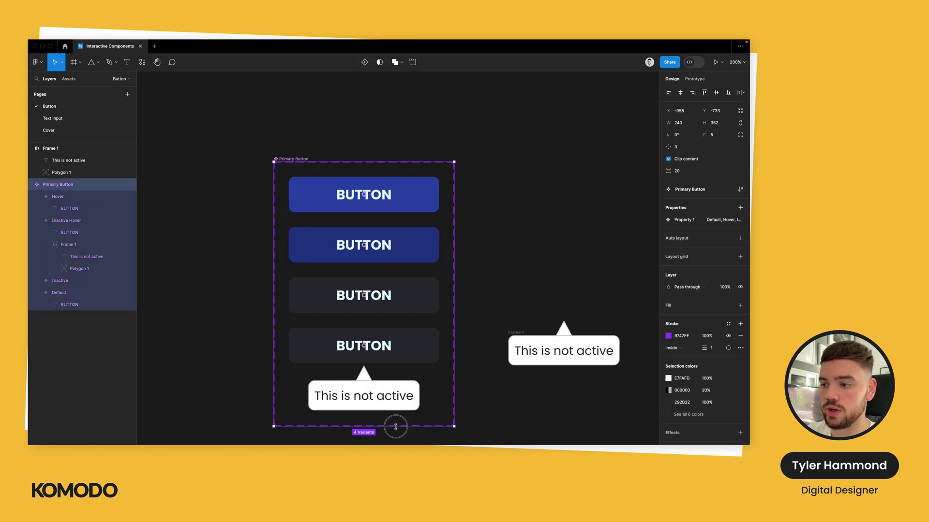
{"action": "left_click", "coordinate": [554, 201]}
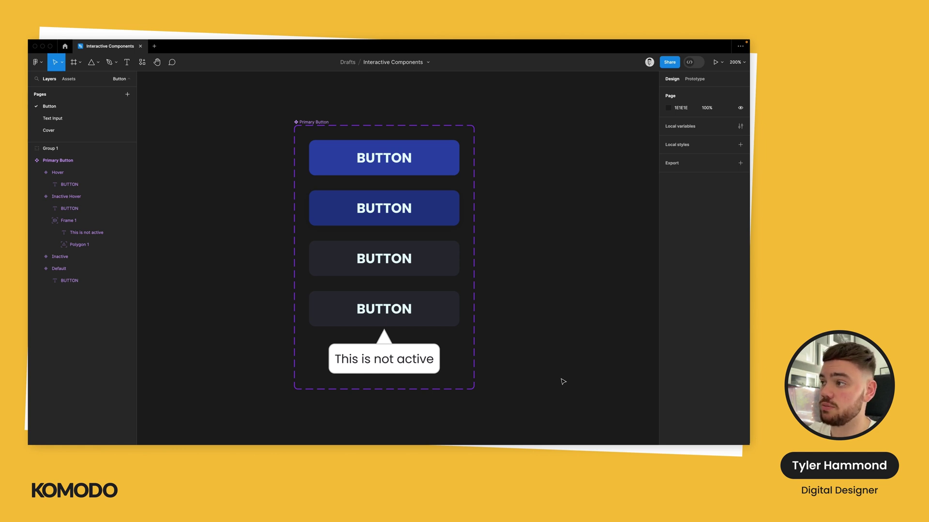
Add a While hovering interaction to the Default variant that changes Property 1 to Hover.
{"action": "left_click", "coordinate": [422, 168]}
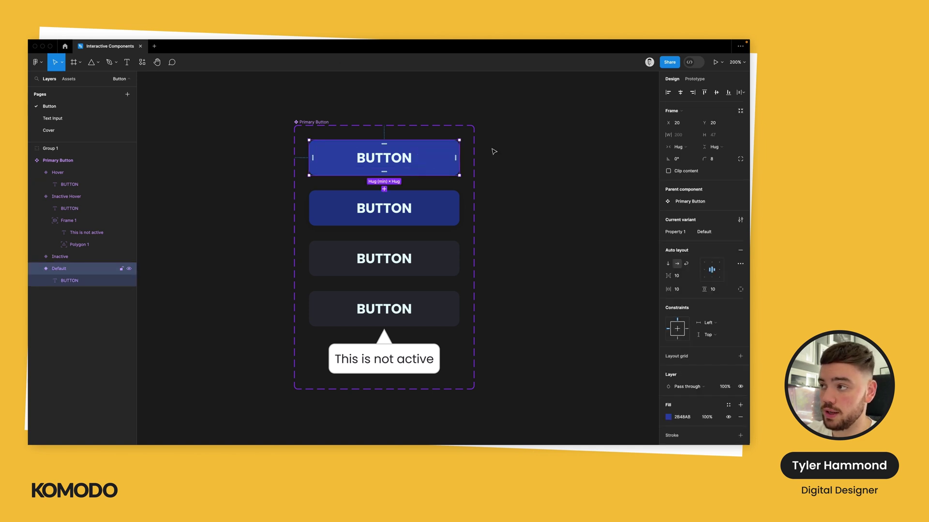
{"action": "left_click", "coordinate": [694, 79]}
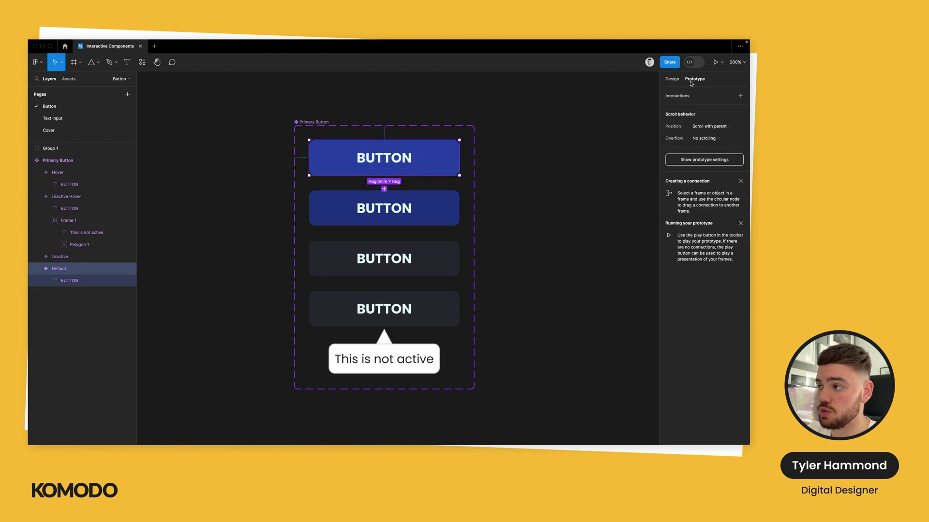
{"action": "left_click", "coordinate": [740, 97]}
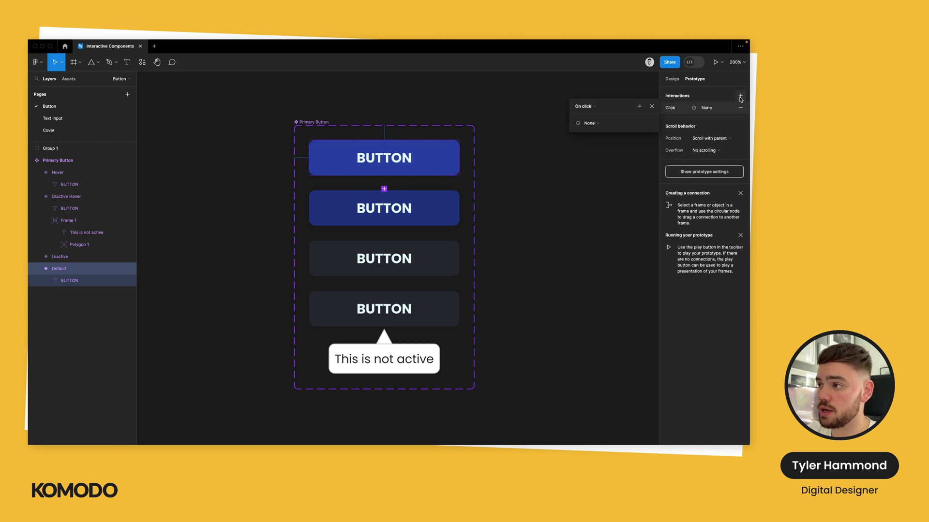
{"action": "left_click", "coordinate": [583, 108]}
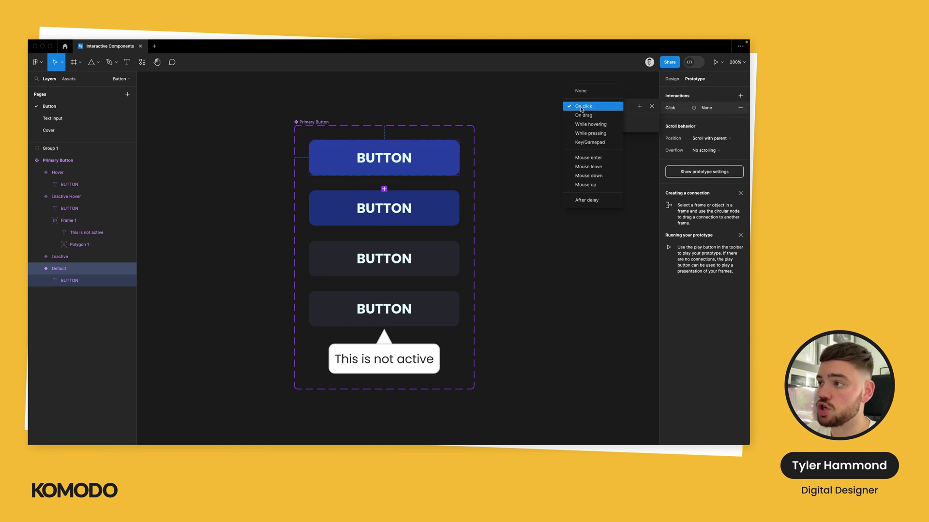
{"action": "left_click", "coordinate": [584, 124]}
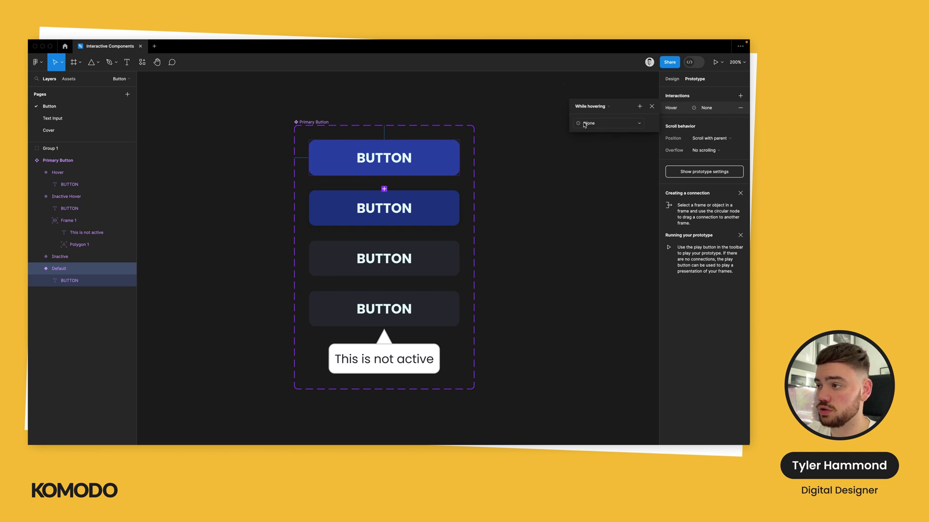
{"action": "left_click", "coordinate": [598, 125]}
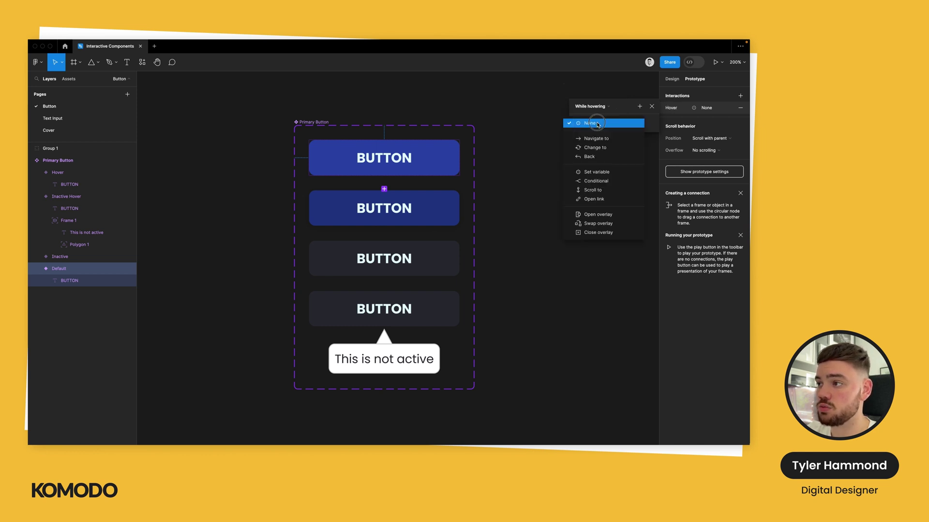
{"action": "left_click", "coordinate": [599, 149]}
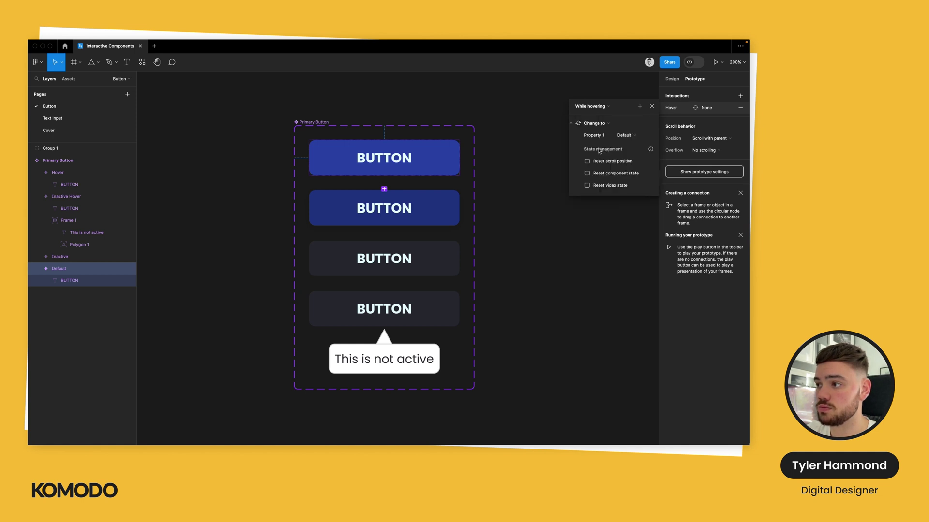
{"action": "left_click", "coordinate": [648, 136]}
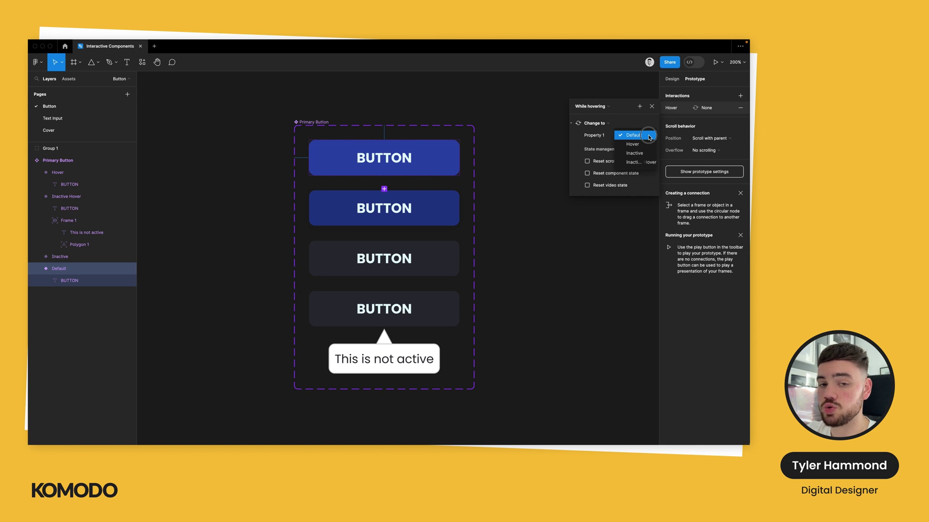
{"action": "left_click", "coordinate": [633, 144]}
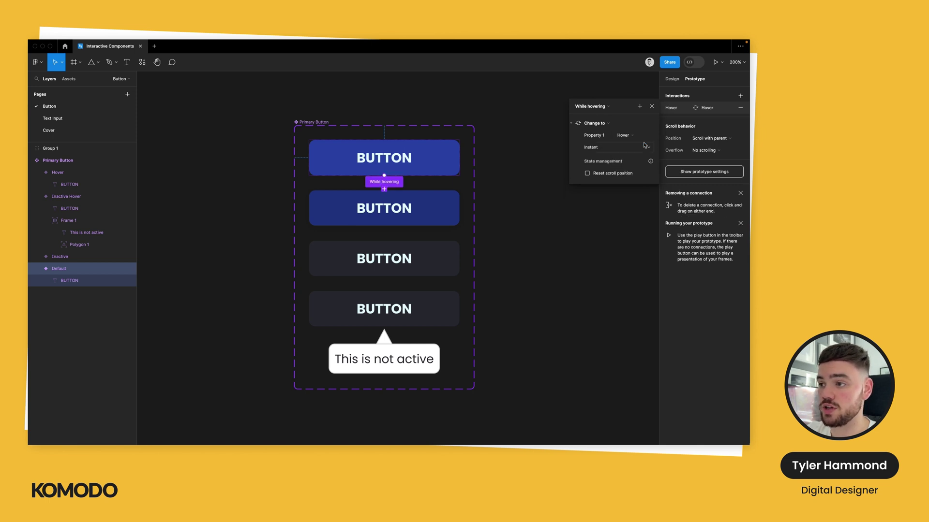
Set the Default variant's hover transition to Smart animate with a duration of 200 ms.
{"action": "left_click", "coordinate": [599, 150]}
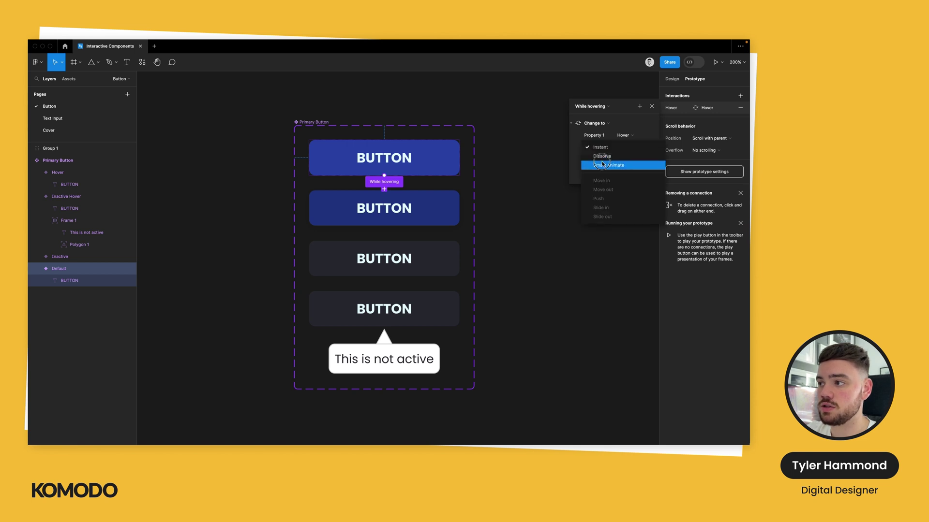
{"action": "left_click", "coordinate": [602, 164]}
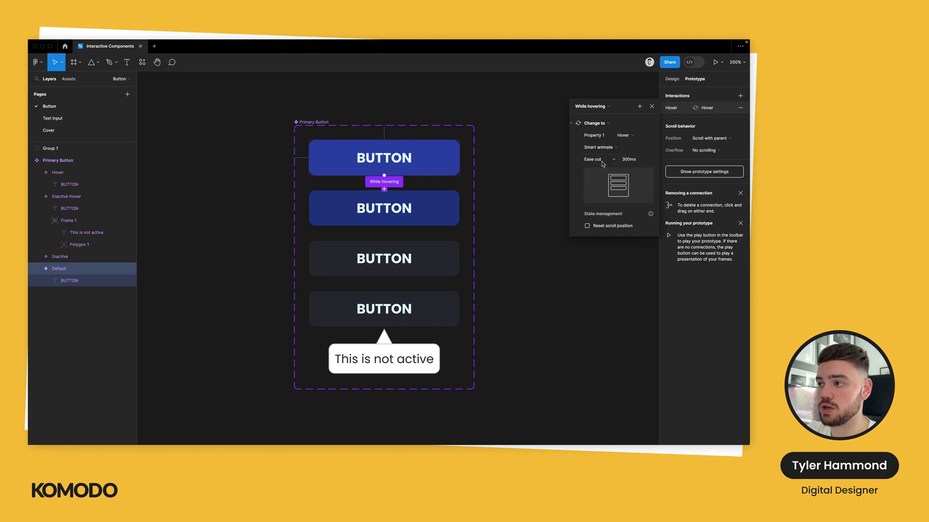
{"action": "left_click", "coordinate": [630, 161]}
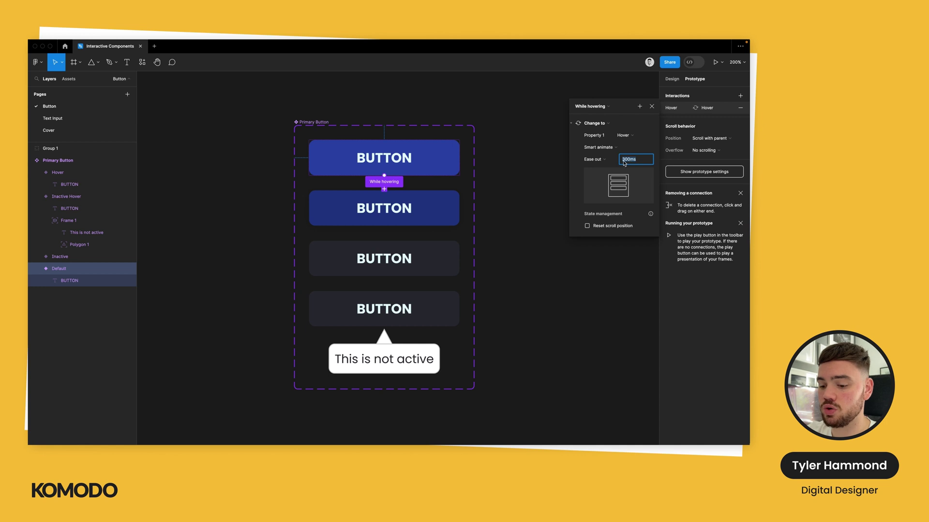
{"action": "type", "text": "2"}
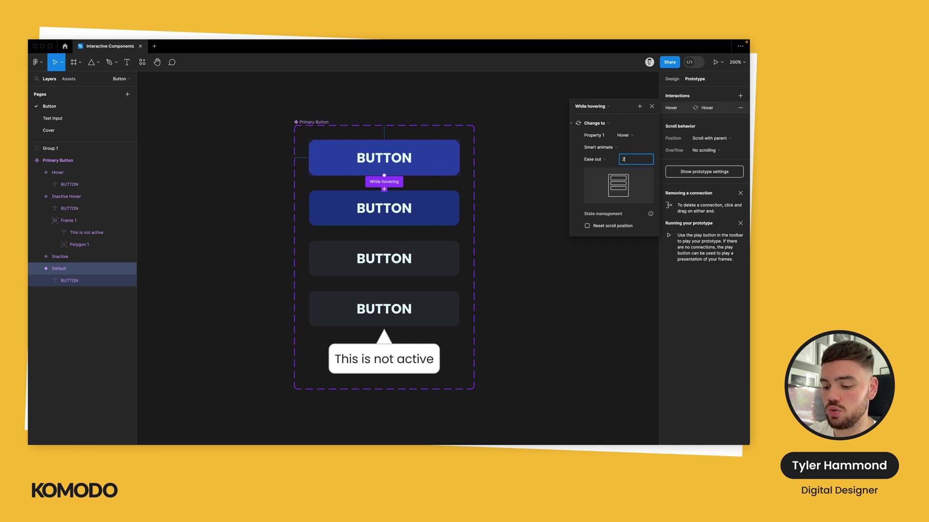
{"action": "type", "text": "00ms"}
{"action": "key", "text": "Return"}
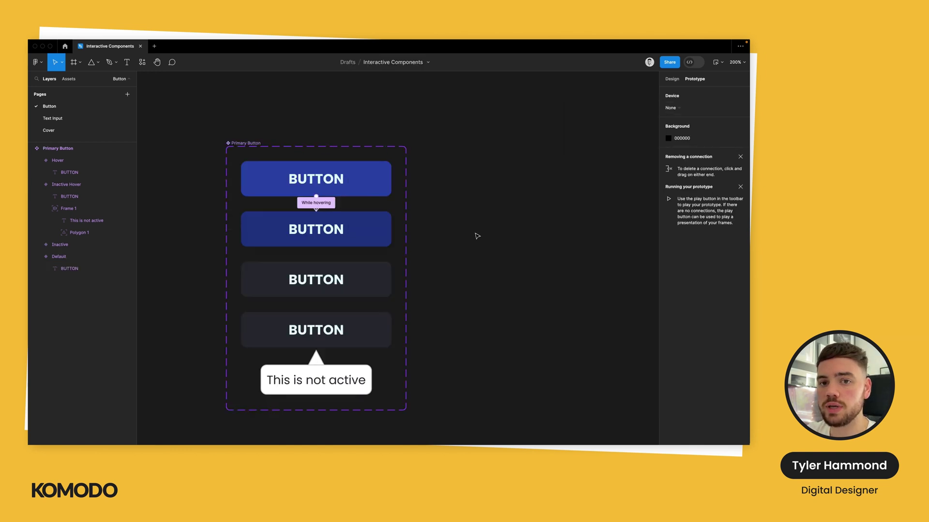
Draw an empty test frame about 298 × 162 beside the Primary Button component set.
{"action": "left_click", "coordinate": [79, 61]}
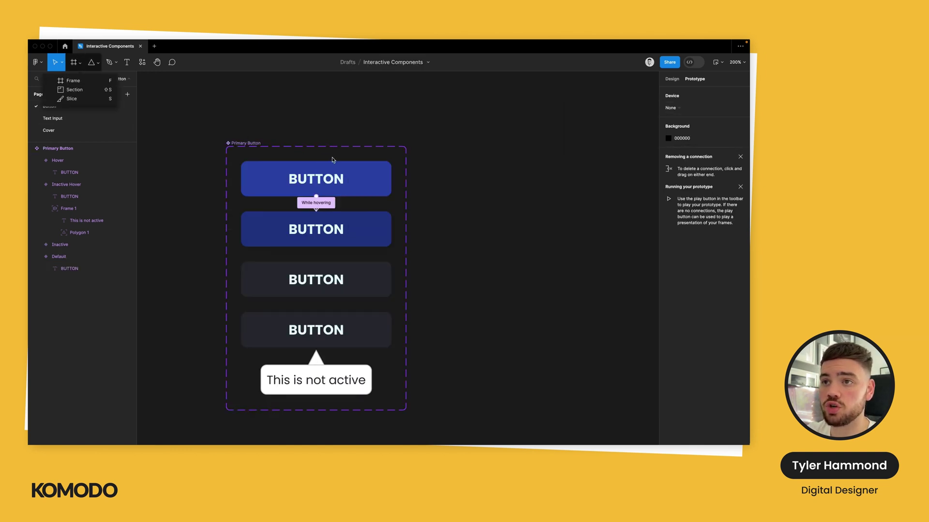
{"action": "left_click", "coordinate": [73, 81]}
{"action": "left_click_drag", "start_coordinate": [446, 143], "coordinate": [595, 267]}
{"action": "left_click", "coordinate": [440, 297]}
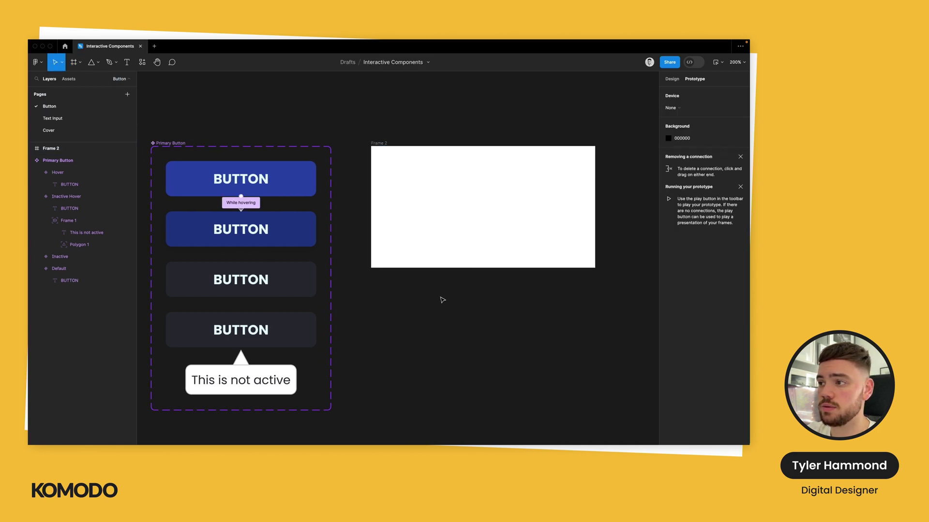
Insert a Primary Button instance from the local components into the test frame and centre it there.
{"action": "left_click", "coordinate": [69, 78]}
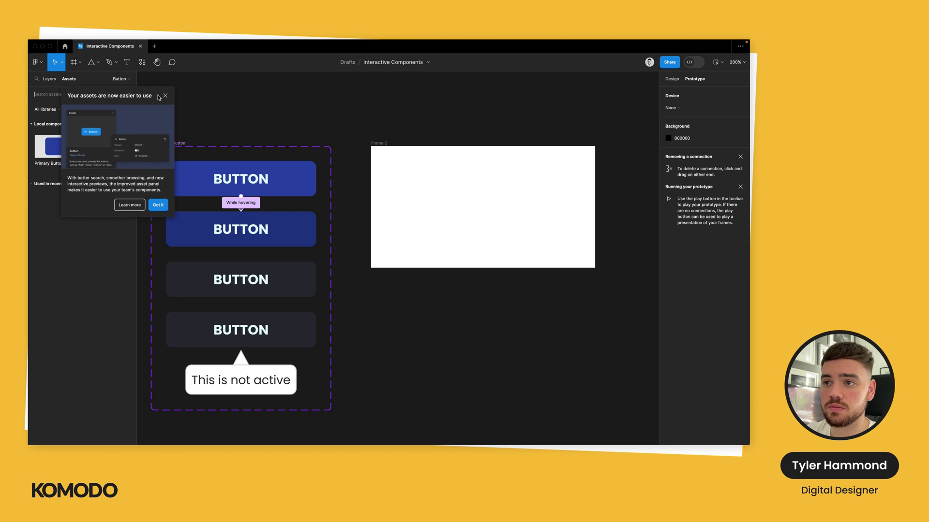
{"action": "left_click", "coordinate": [165, 95]}
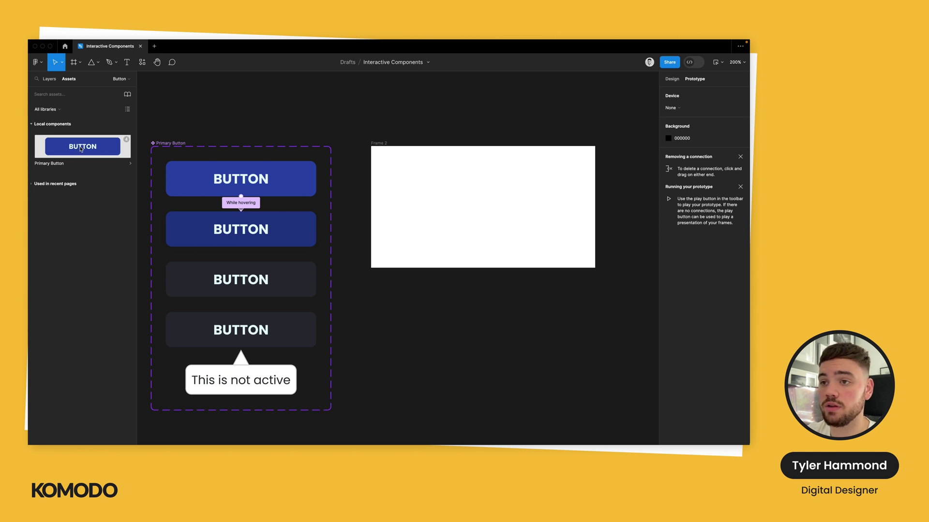
{"action": "left_click_drag", "start_coordinate": [79, 149], "coordinate": [448, 190]}
{"action": "left_click", "coordinate": [477, 205]}
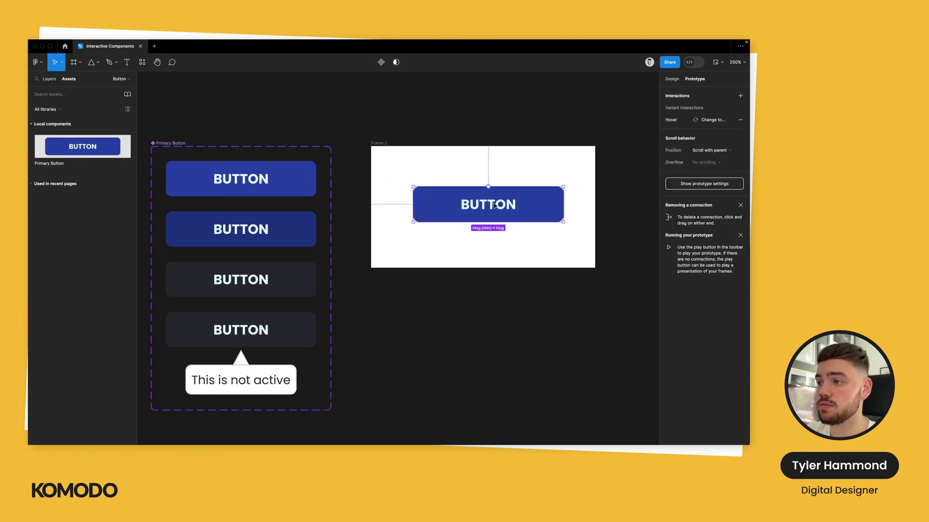
{"action": "left_click", "coordinate": [672, 79]}
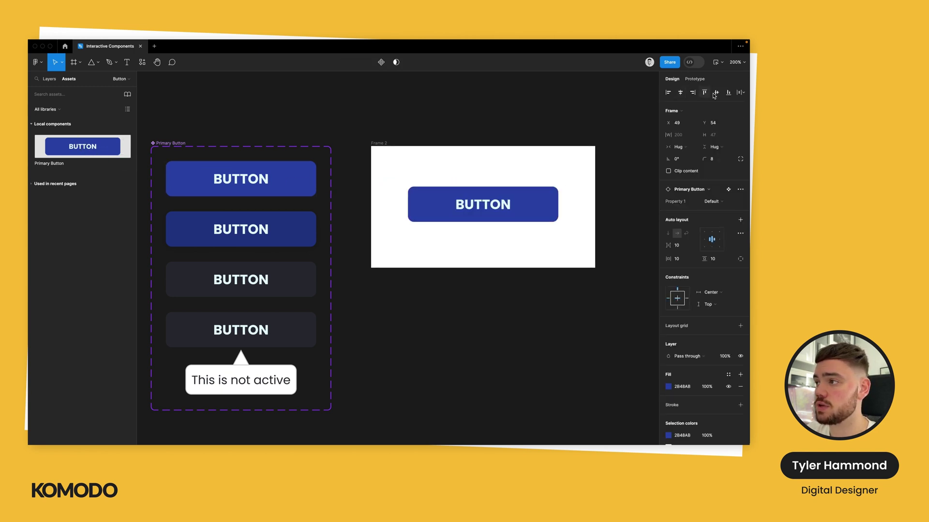
{"action": "left_click", "coordinate": [521, 122]}
{"action": "scroll", "coordinate": [452, 126], "scroll_direction": "right", "scroll_amount": 5}
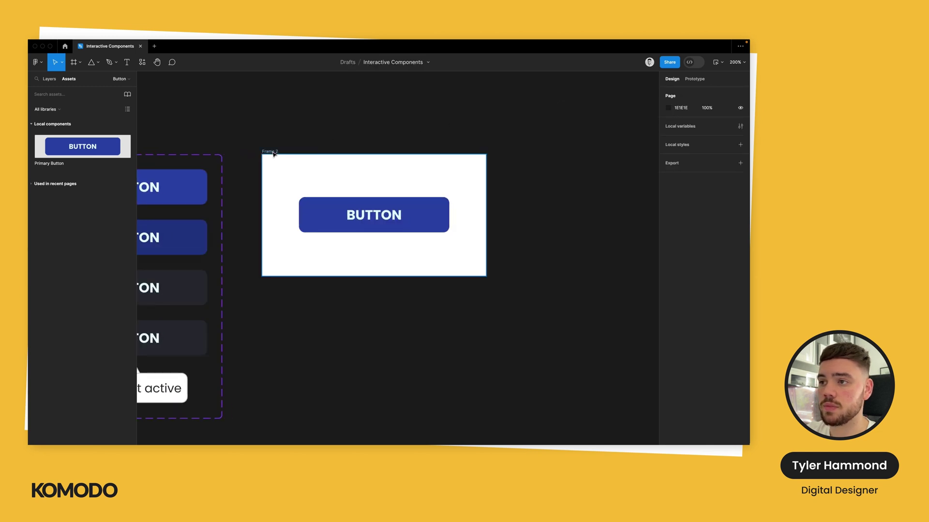
Preview the test frame in an enlarged prototype window to check the button's hover interaction, and close the preview.
{"action": "left_click", "coordinate": [273, 152]}
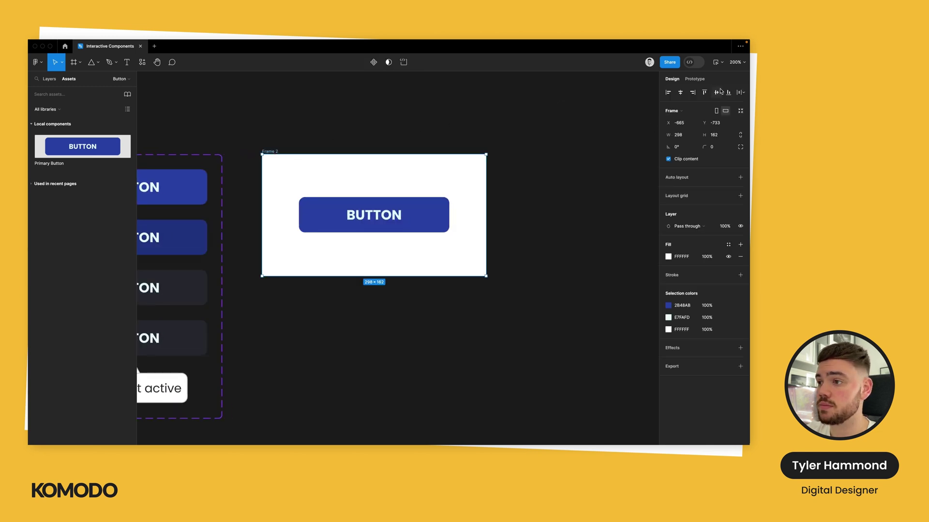
{"action": "left_click", "coordinate": [715, 65]}
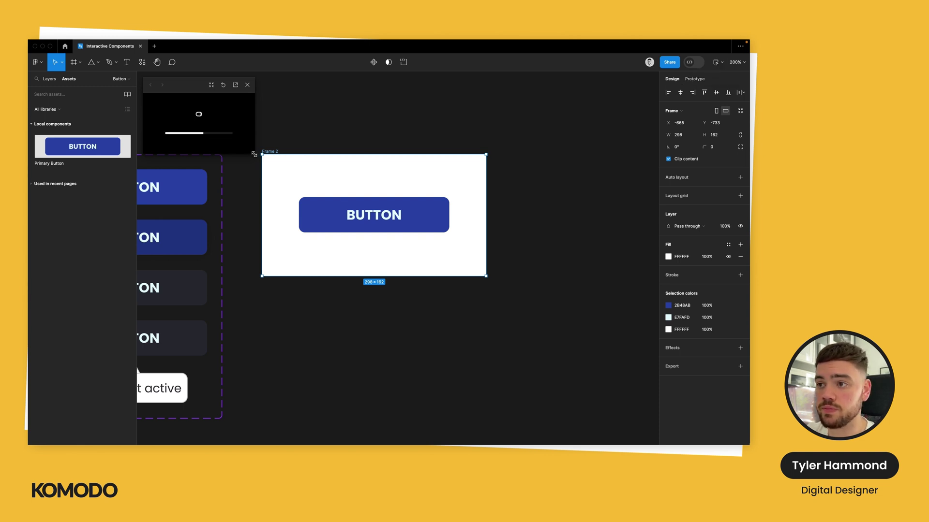
{"action": "left_click_drag", "start_coordinate": [255, 153], "coordinate": [431, 284]}
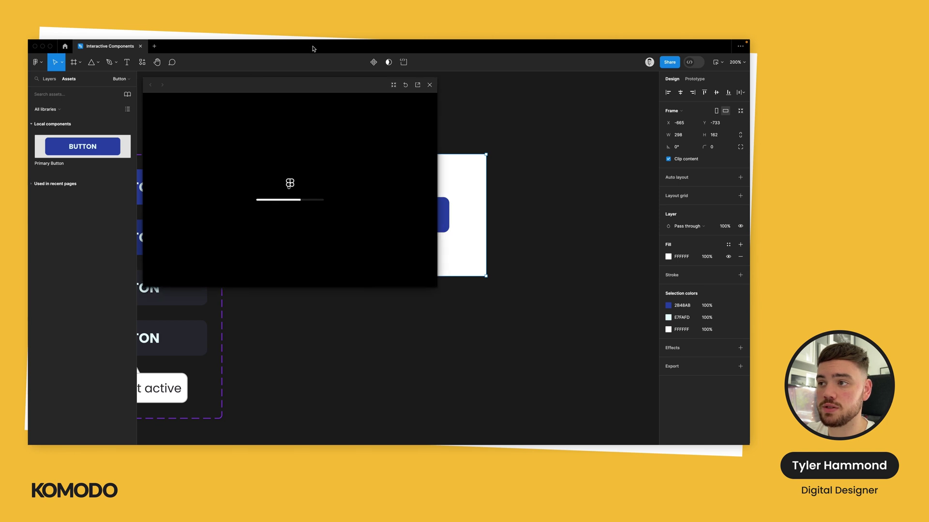
{"action": "left_click_drag", "start_coordinate": [322, 87], "coordinate": [415, 106]}
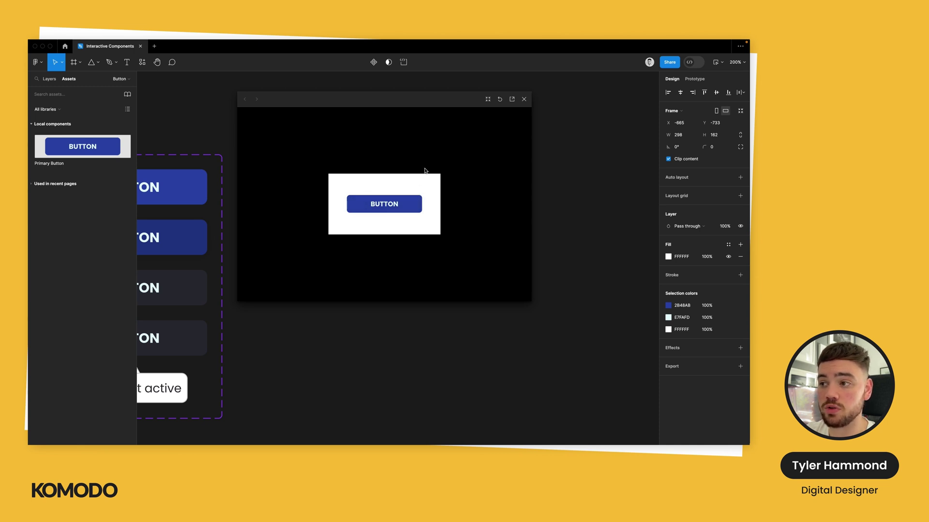
{"action": "key", "text": "Escape"}
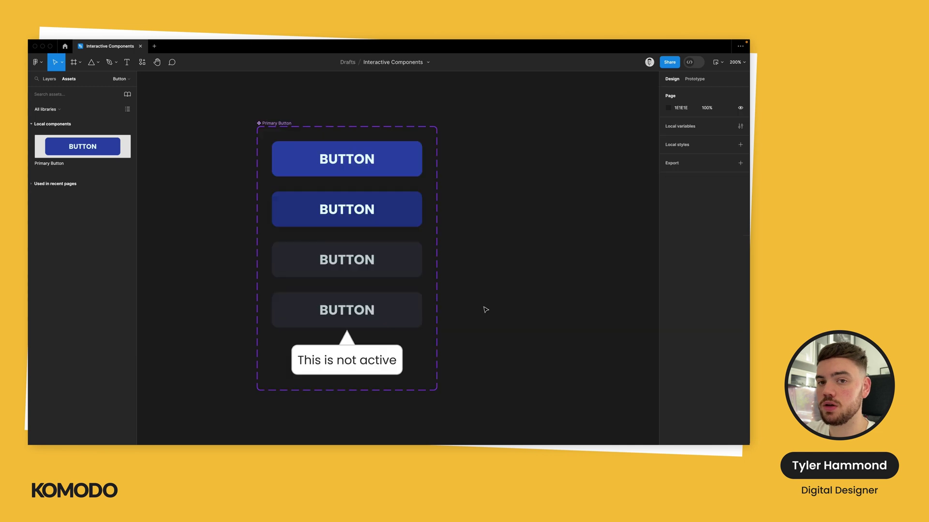
Connect the Inactive variant to Inactive Hover with a While hovering interaction using Smart animate, Ease out and 200 ms.
{"action": "left_click", "coordinate": [383, 265]}
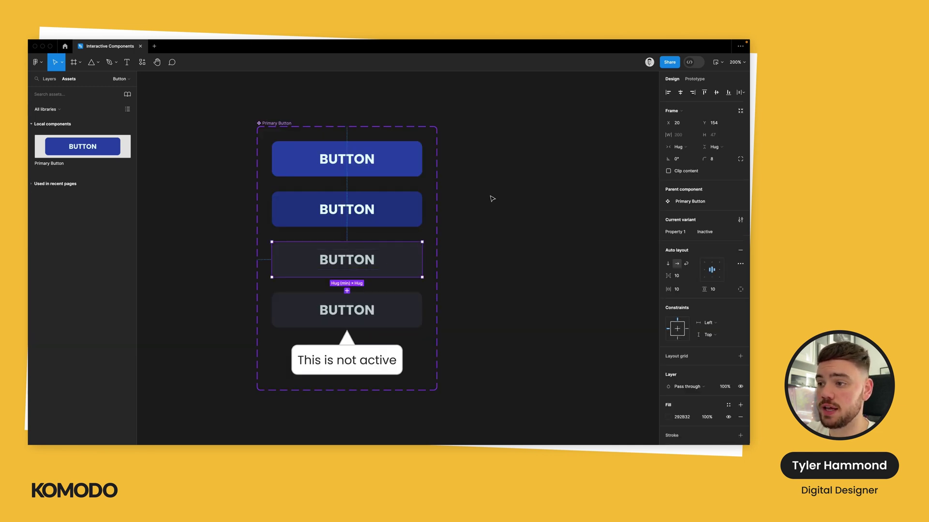
{"action": "left_click", "coordinate": [689, 77]}
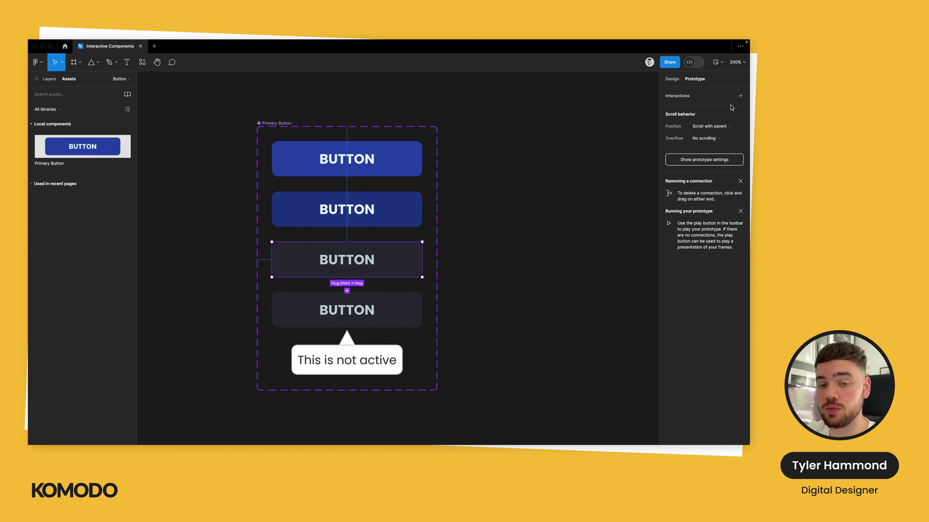
{"action": "left_click", "coordinate": [347, 279]}
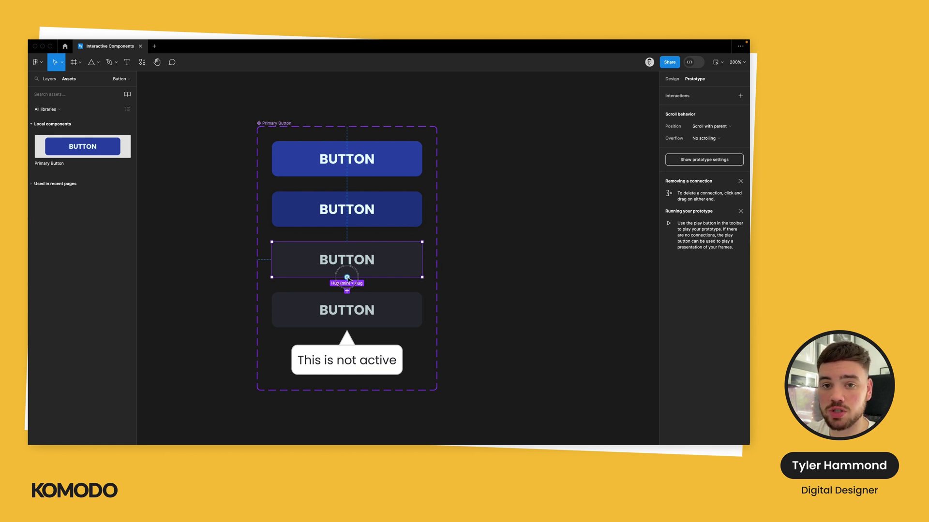
{"action": "left_click_drag", "start_coordinate": [347, 279], "coordinate": [407, 311]}
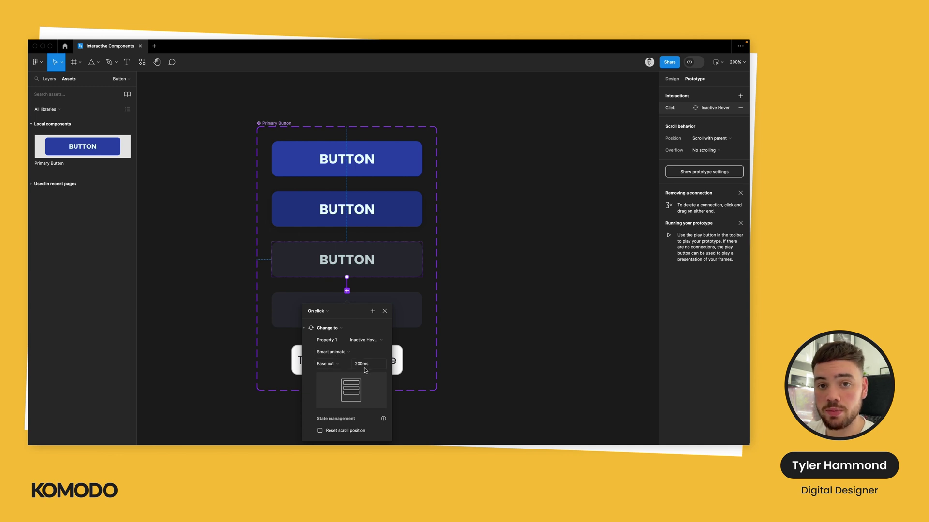
{"action": "left_click", "coordinate": [327, 312]}
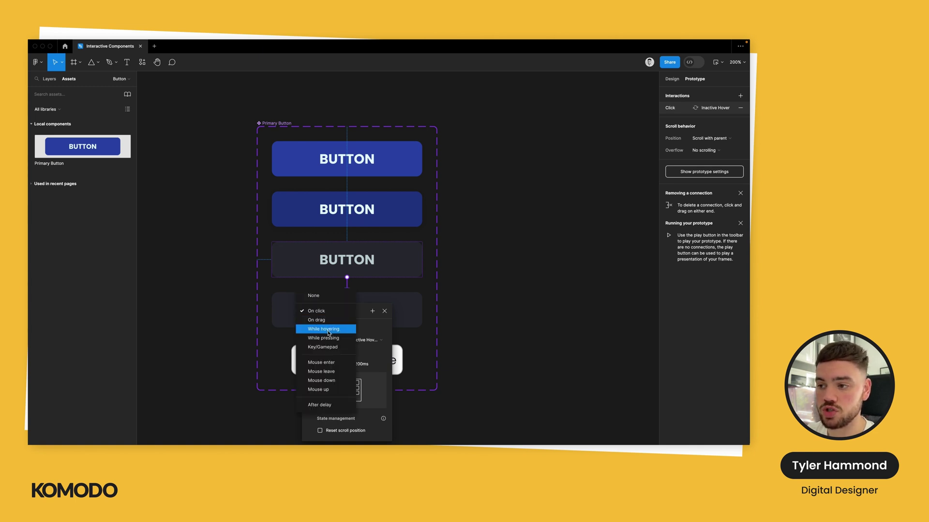
{"action": "left_click", "coordinate": [327, 330]}
{"action": "left_click", "coordinate": [507, 326]}
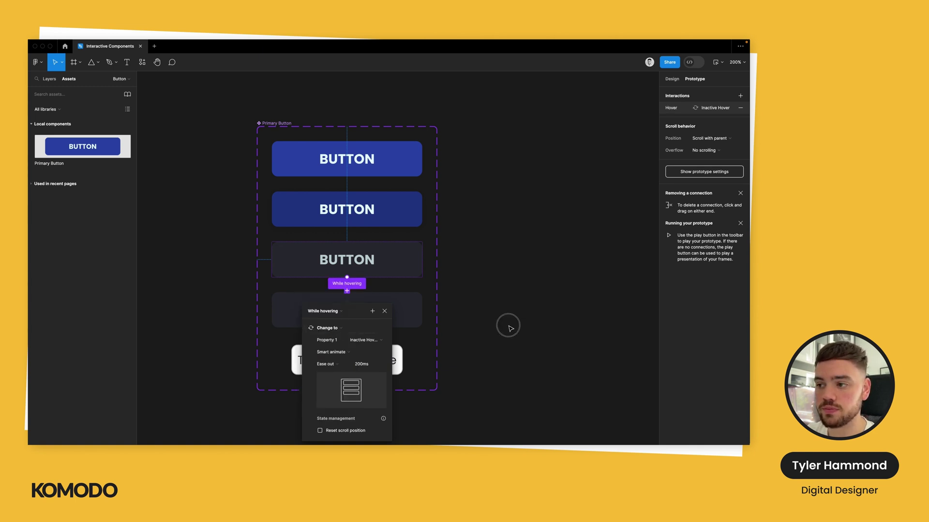
{"action": "left_click_drag", "start_coordinate": [510, 325], "coordinate": [463, 353]}
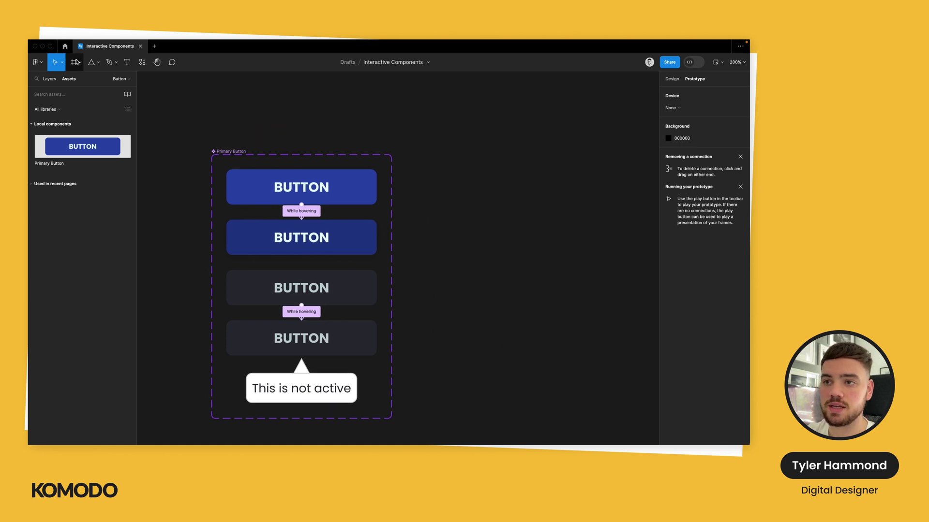
Draw a test frame about 324 × 205 beside the Primary Button component set and centre a Primary Button instance in it.
{"action": "left_click", "coordinate": [75, 62]}
{"action": "left_click_drag", "start_coordinate": [433, 168], "coordinate": [634, 323]}
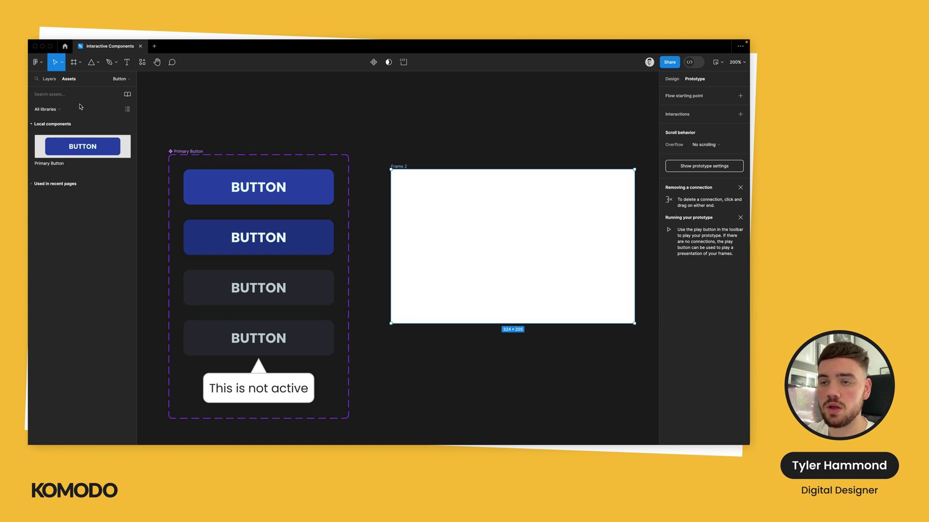
{"action": "left_click_drag", "start_coordinate": [80, 151], "coordinate": [528, 242]}
{"action": "left_click", "coordinate": [674, 79]}
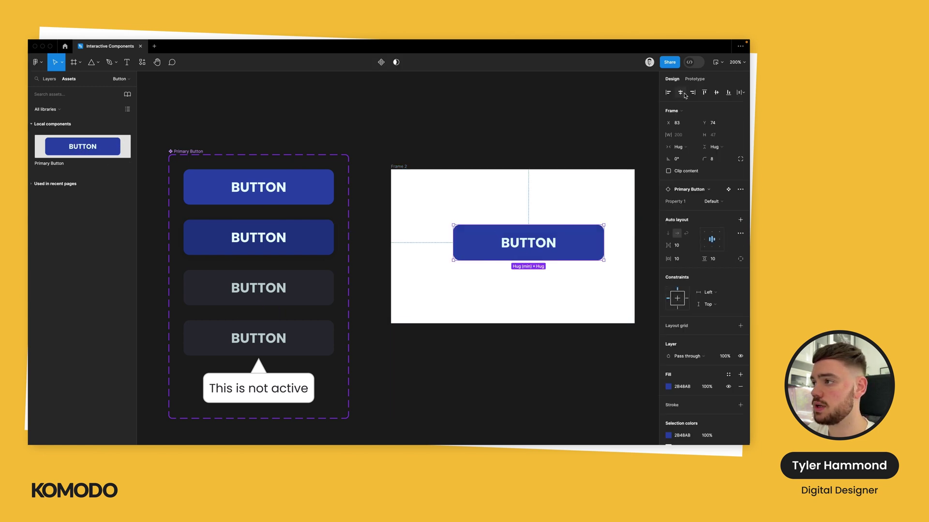
{"action": "left_click", "coordinate": [680, 92]}
{"action": "left_click", "coordinate": [717, 91]}
Switch the button instance in the test frame to the Inactive variant.
{"action": "left_click", "coordinate": [719, 201]}
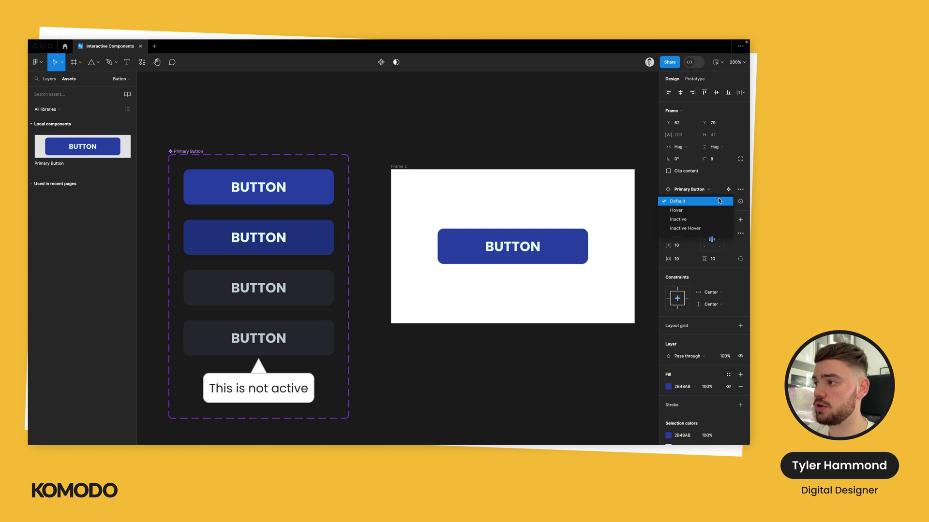
{"action": "left_click", "coordinate": [682, 220]}
{"action": "left_click", "coordinate": [474, 149]}
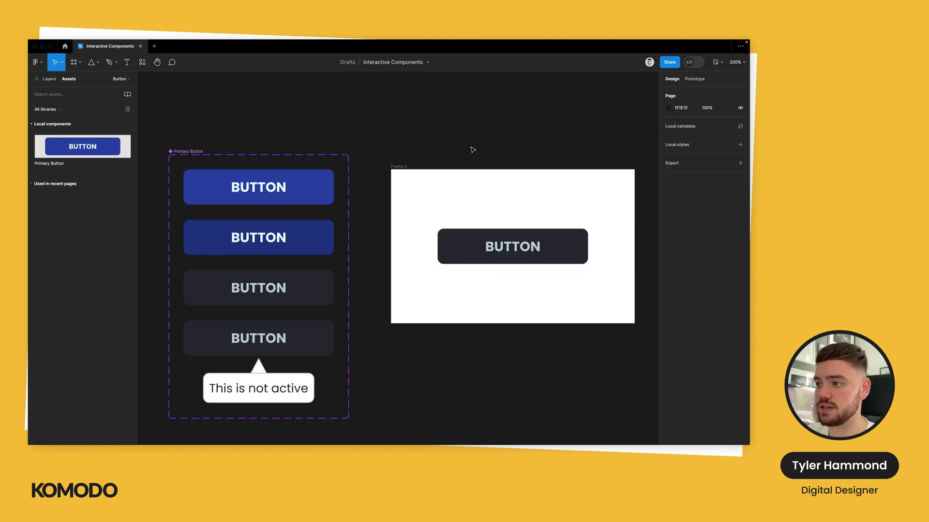
Preview the test frame as a prototype and check the inactive button's hover interaction.
{"action": "left_click", "coordinate": [398, 167]}
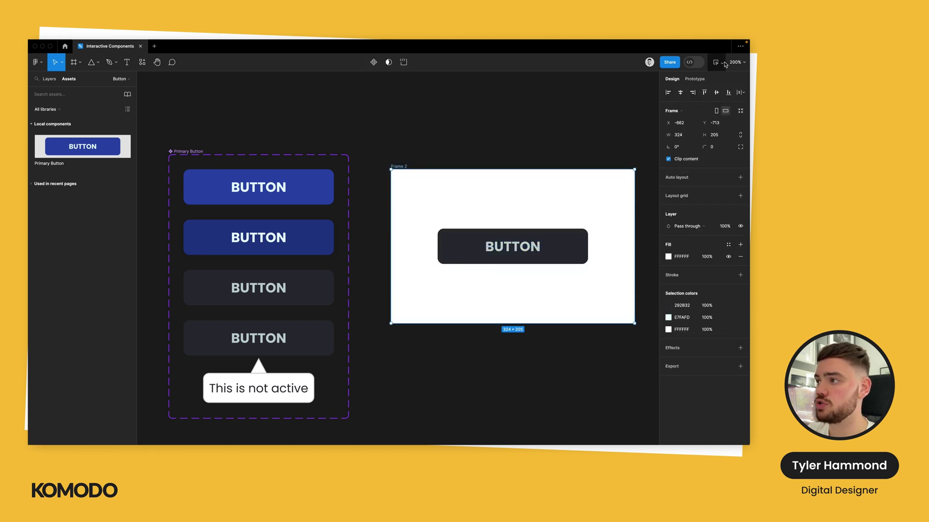
{"action": "key", "text": "shift+space"}
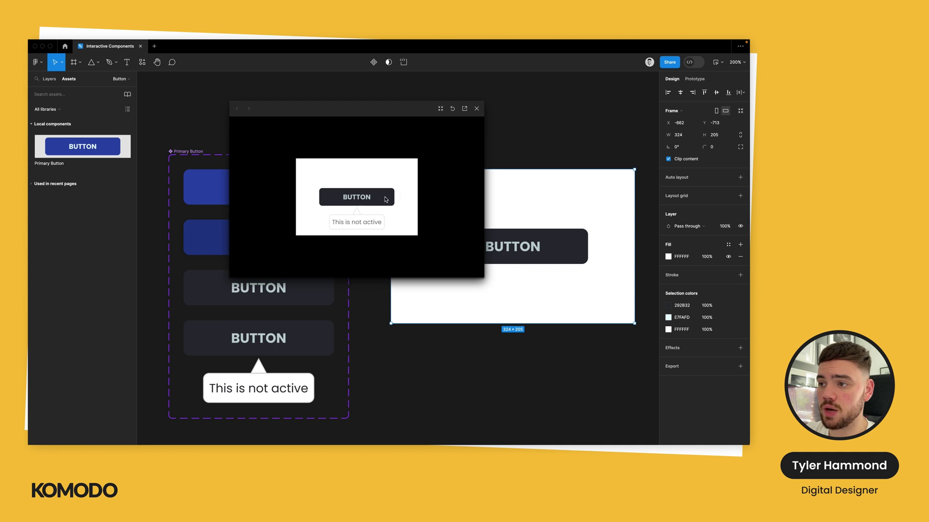
{"action": "mouse_move", "coordinate": [358, 195]}
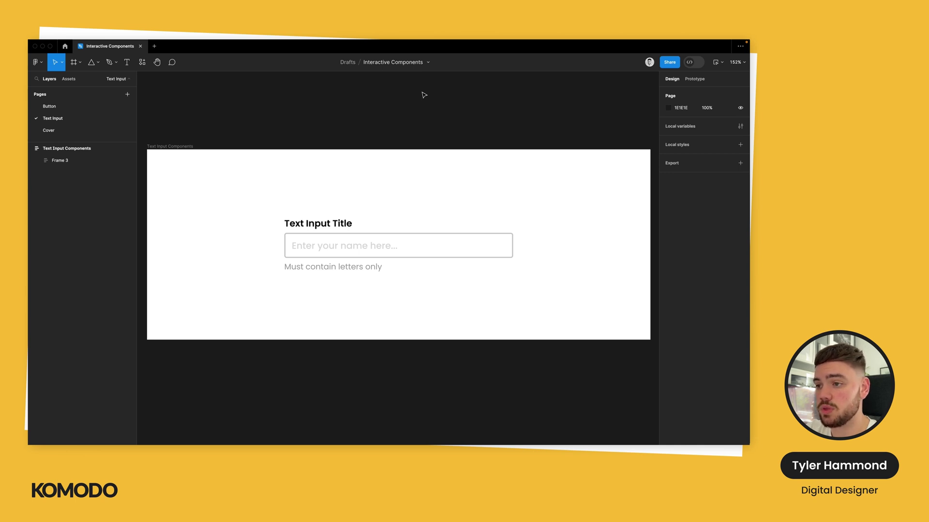
On the Text Input page, turn the text input group into a component, add a second variant, and select the component set.
{"action": "left_click", "coordinate": [441, 234]}
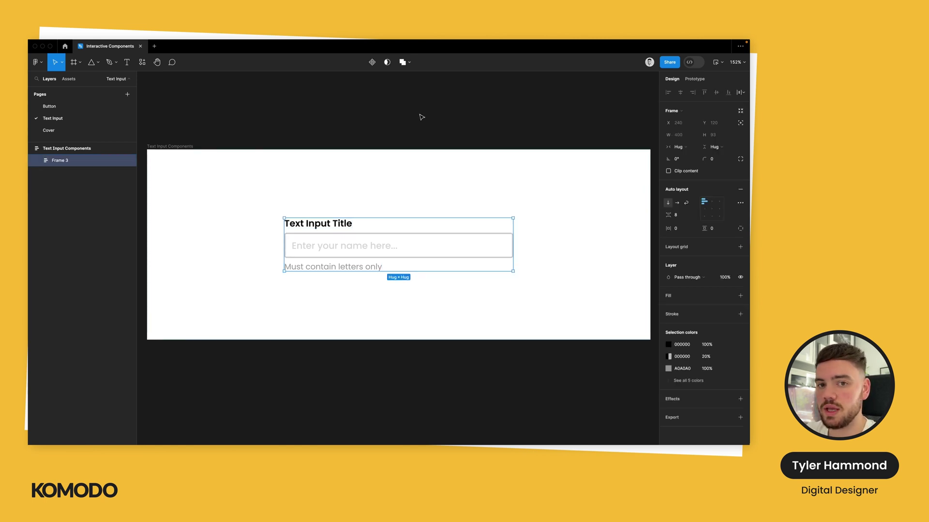
{"action": "left_click", "coordinate": [372, 63]}
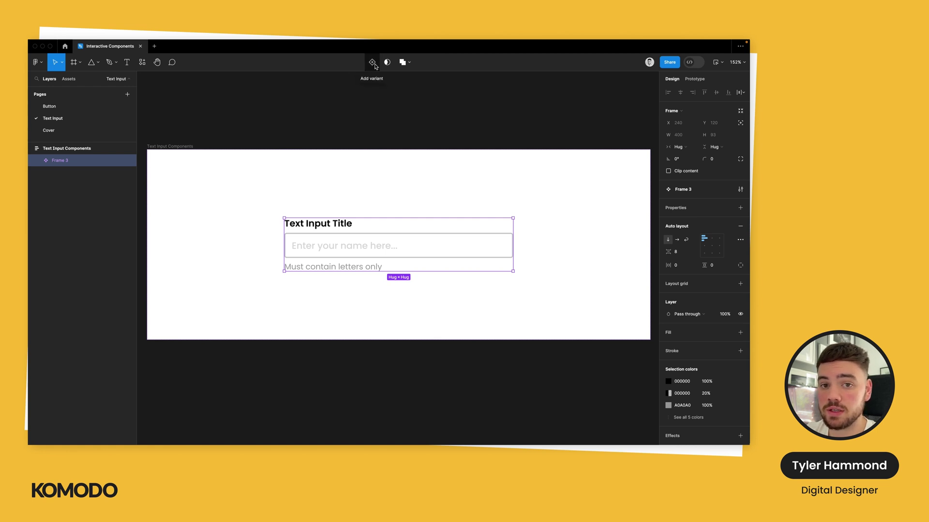
{"action": "left_click", "coordinate": [373, 62]}
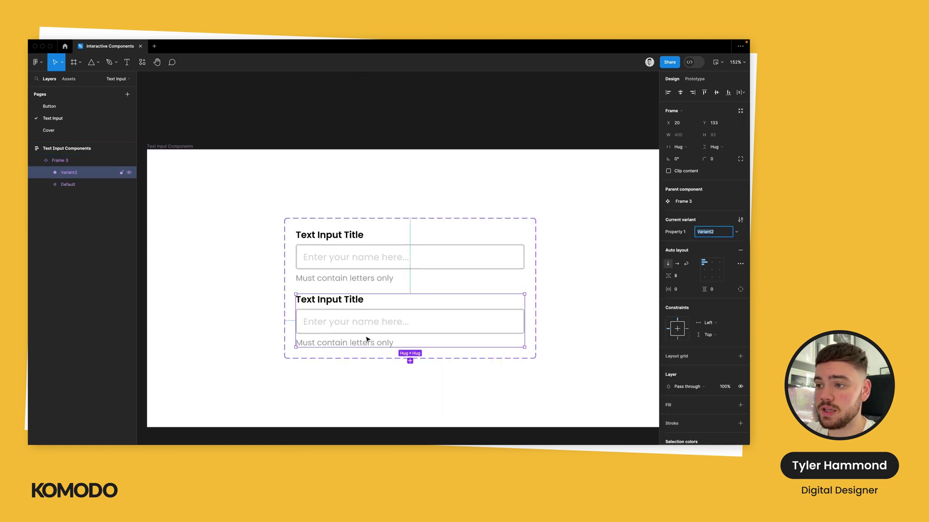
{"action": "left_click", "coordinate": [369, 170]}
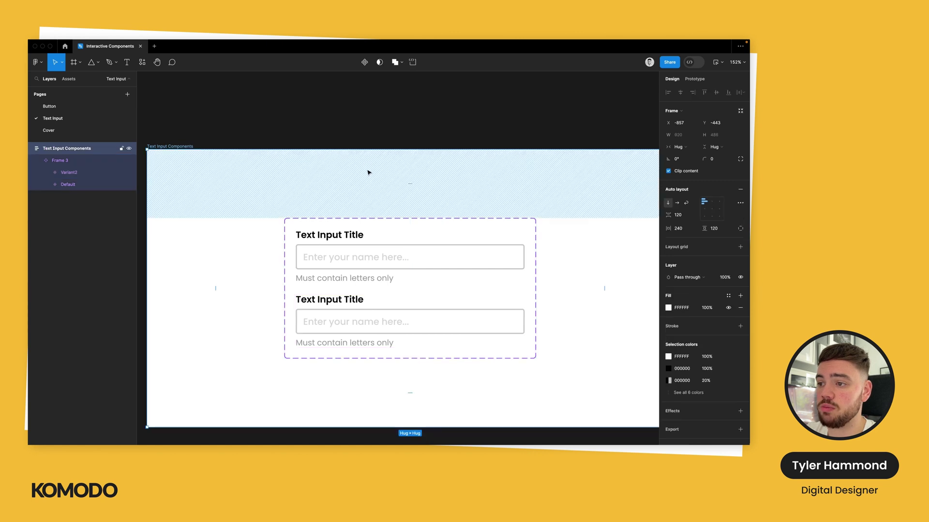
{"action": "left_click", "coordinate": [387, 289]}
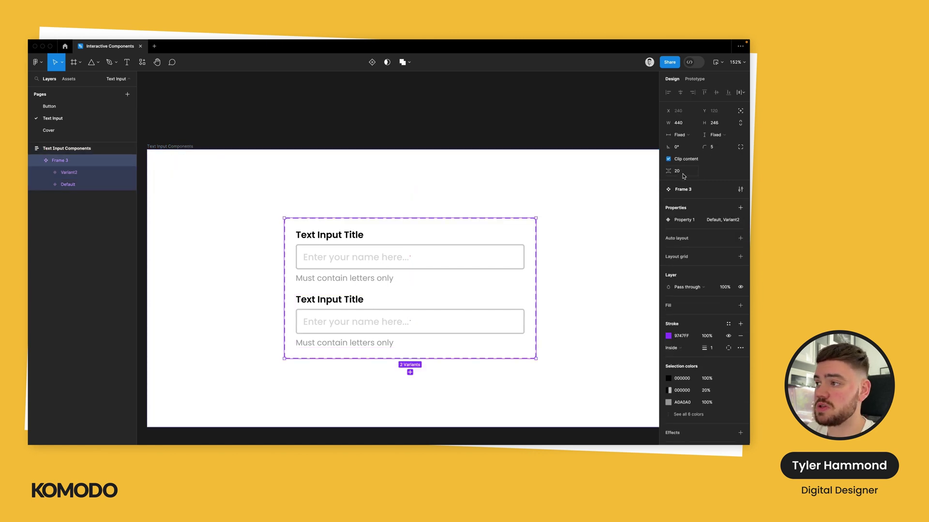
{"action": "mouse_move", "coordinate": [668, 172]}
{"action": "left_mouse_down"}
{"action": "mouse_move", "coordinate": [677, 176]}
{"action": "mouse_move", "coordinate": [665, 180]}
{"action": "left_mouse_up"}
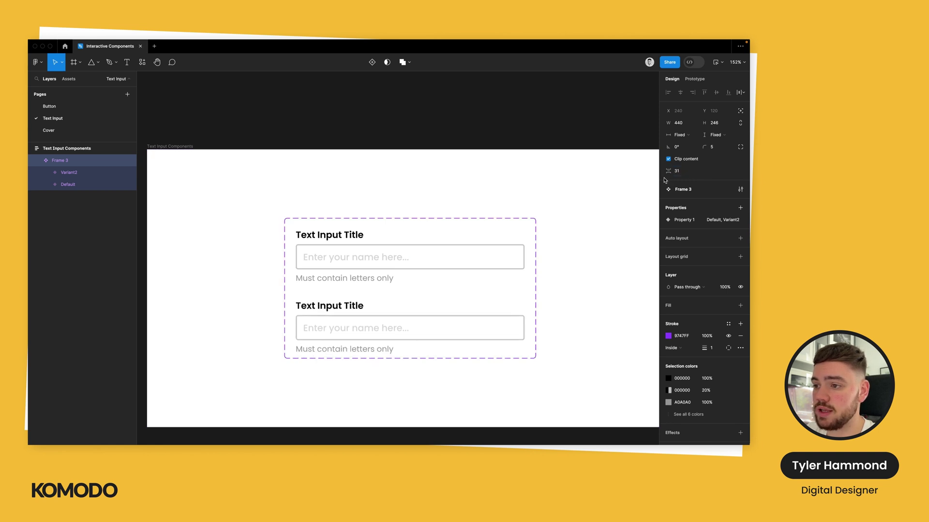
{"action": "key", "text": "super+space"}
{"action": "key", "text": "Escape"}
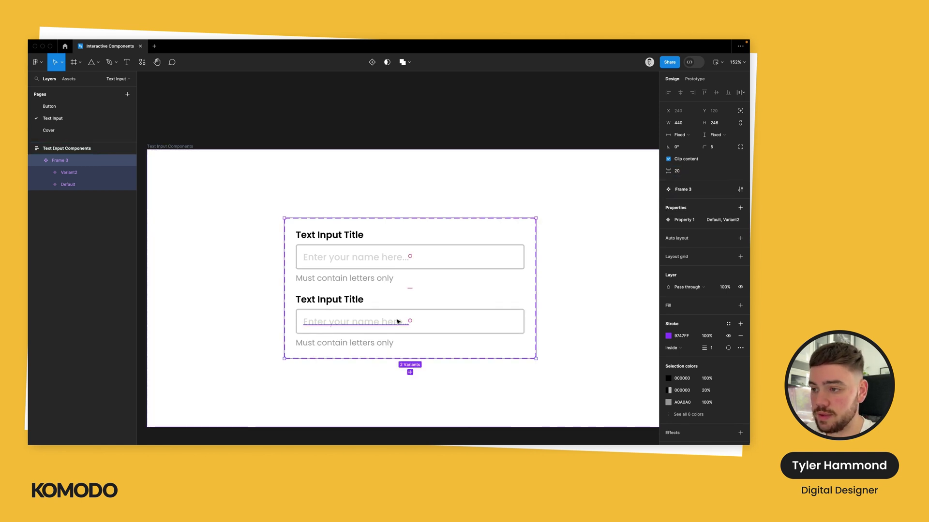
Set the spacing between the two text input variants to 80 and extend the component set's height to about 614.
{"action": "left_click_drag", "start_coordinate": [411, 288], "coordinate": [414, 307]}
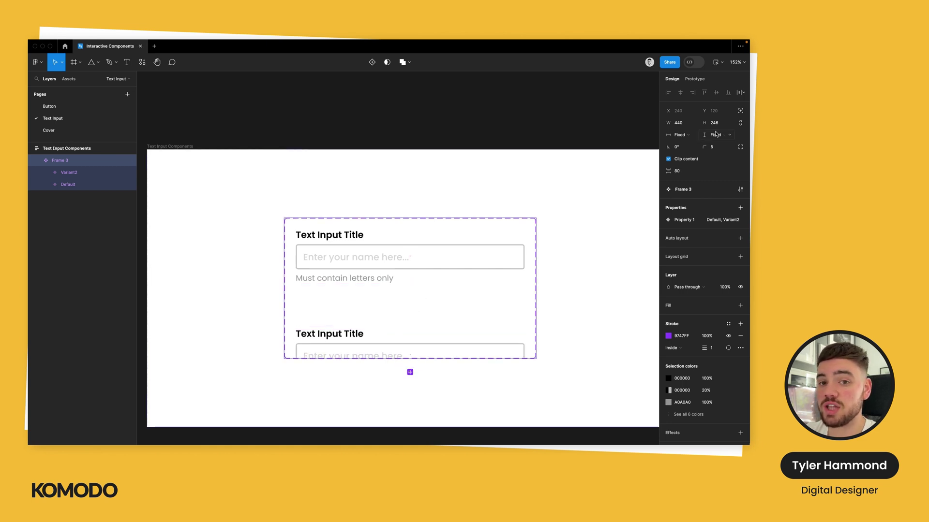
{"action": "left_click_drag", "start_coordinate": [702, 122], "coordinate": [562, 153]}
{"action": "scroll", "coordinate": [484, 217], "scroll_direction": "down", "scroll_amount": 3}
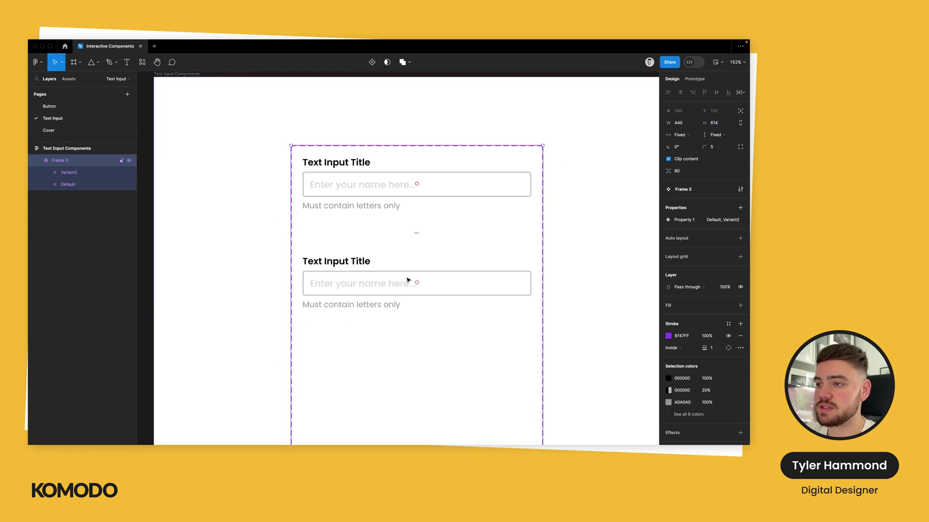
Set the stroke opacity of the second variant's input box to 40%.
{"action": "left_click", "coordinate": [407, 279]}
{"action": "left_click", "coordinate": [337, 286]}
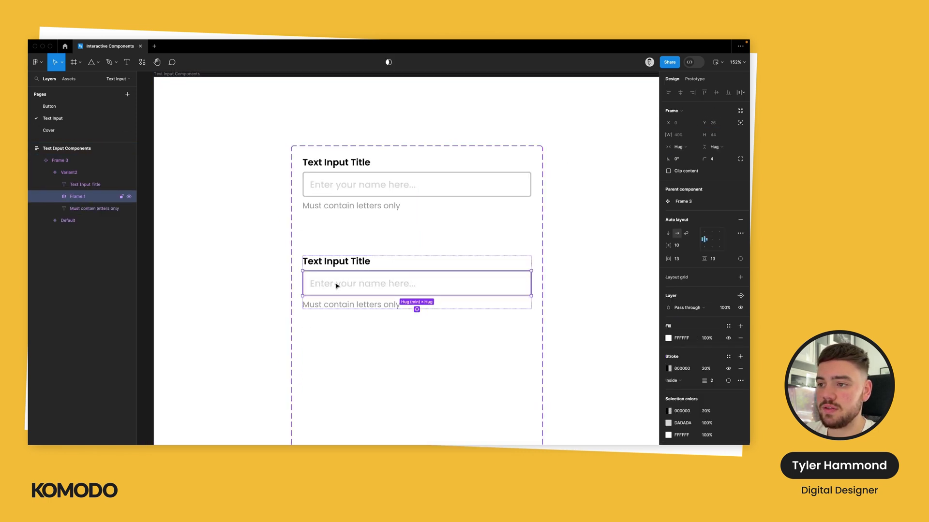
{"action": "left_click", "coordinate": [704, 370]}
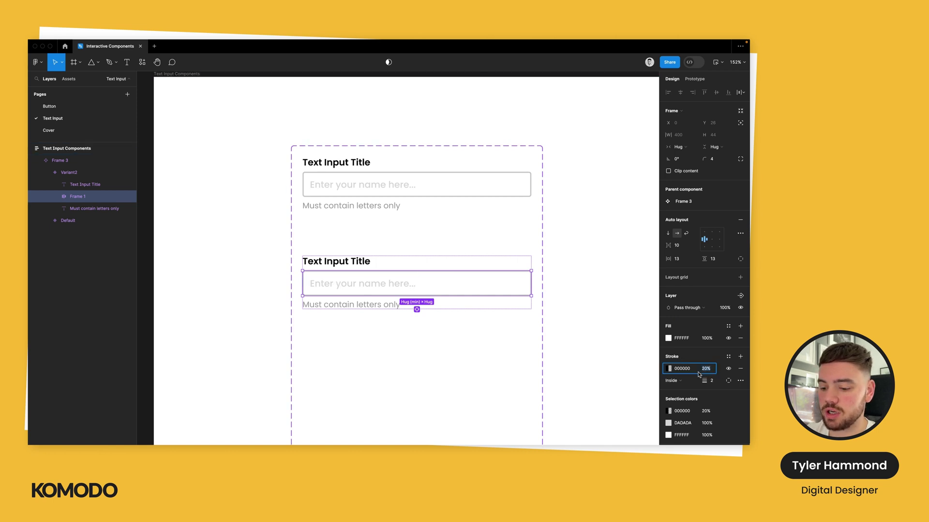
{"action": "type", "text": "40"}
{"action": "key", "text": "Return"}
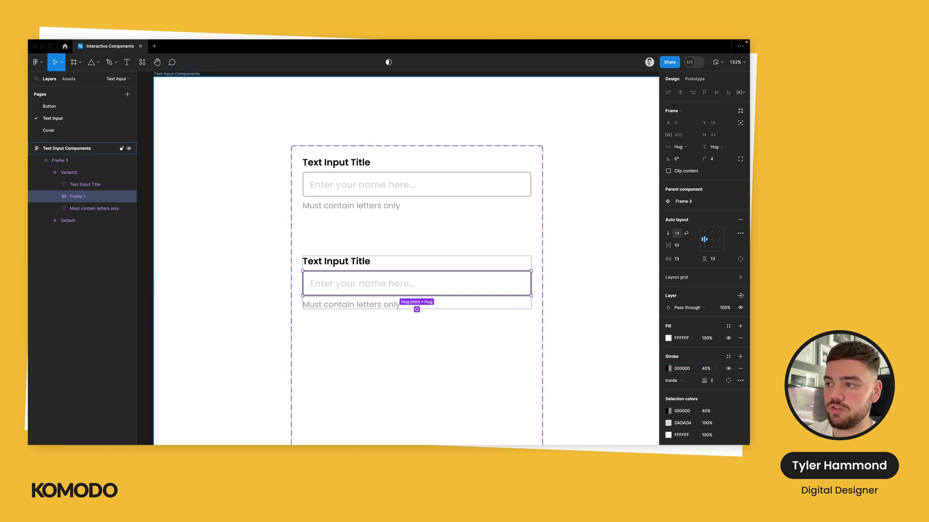
{"action": "left_click", "coordinate": [571, 241]}
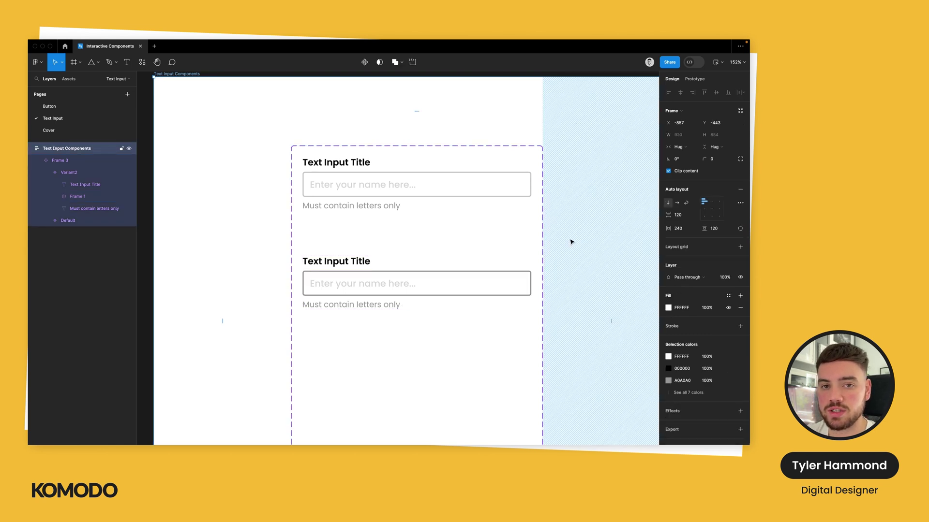
Rename the first text input variant Resting and the second one Hover.
{"action": "scroll", "coordinate": [395, 138], "scroll_direction": "down", "scroll_amount": 2}
{"action": "left_click", "coordinate": [394, 135]}
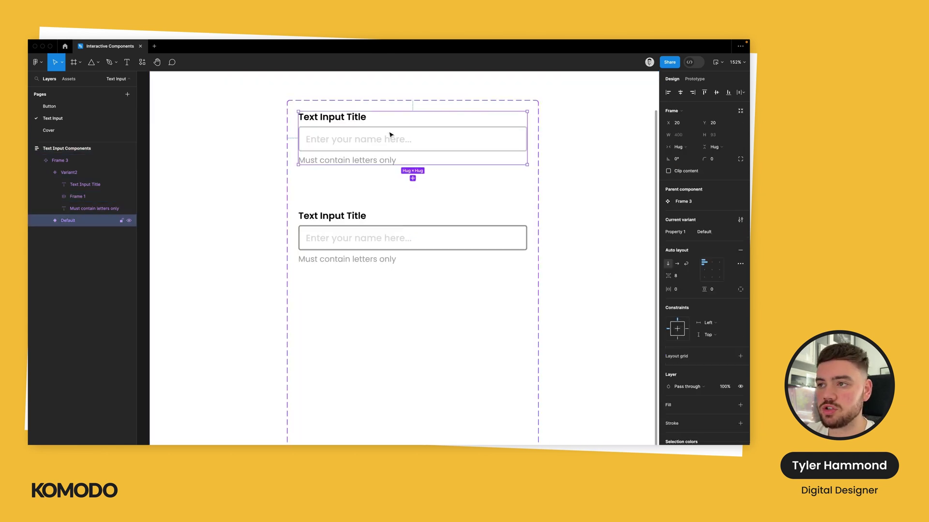
{"action": "left_click", "coordinate": [708, 233]}
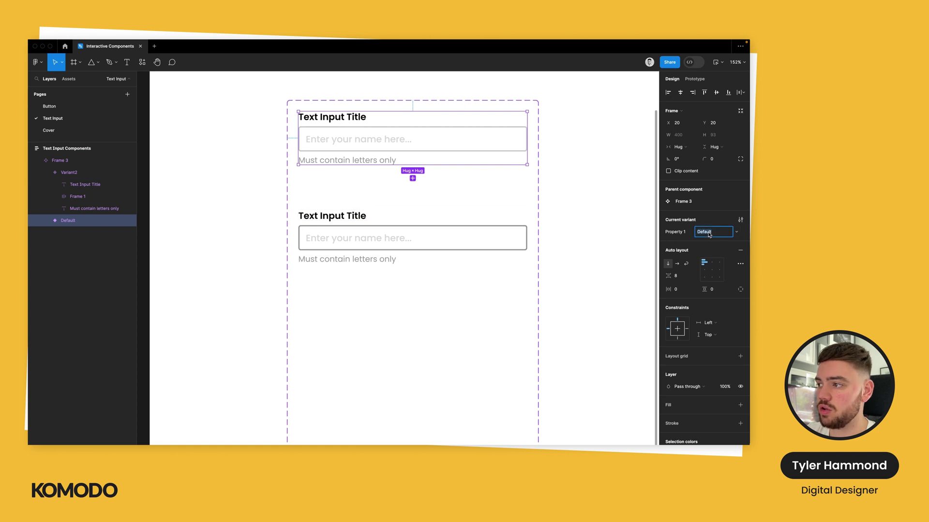
{"action": "type", "text": "Resting"}
{"action": "key", "text": "Return"}
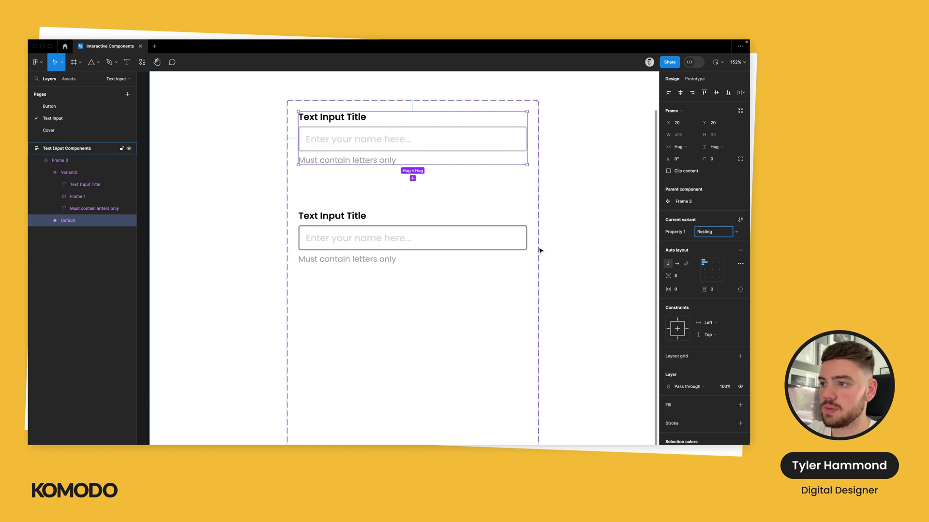
{"action": "left_click", "coordinate": [525, 247]}
{"action": "left_click", "coordinate": [720, 237]}
{"action": "type", "text": "Hover"}
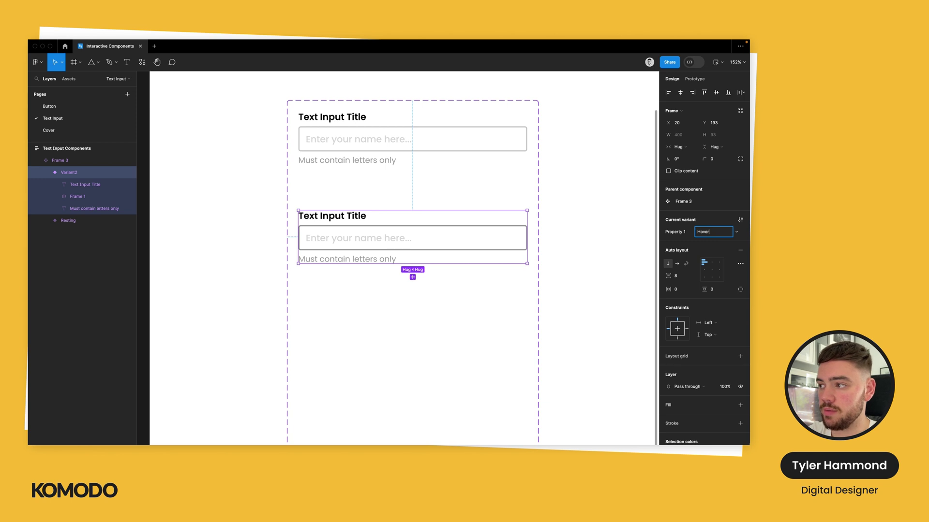
{"action": "key", "text": "Return"}
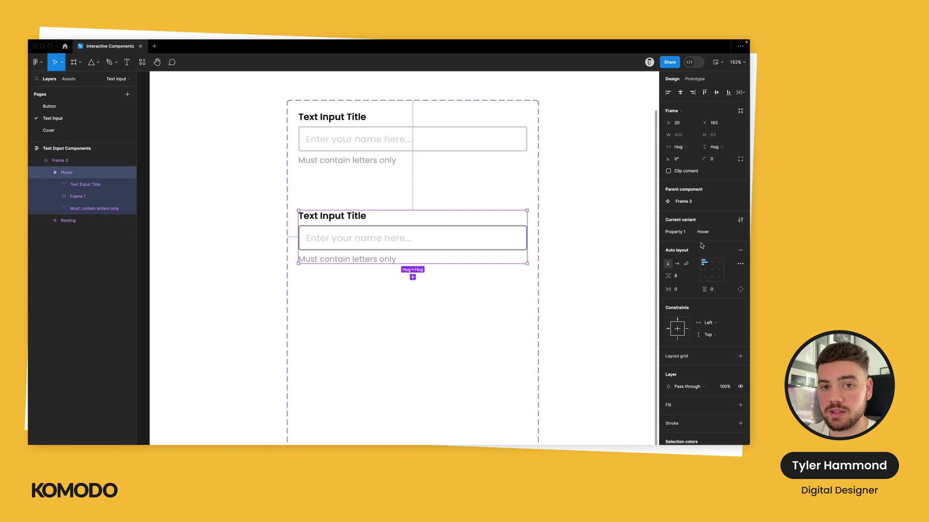
Add a third text input variant below Hover and name it Selected.
{"action": "left_click", "coordinate": [413, 279]}
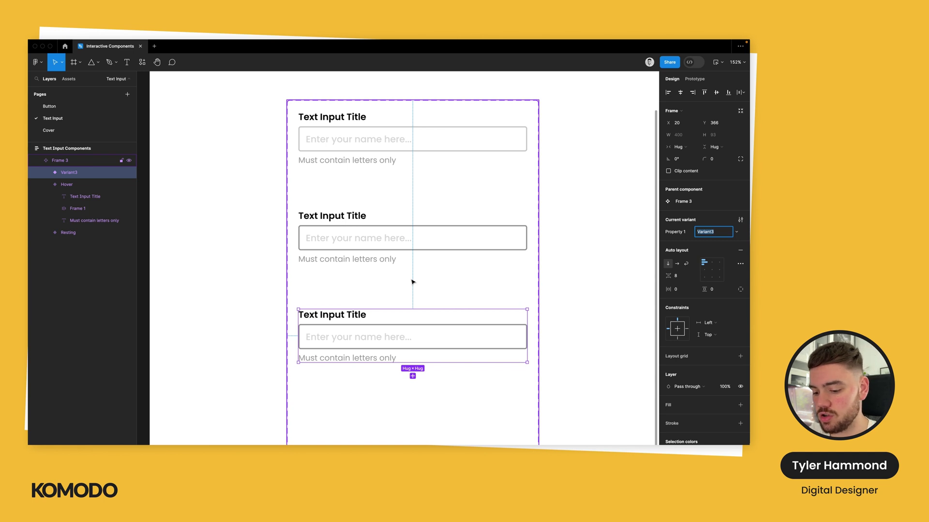
{"action": "type", "text": "Selected"}
{"action": "key", "text": "Return"}
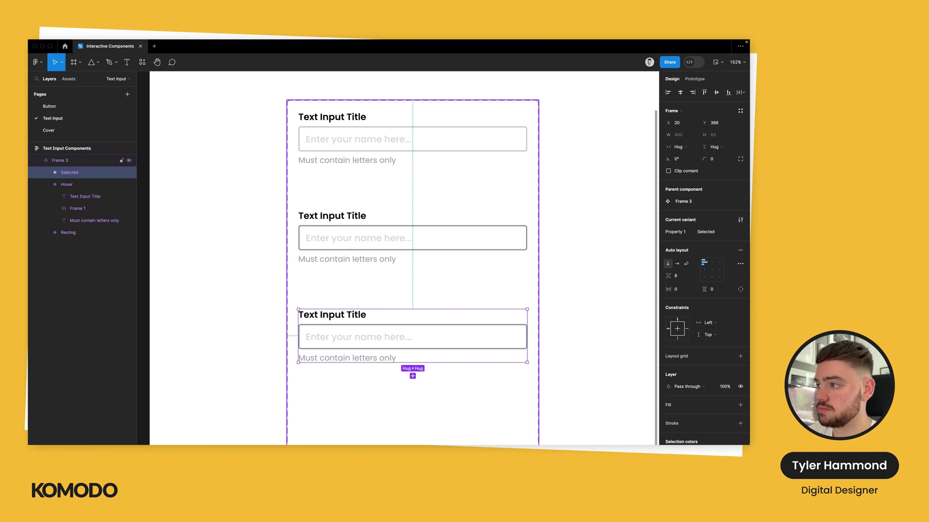
{"action": "key", "text": "Escape"}
{"action": "scroll", "coordinate": [466, 274], "scroll_direction": "down", "scroll_amount": 2}
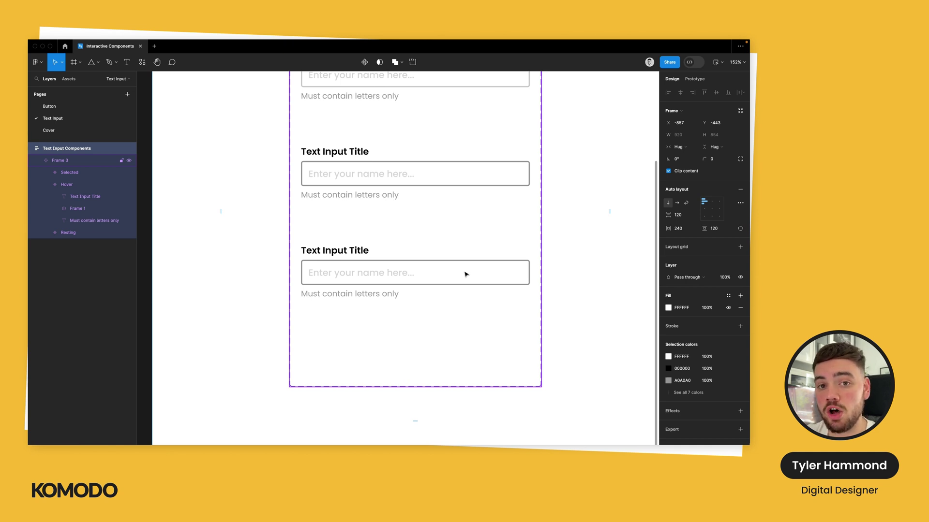
On the Button page, create a colour variable named Blue from the fill of the Default button variant.
{"action": "left_click", "coordinate": [75, 106]}
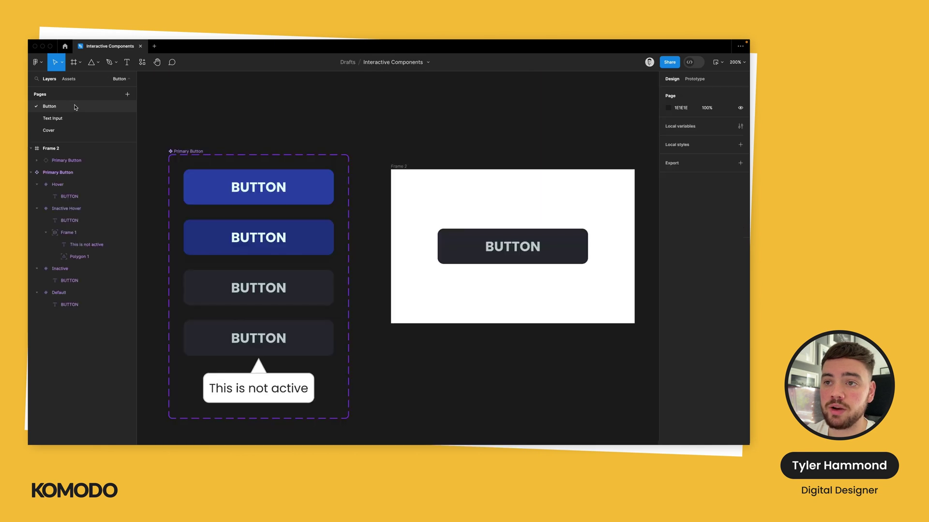
{"action": "left_click", "coordinate": [206, 192]}
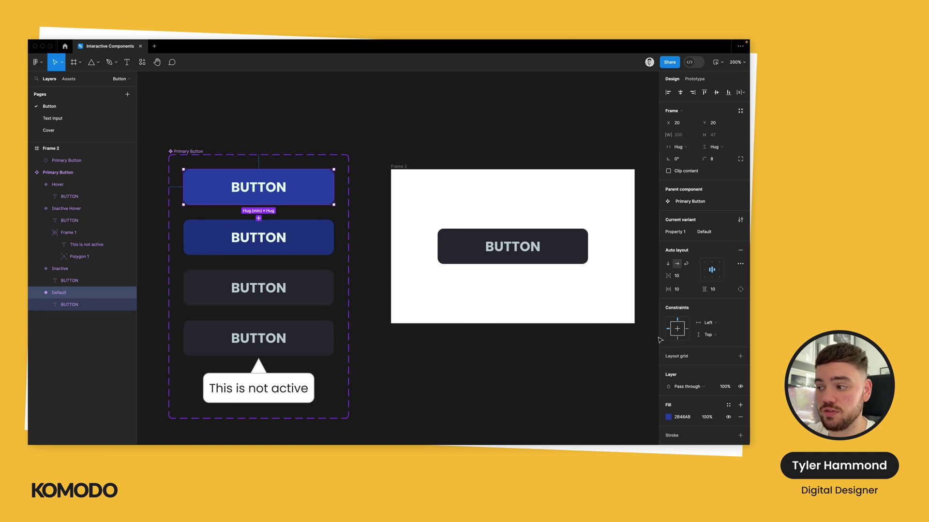
{"action": "scroll", "coordinate": [658, 341], "scroll_direction": "up", "scroll_amount": 1}
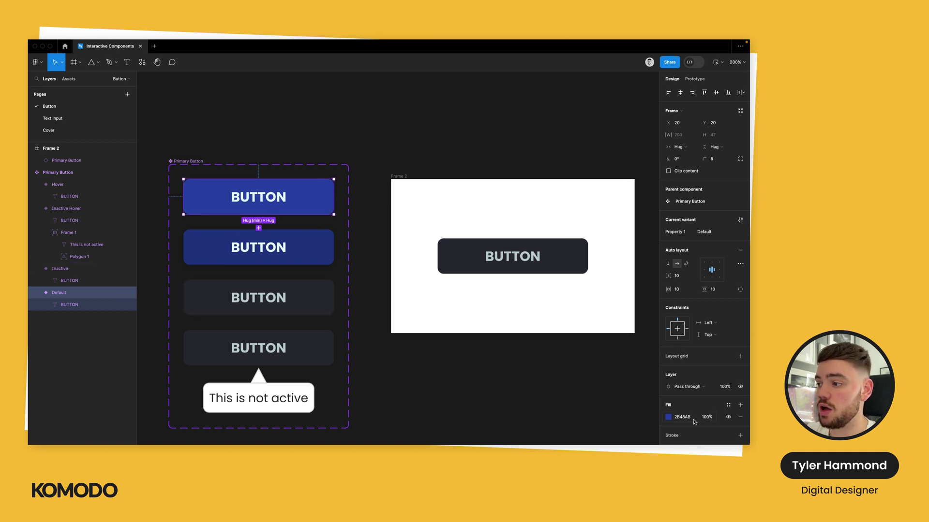
{"action": "left_click", "coordinate": [669, 417]}
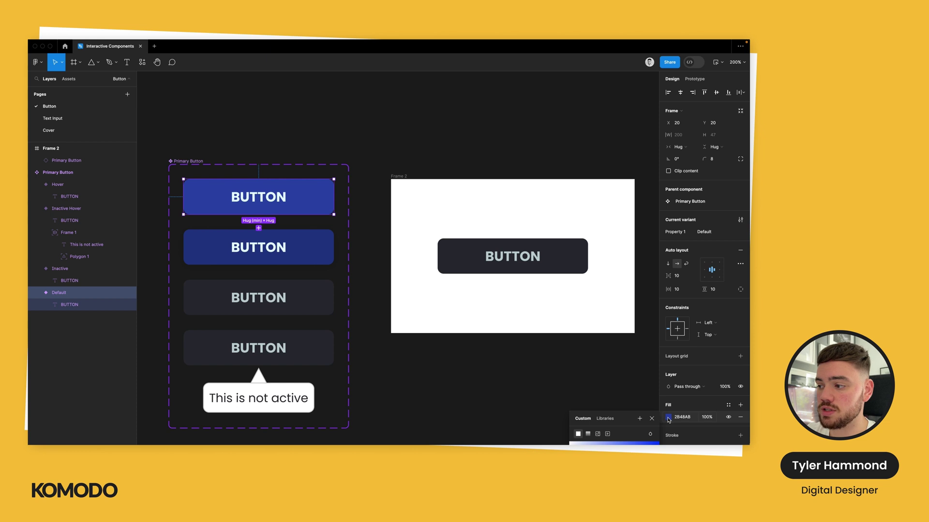
{"action": "left_click", "coordinate": [639, 419]}
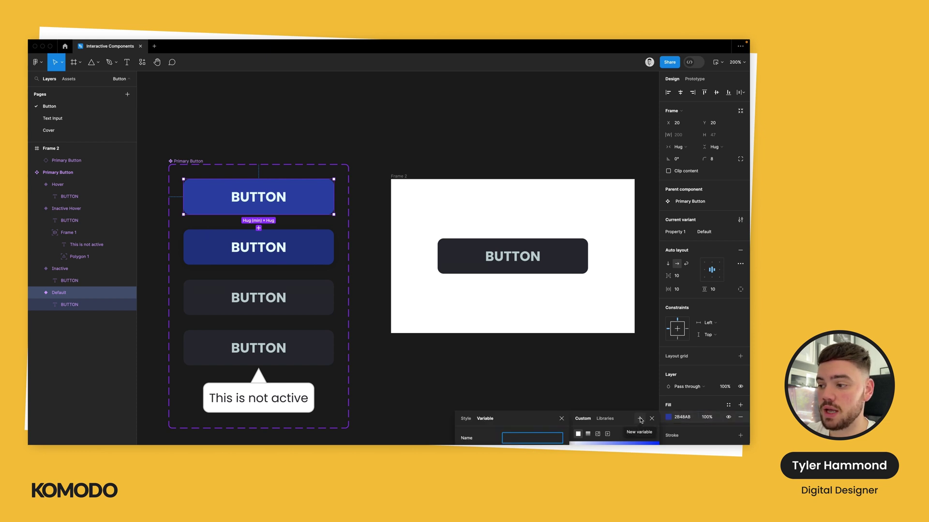
{"action": "type", "text": "Blue"}
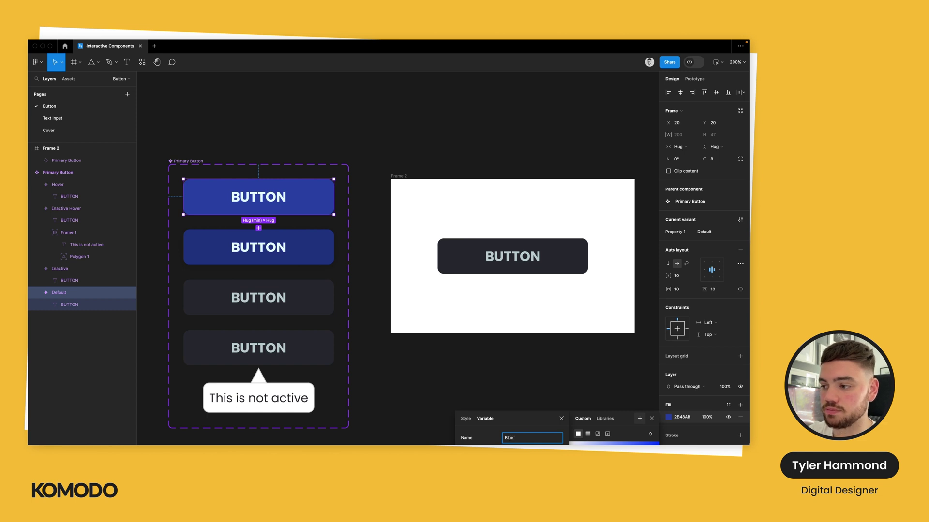
{"action": "key", "text": "Escape"}
{"action": "key", "text": "Return"}
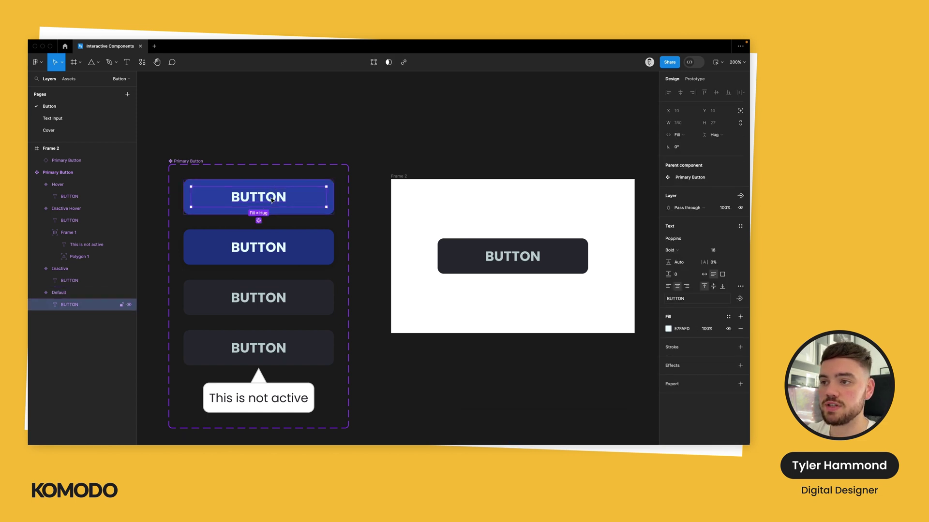
Create a colour variable named Light Blue from the text fill of the Default button variant's label.
{"action": "left_click", "coordinate": [668, 329]}
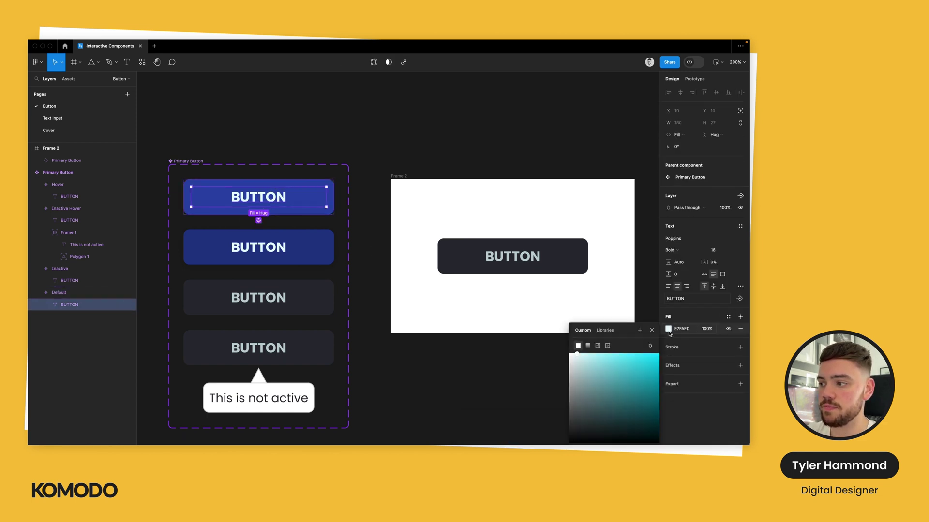
{"action": "left_click", "coordinate": [639, 333]}
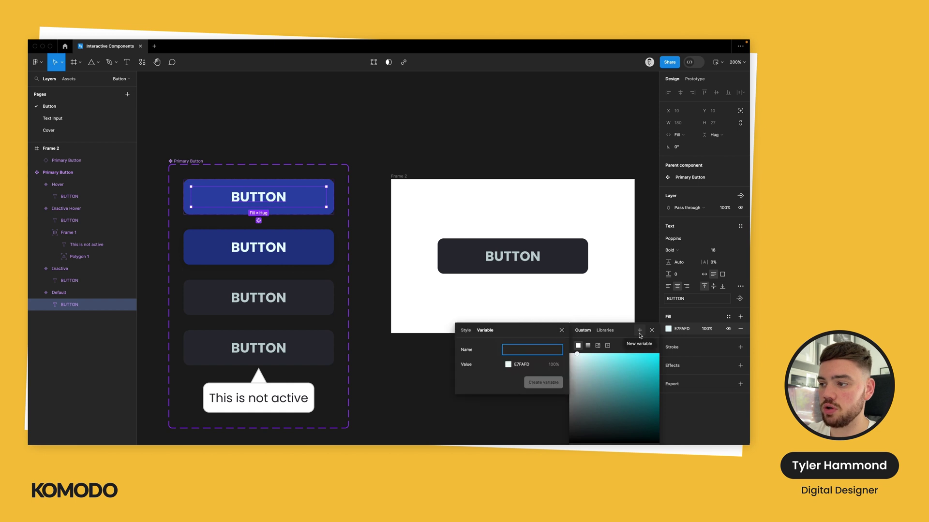
{"action": "type", "text": "Light Bl"}
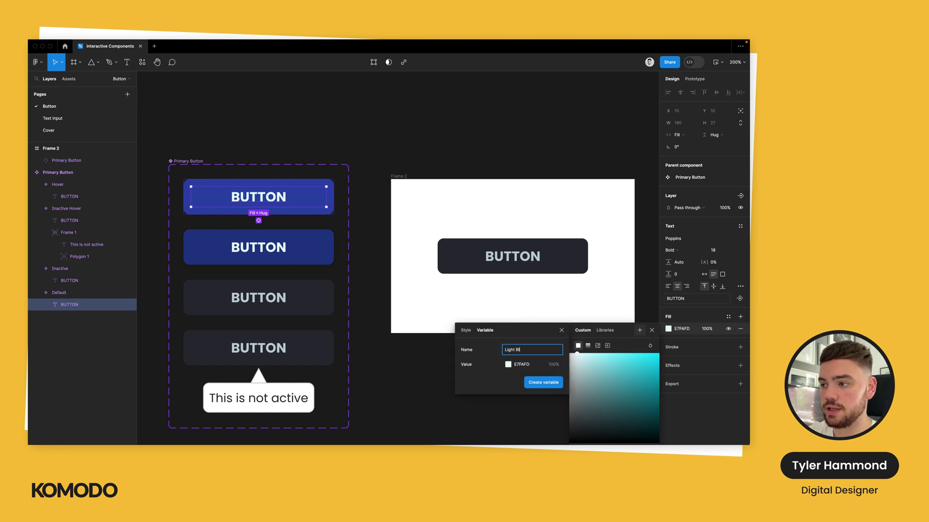
{"action": "type", "text": "ue"}
{"action": "left_click", "coordinate": [539, 385]}
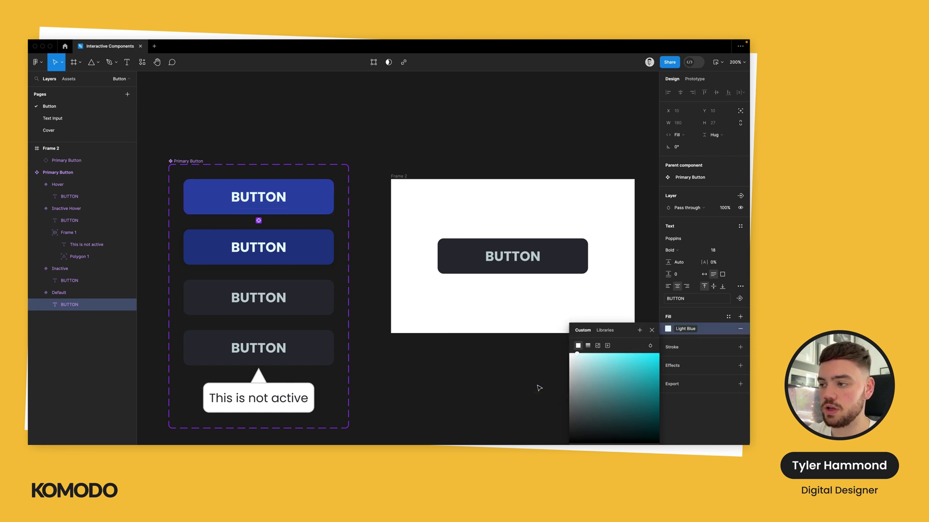
{"action": "left_click", "coordinate": [540, 388]}
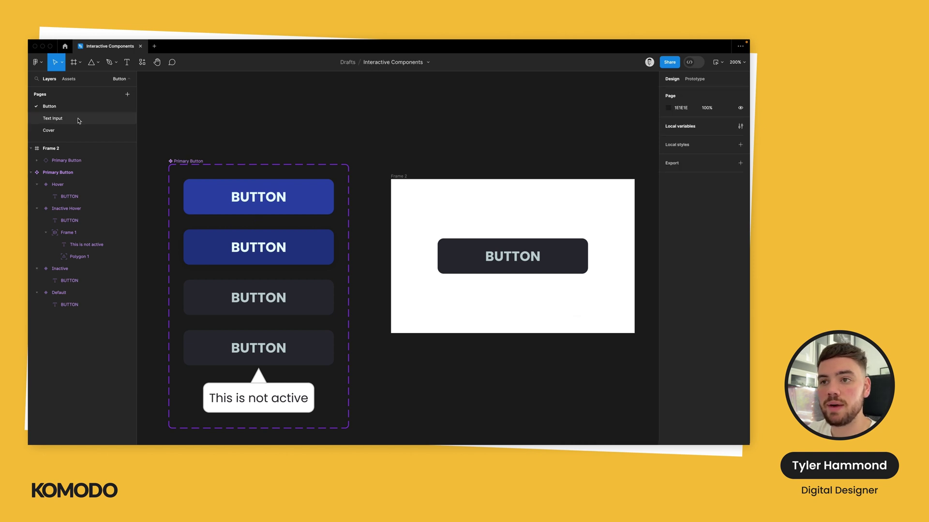
On the Text Input page, apply the Blue variable to the stroke of the Selected variant's input box.
{"action": "left_click", "coordinate": [79, 121]}
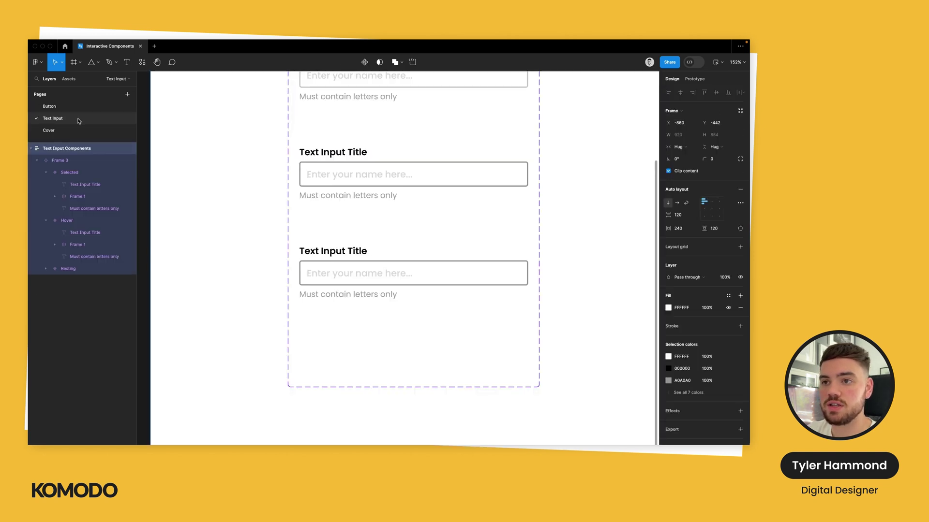
{"action": "left_click", "coordinate": [456, 273]}
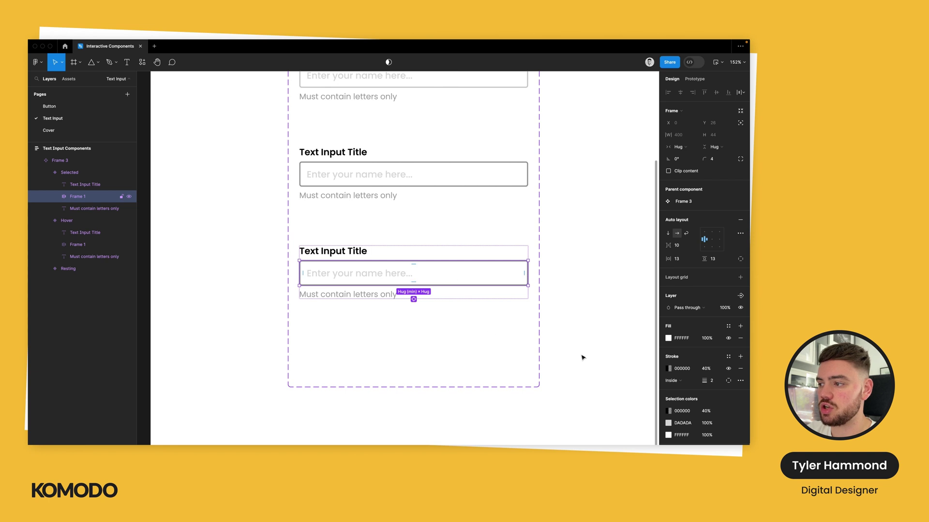
{"action": "left_click", "coordinate": [728, 358]}
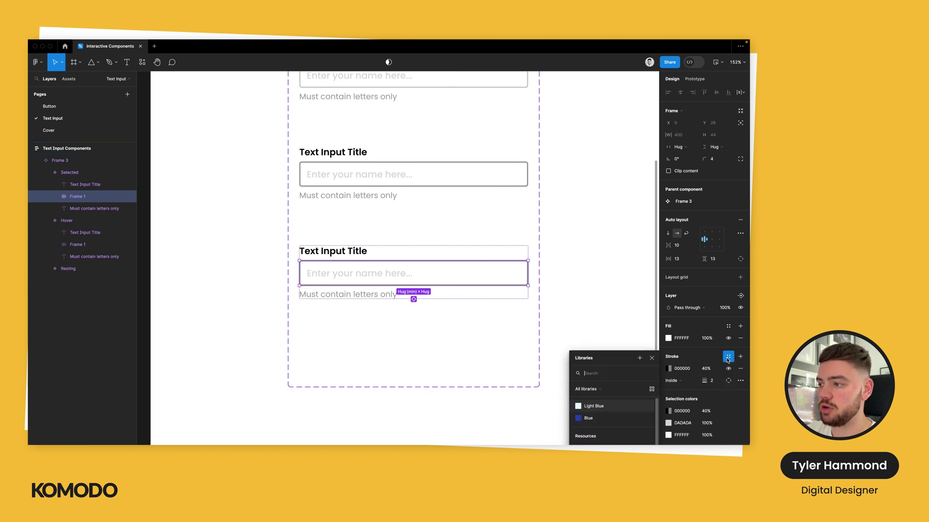
{"action": "left_click", "coordinate": [590, 419]}
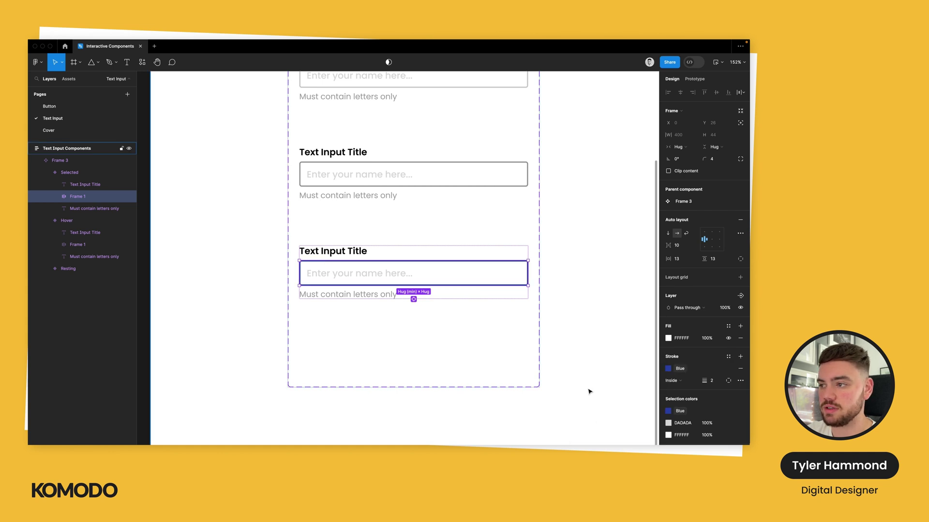
{"action": "left_click", "coordinate": [543, 271]}
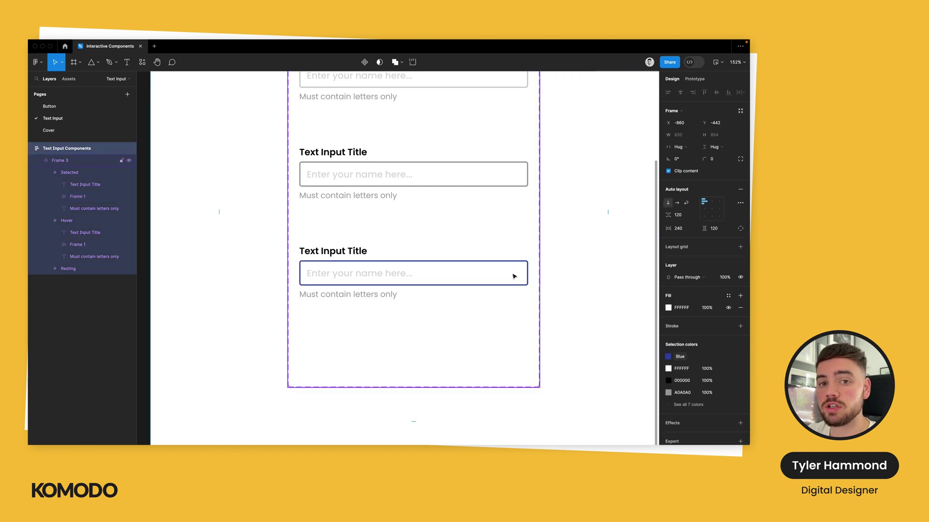
{"action": "left_click", "coordinate": [452, 277]}
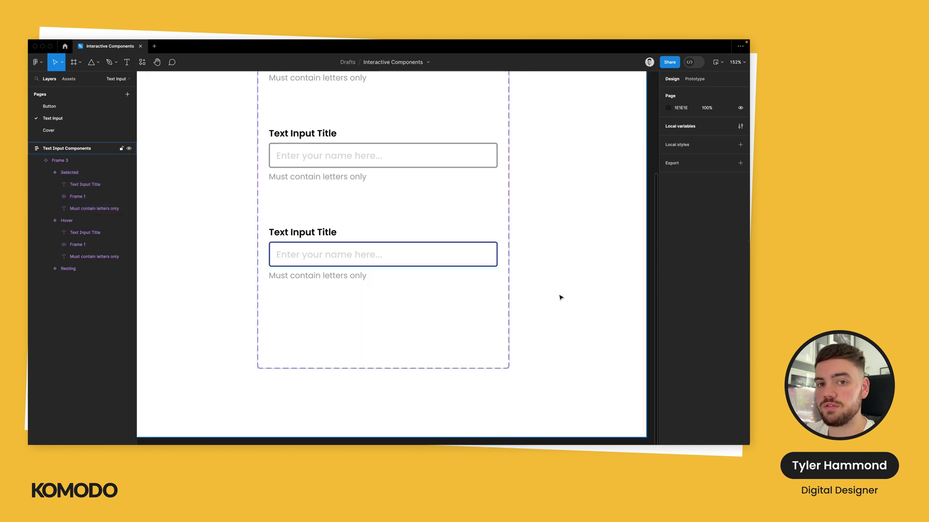
Add a fourth text input variant based on Hover and name it Error.
{"action": "scroll", "coordinate": [513, 295], "scroll_direction": "down", "scroll_amount": 1}
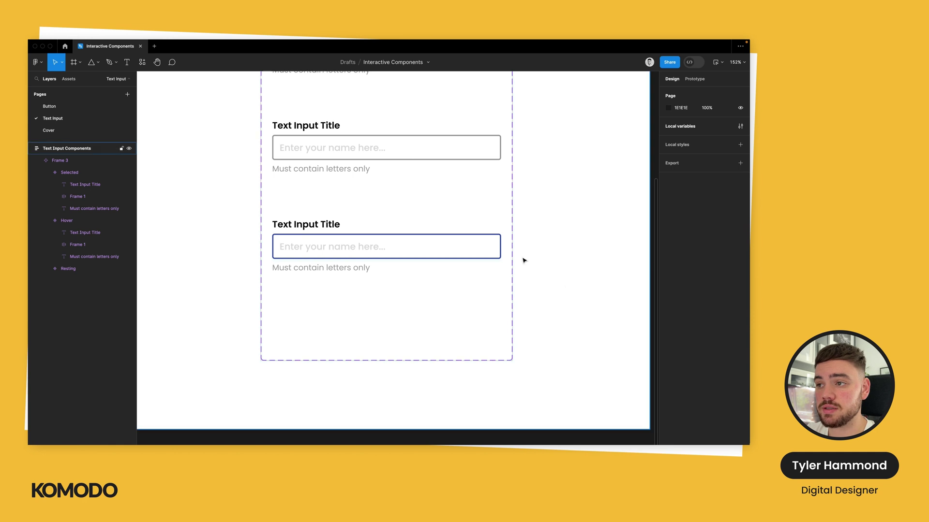
{"action": "left_click", "coordinate": [362, 153]}
{"action": "left_click", "coordinate": [351, 154]}
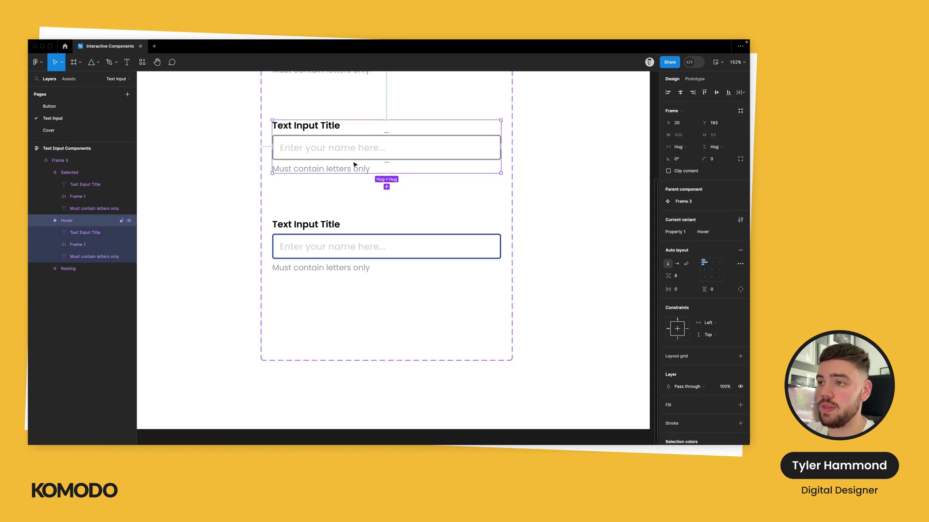
{"action": "left_click", "coordinate": [386, 187]}
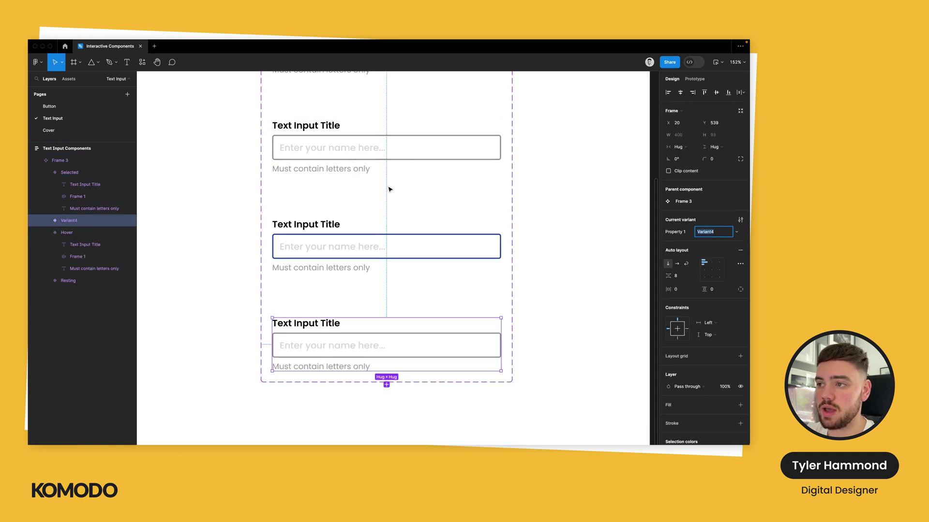
{"action": "type", "text": "Err"}
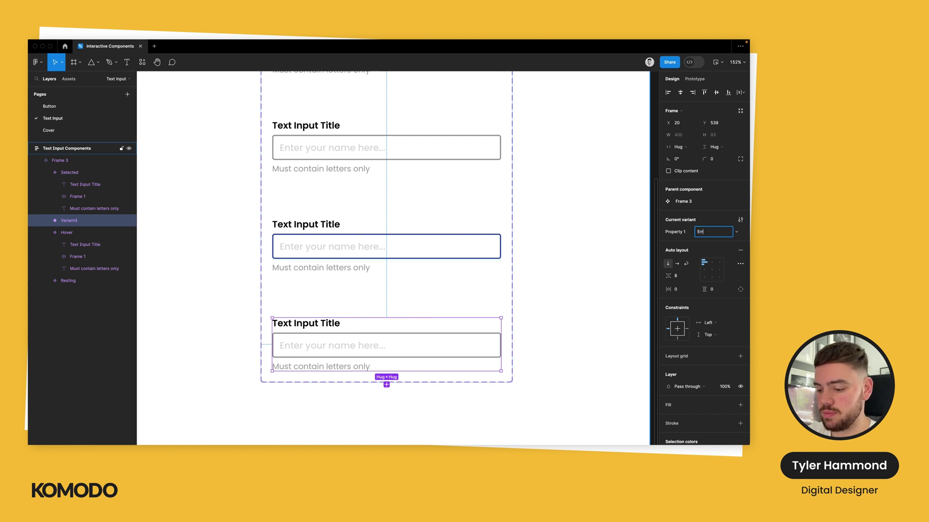
{"action": "type", "text": "or"}
{"action": "key", "text": "Return"}
Set the stroke of the Error variant's input box to dark red A51B1B at 100% opacity.
{"action": "scroll", "coordinate": [436, 290], "scroll_direction": "down", "scroll_amount": 2}
{"action": "left_click", "coordinate": [477, 306]}
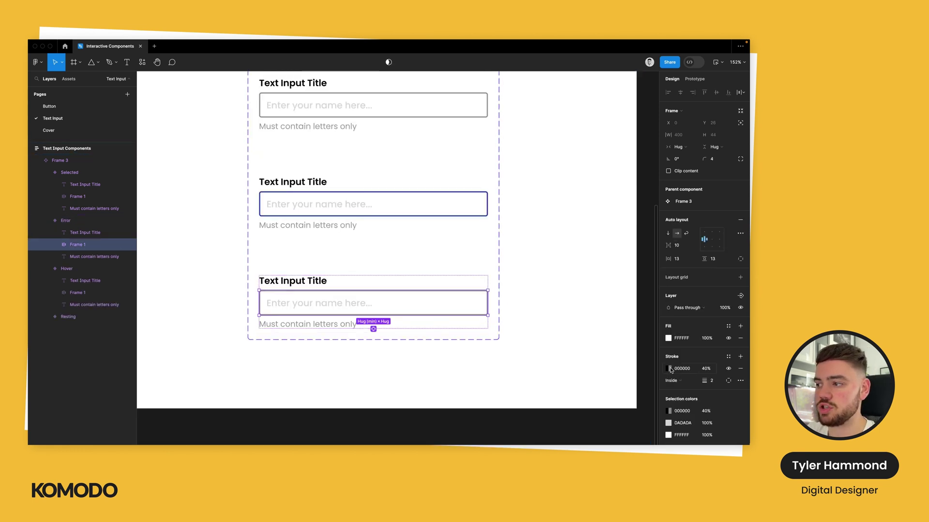
{"action": "left_click", "coordinate": [728, 357]}
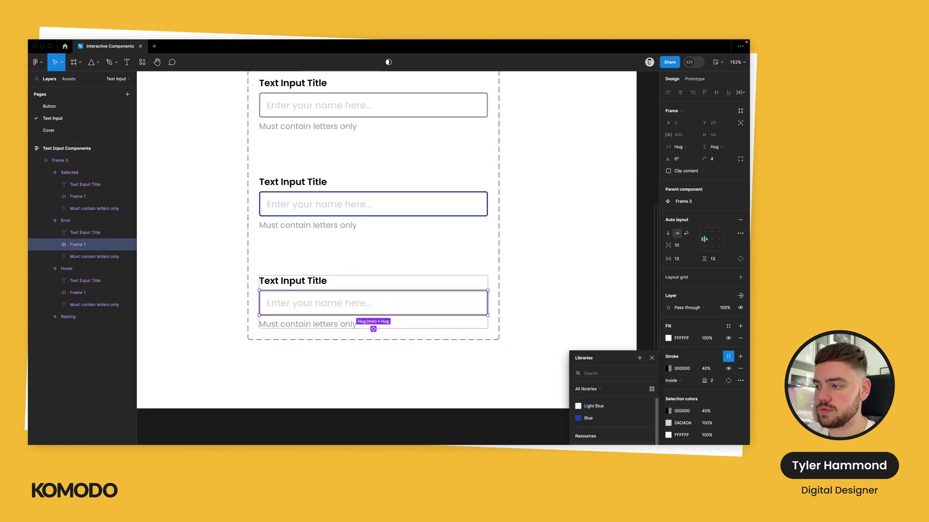
{"action": "left_click", "coordinate": [668, 369]}
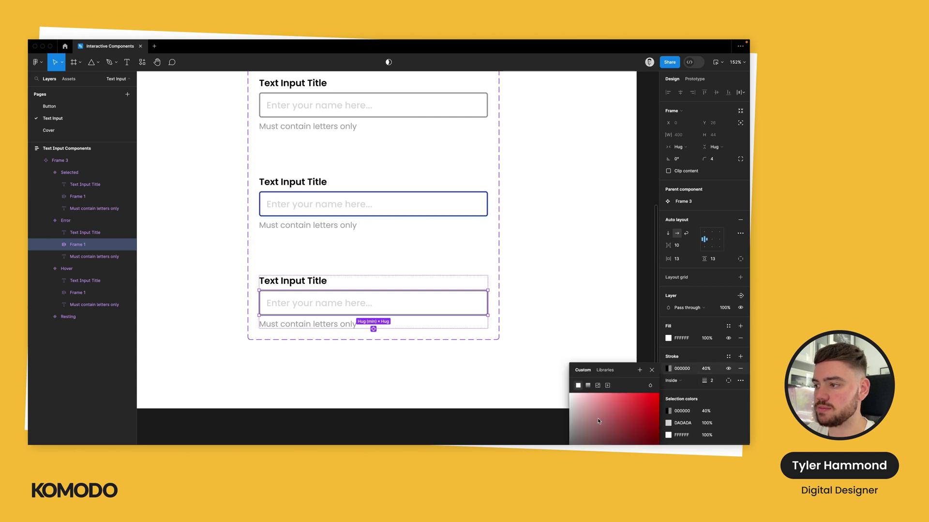
{"action": "left_click_drag", "start_coordinate": [650, 406], "coordinate": [647, 427]}
{"action": "left_click", "coordinate": [672, 370]}
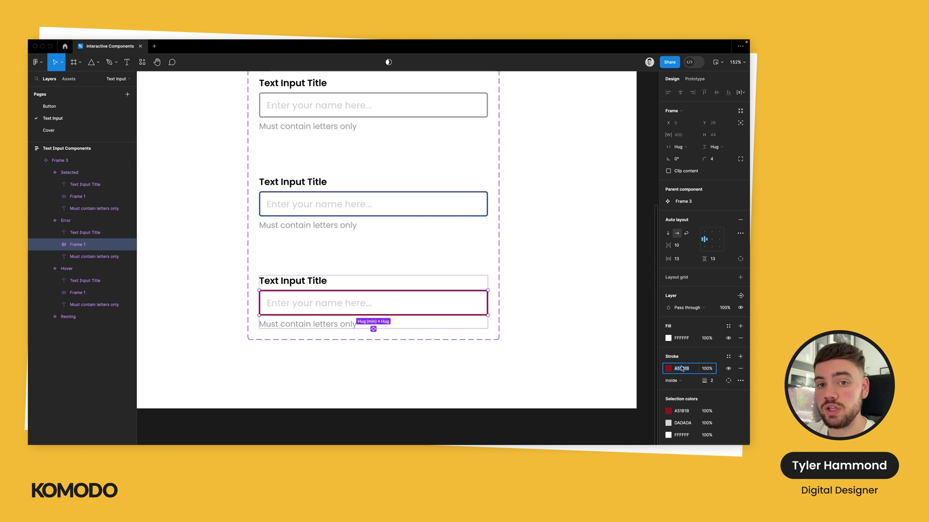
Create a colour variable named Red / Error from the Error input box's stroke.
{"action": "left_click", "coordinate": [728, 356]}
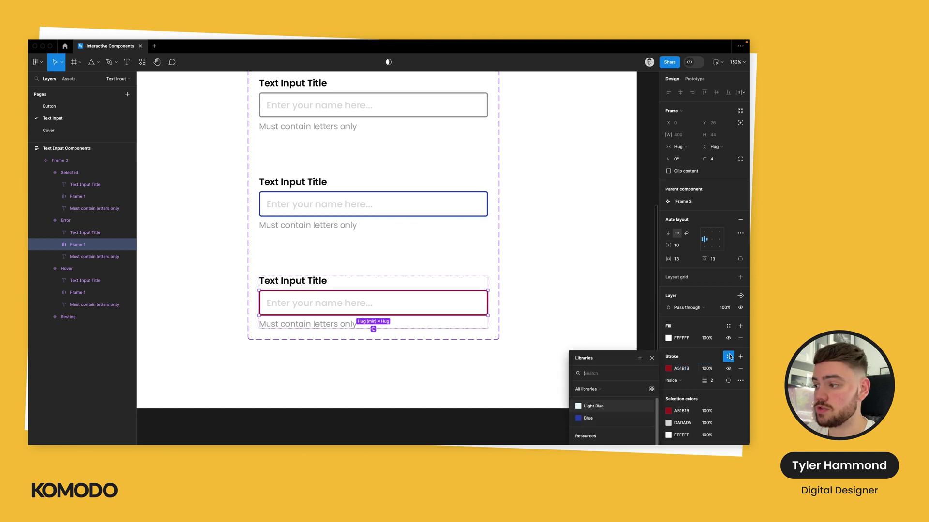
{"action": "left_click", "coordinate": [640, 358]}
{"action": "type", "text": "Re"}
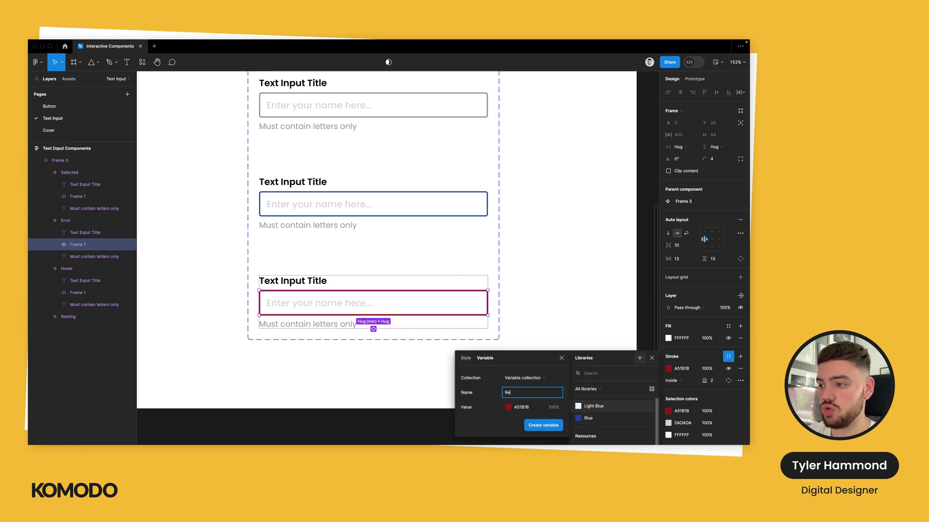
{"action": "type", "text": "d / Error"}
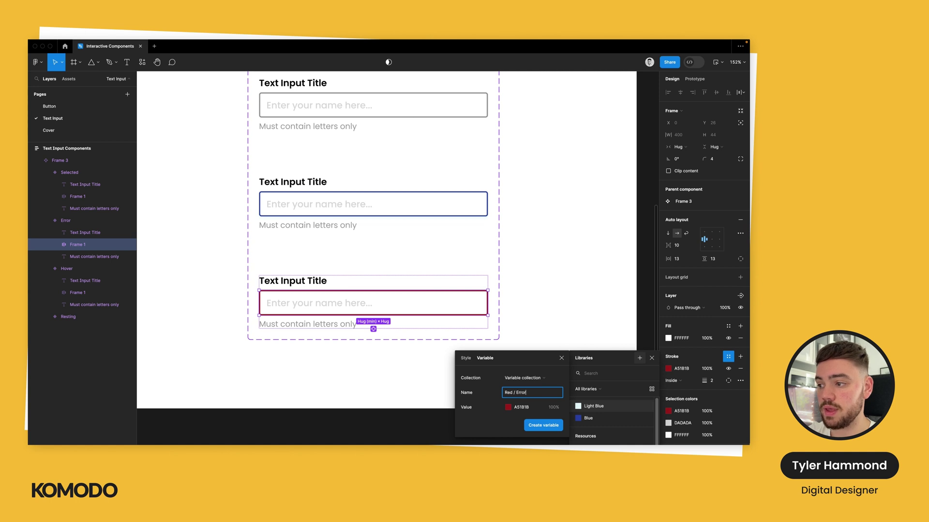
Apply the Red / Error variable to the fill of the Error variant's "Must contain letters only" text.
{"action": "left_click", "coordinate": [327, 328]}
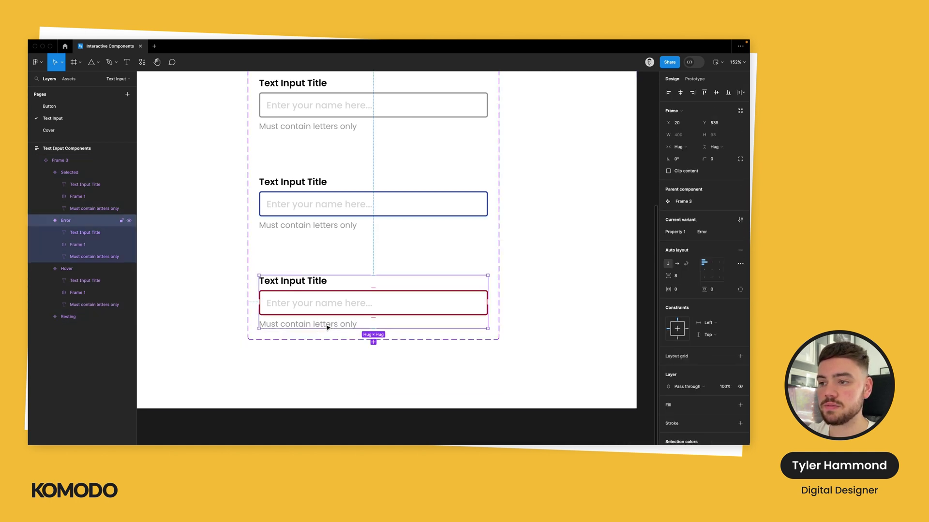
{"action": "left_click", "coordinate": [327, 328]}
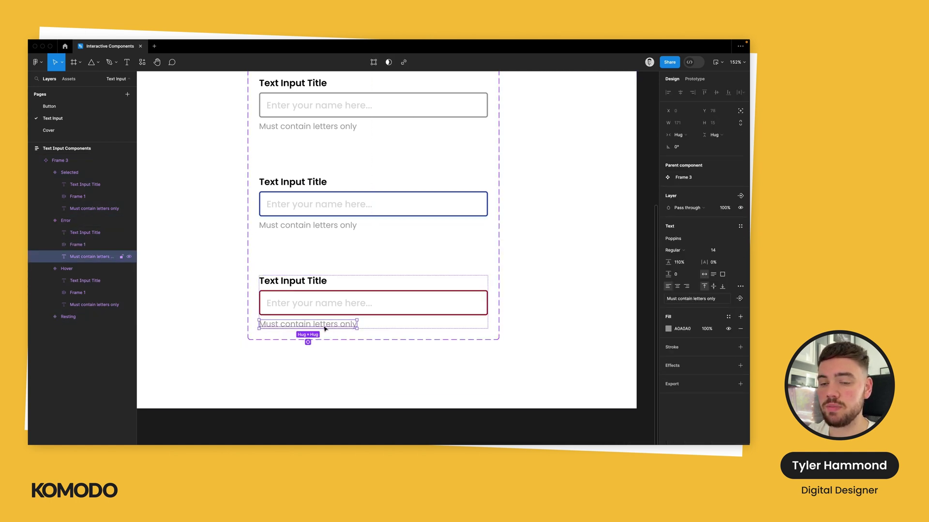
{"action": "left_click", "coordinate": [730, 319]}
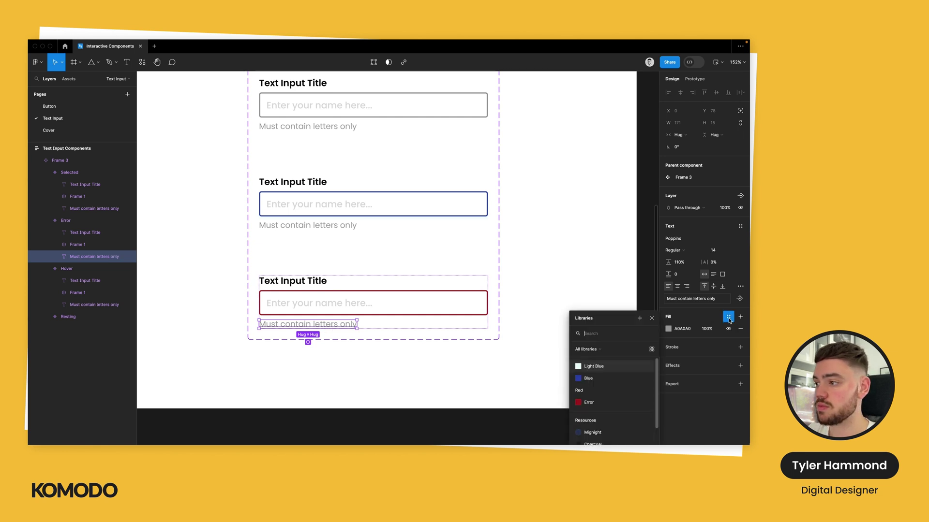
{"action": "left_click", "coordinate": [592, 411]}
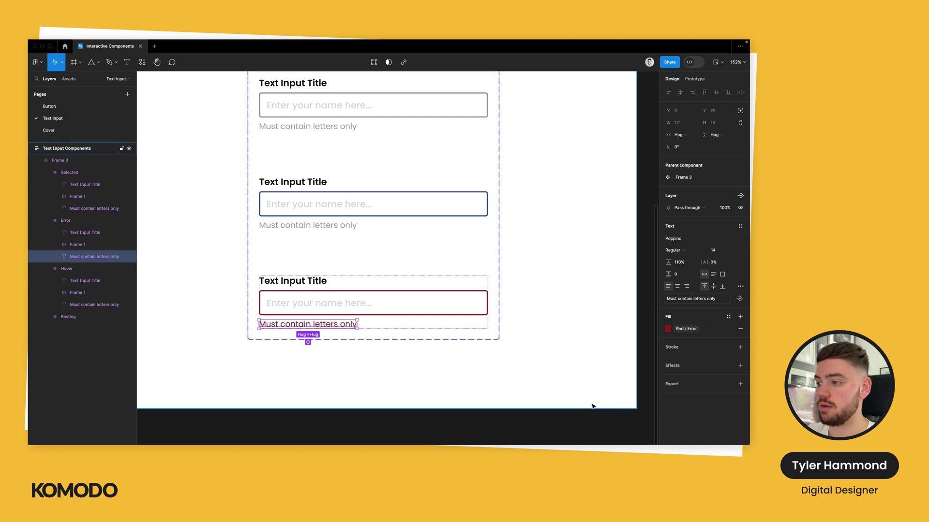
{"action": "left_click", "coordinate": [463, 398]}
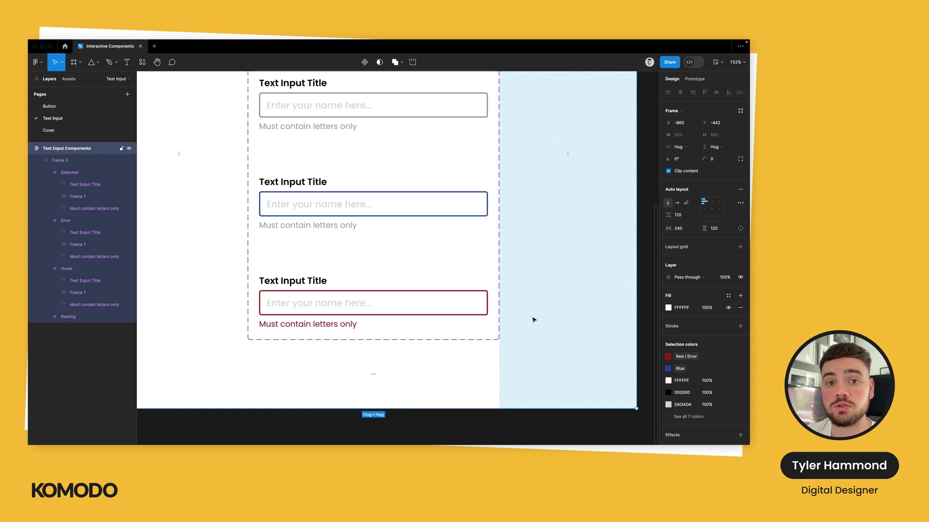
{"action": "key", "text": "Escape"}
Add a While hovering interaction to the Resting variant that changes it to the Hover variant.
{"action": "key", "text": "shift+0"}
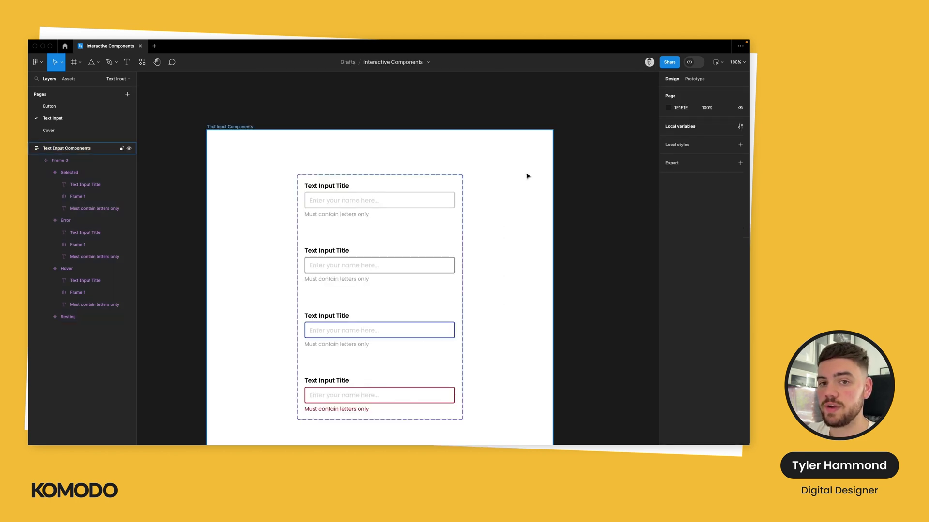
{"action": "left_click", "coordinate": [446, 203]}
{"action": "left_click", "coordinate": [389, 204]}
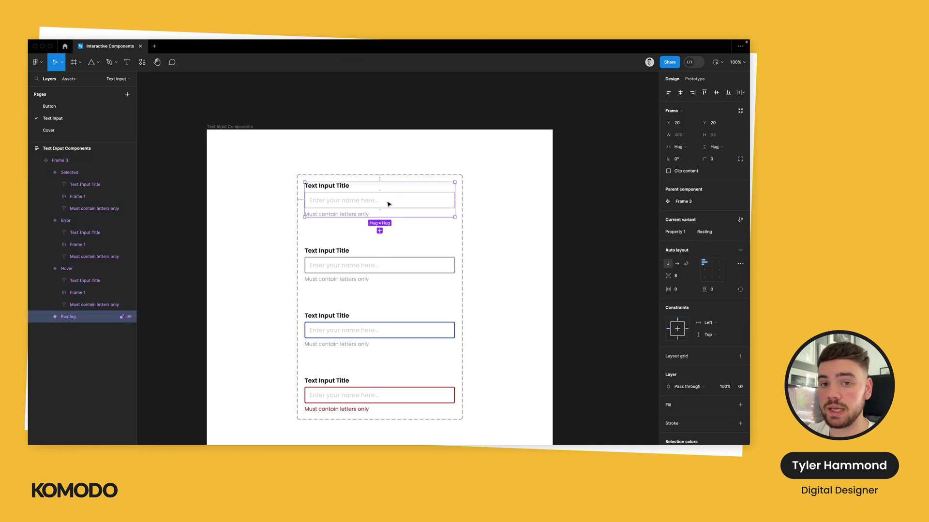
{"action": "left_click", "coordinate": [693, 80]}
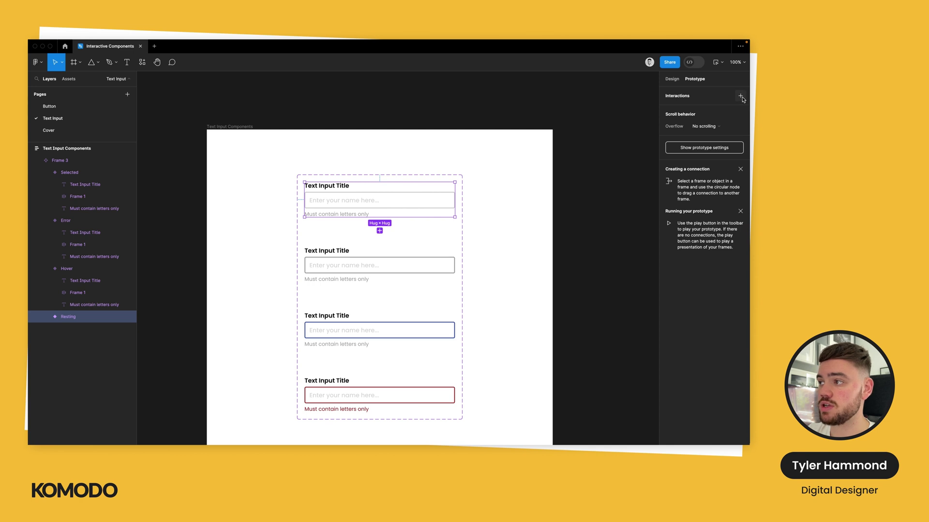
{"action": "left_click", "coordinate": [740, 96]}
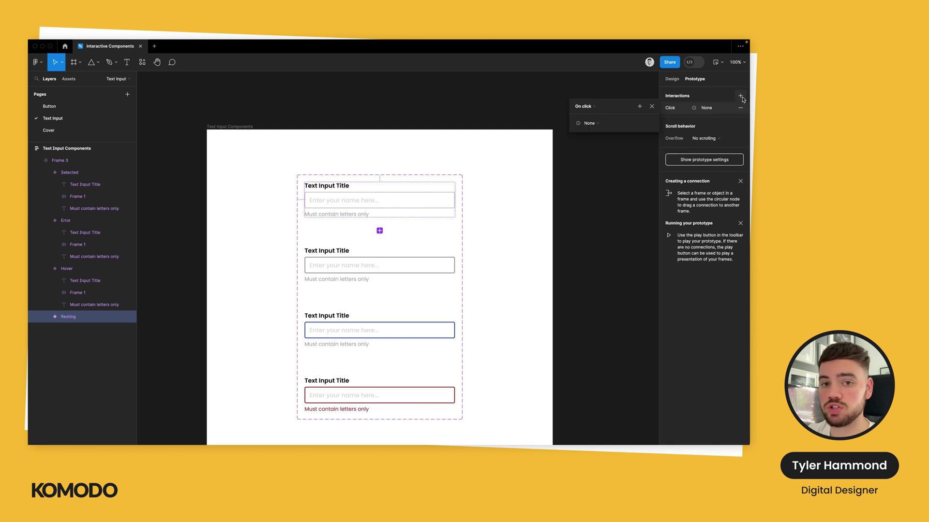
{"action": "left_click", "coordinate": [591, 106]}
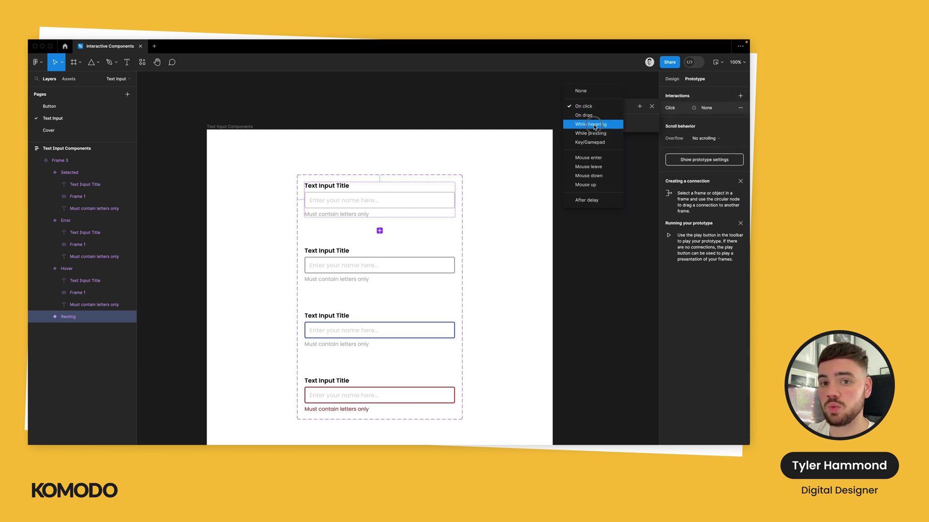
{"action": "left_click", "coordinate": [594, 126]}
{"action": "left_click", "coordinate": [603, 127]}
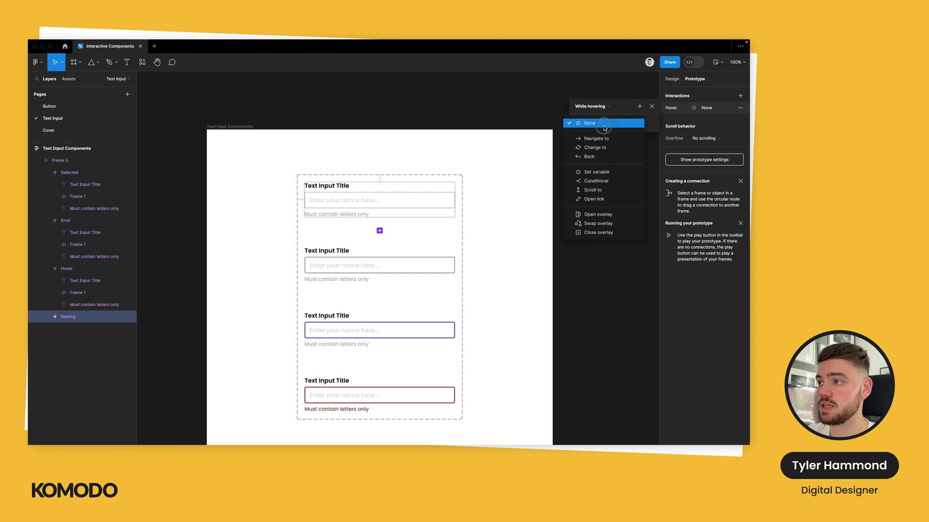
{"action": "left_click", "coordinate": [604, 148]}
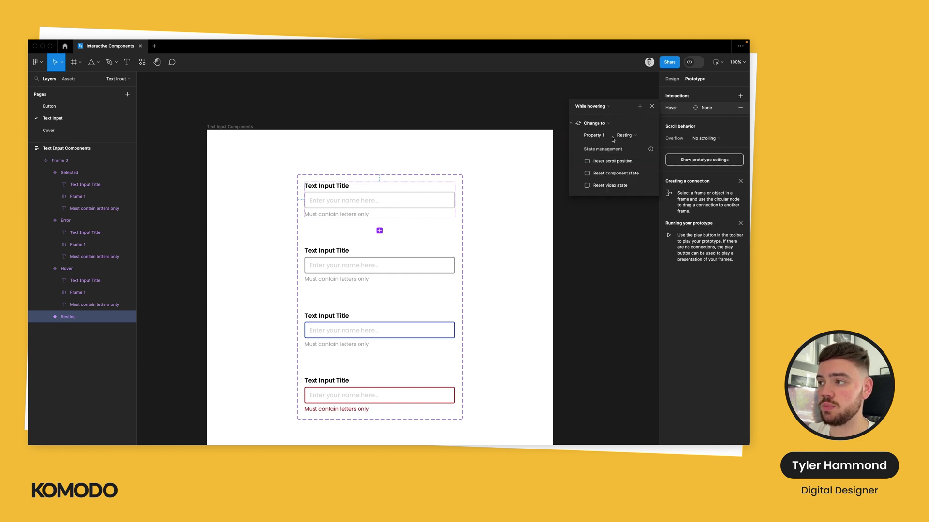
{"action": "left_click", "coordinate": [626, 136]}
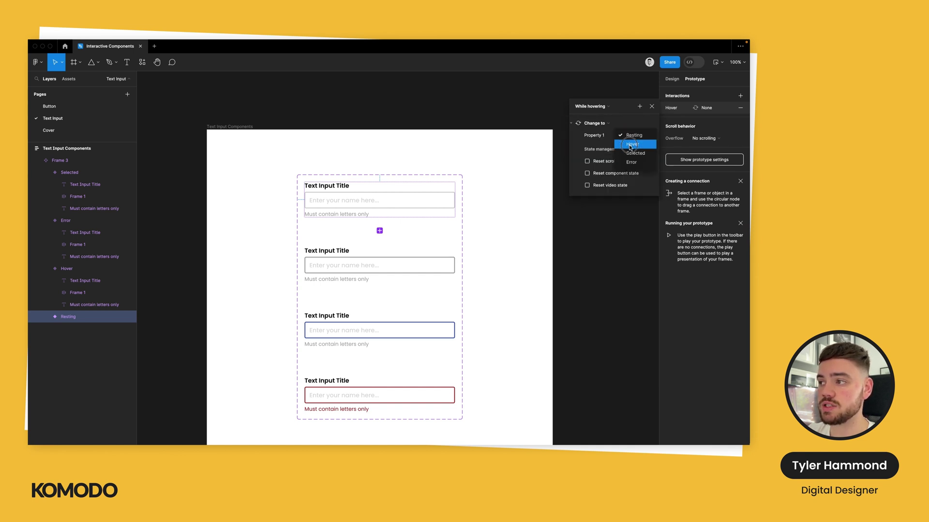
{"action": "left_click", "coordinate": [632, 144]}
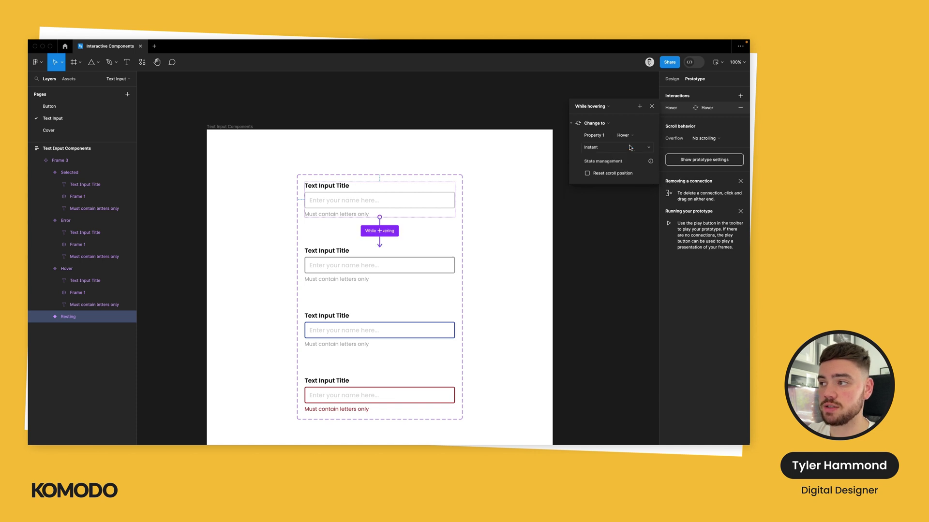
Set the Resting variant's hover transition to Smart animate with a duration of 200 ms.
{"action": "left_click", "coordinate": [631, 148]}
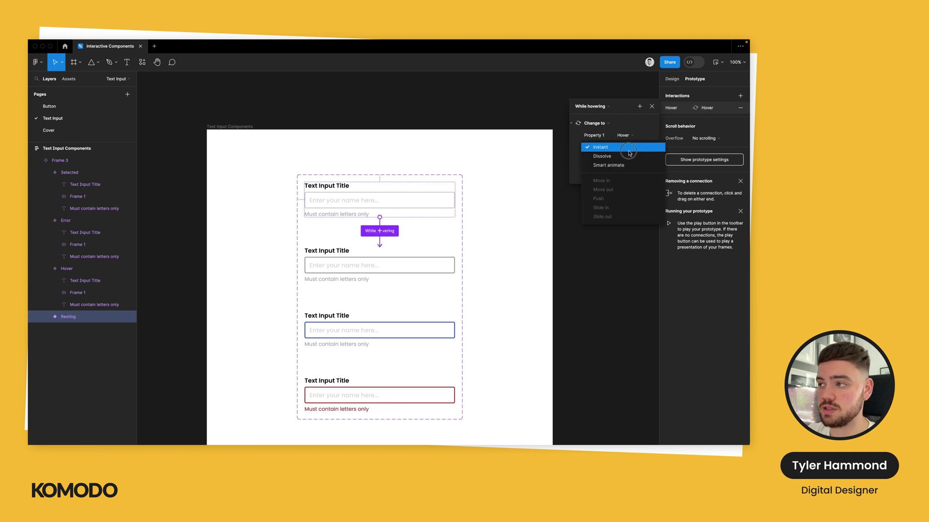
{"action": "left_click", "coordinate": [626, 166]}
{"action": "left_click", "coordinate": [627, 161]}
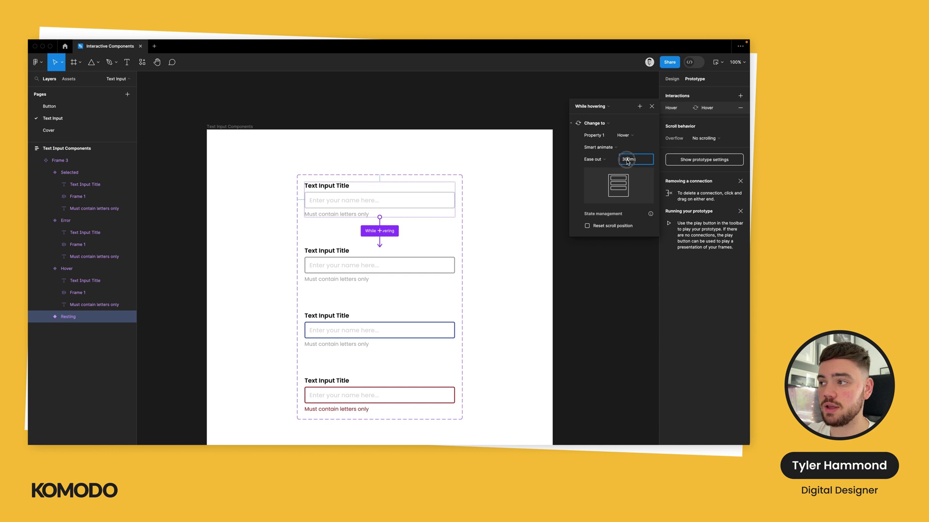
{"action": "type", "text": "200"}
{"action": "key", "text": "Return"}
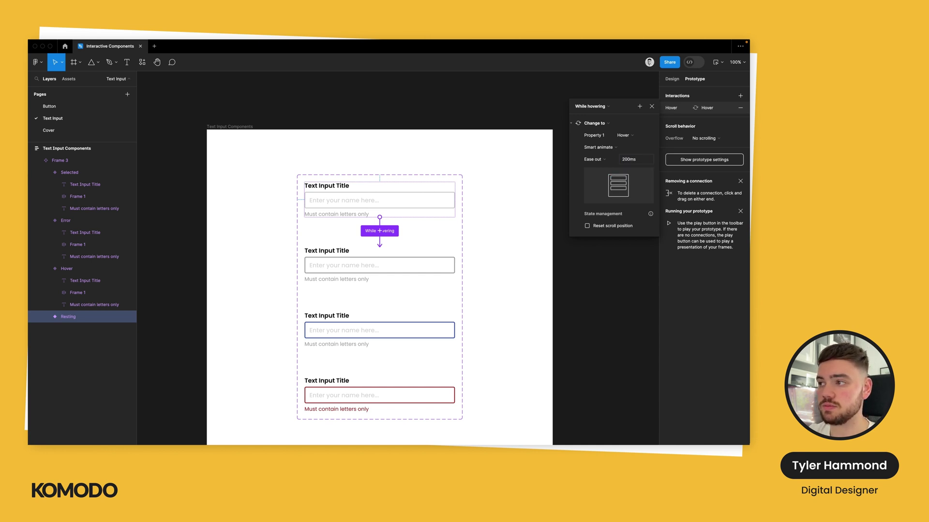
{"action": "left_click", "coordinate": [526, 216]}
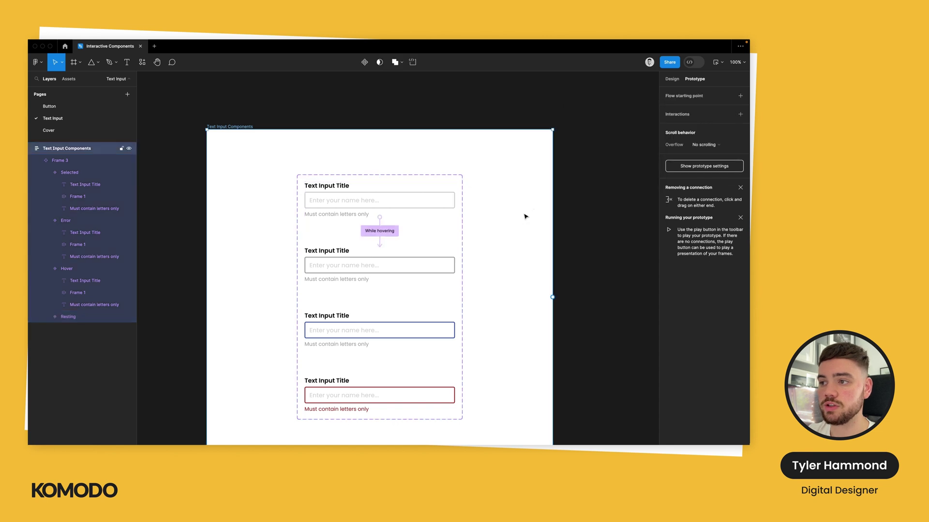
Connect the Hover variant to the Selected variant with an On click, Change to interaction.
{"action": "left_click", "coordinate": [400, 265]}
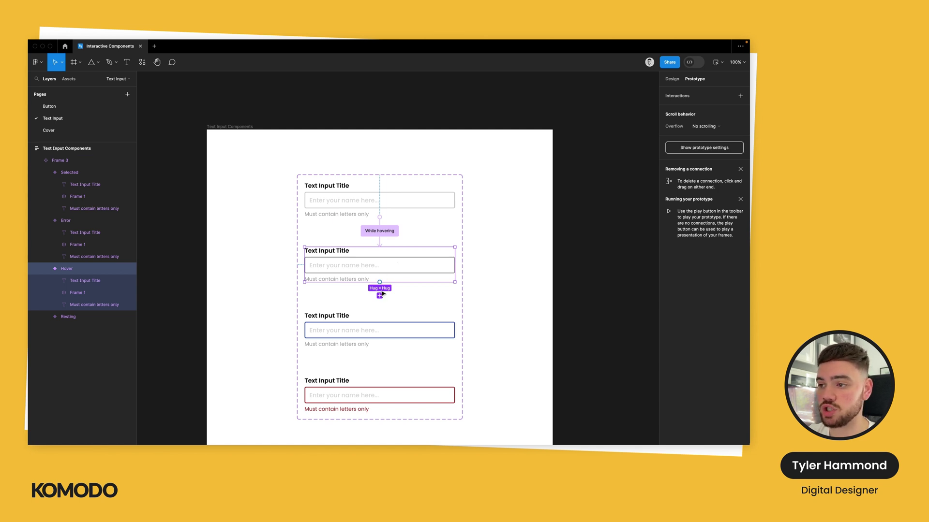
{"action": "left_click_drag", "start_coordinate": [380, 282], "coordinate": [371, 328]}
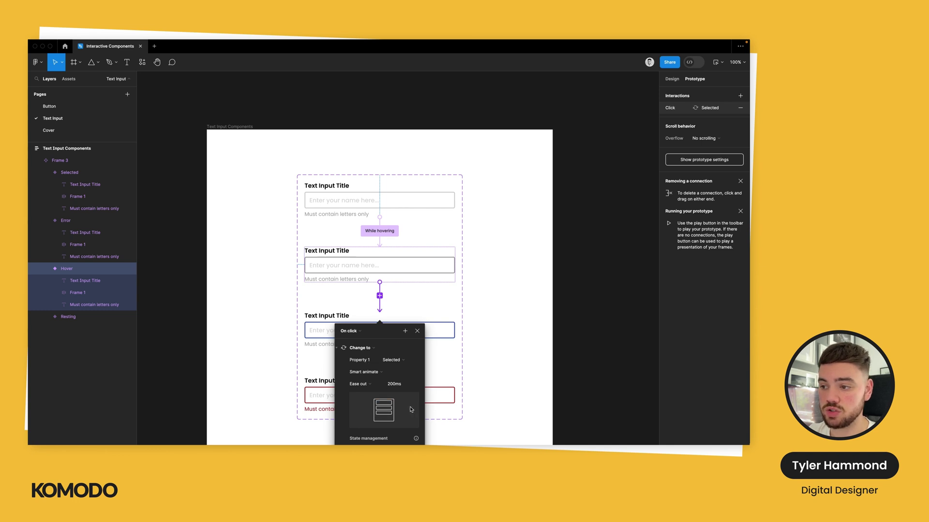
{"action": "left_click", "coordinate": [519, 353]}
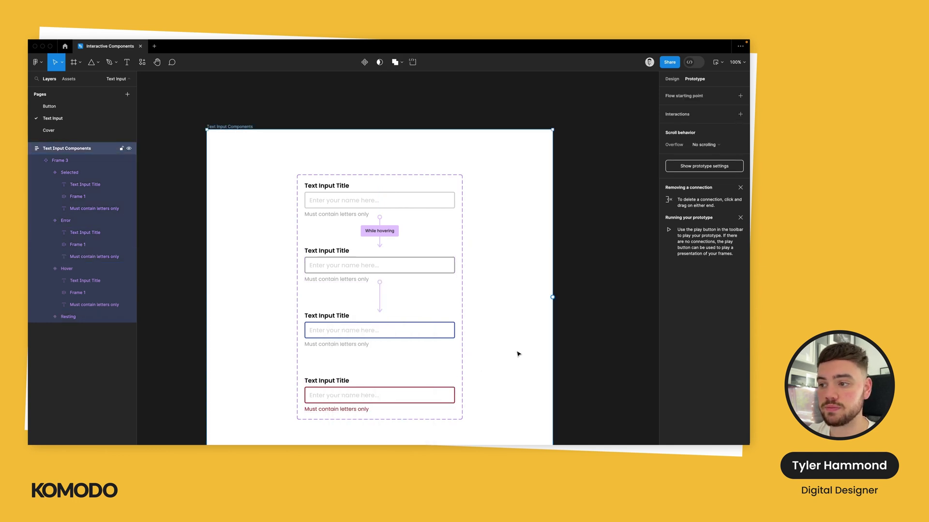
Connect the Selected variant to the Error variant with a Change to interaction triggered by Mouse leave.
{"action": "scroll", "coordinate": [520, 319], "scroll_direction": "down", "scroll_amount": 3}
{"action": "left_click", "coordinate": [392, 250]}
{"action": "left_click", "coordinate": [389, 268]}
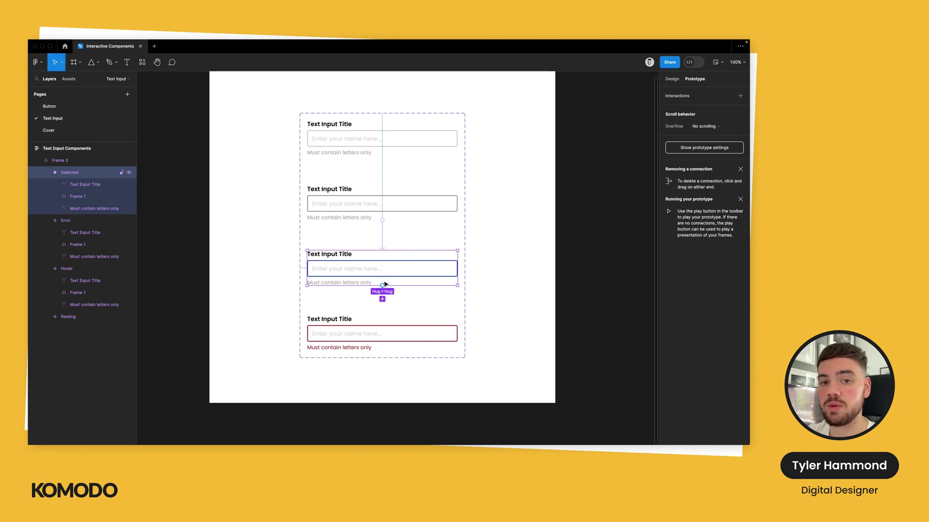
{"action": "left_click_drag", "start_coordinate": [382, 285], "coordinate": [396, 332]}
{"action": "left_click", "coordinate": [353, 334]}
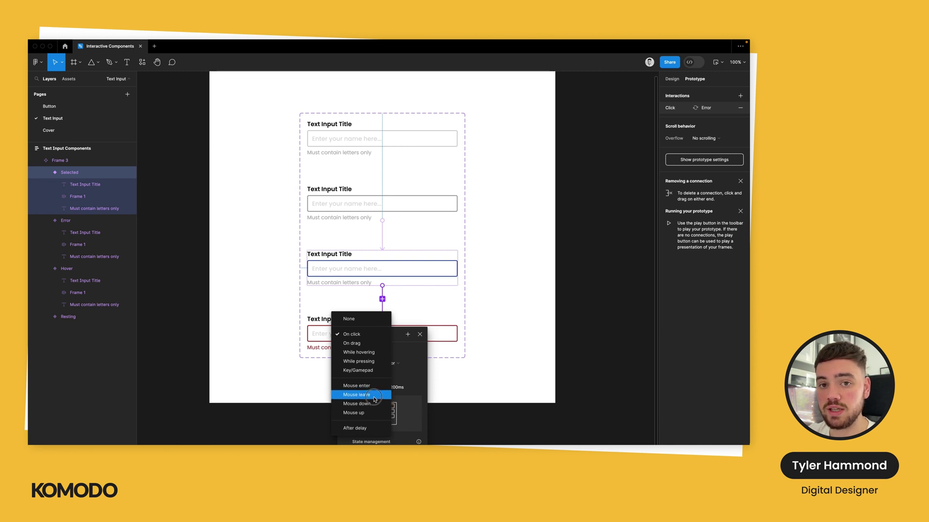
{"action": "left_click", "coordinate": [374, 395]}
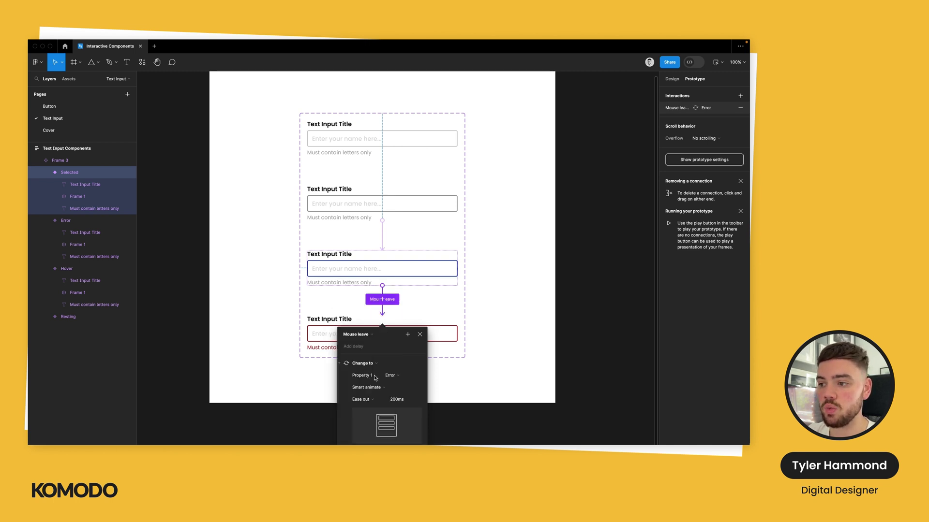
{"action": "scroll", "coordinate": [370, 387], "scroll_direction": "down", "scroll_amount": 2}
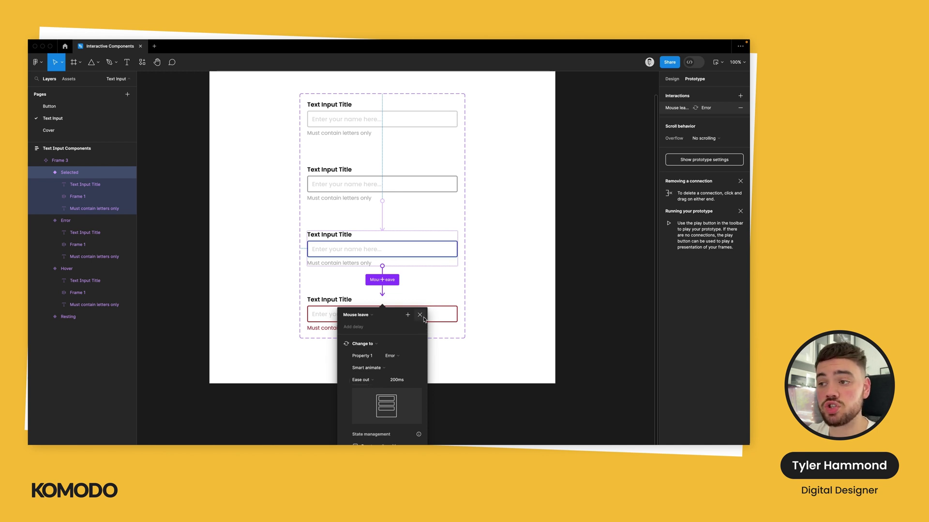
{"action": "left_click", "coordinate": [420, 315]}
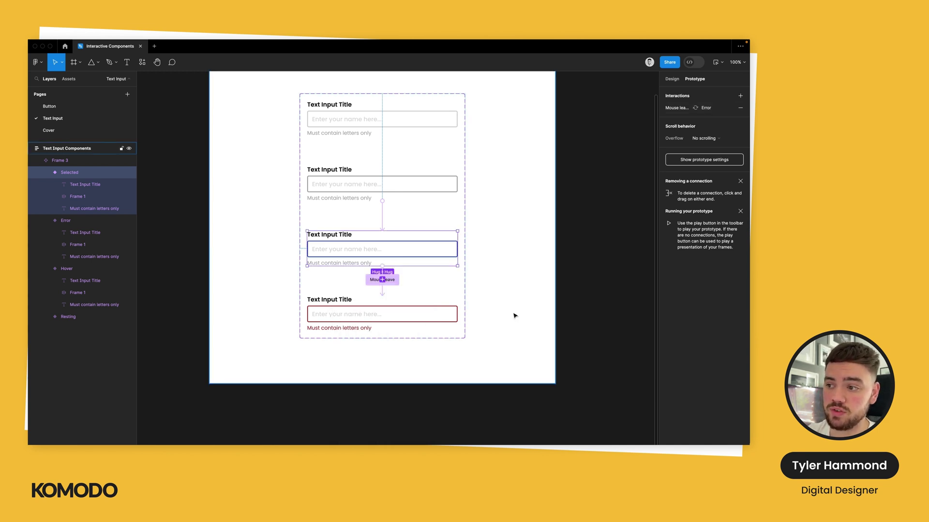
{"action": "left_click", "coordinate": [514, 315]}
Draw a test frame about 848 × 432 beside the Text Input Components frame and place a text input instance near its centre.
{"action": "key", "text": "f"}
{"action": "scroll", "coordinate": [464, 232], "scroll_direction": "right", "scroll_amount": 5}
{"action": "left_click_drag", "start_coordinate": [410, 129], "coordinate": [594, 239]}
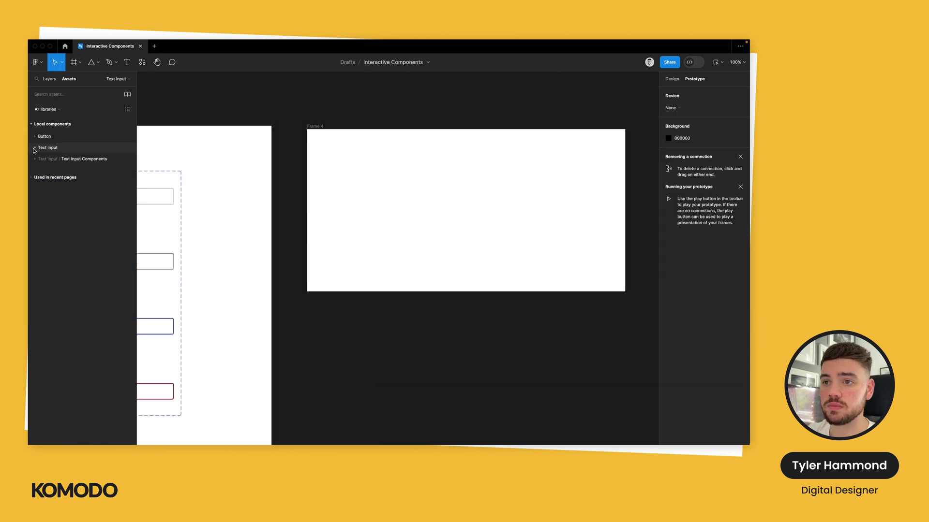
{"action": "left_click", "coordinate": [35, 159]}
{"action": "left_click_drag", "start_coordinate": [53, 179], "coordinate": [505, 208]}
{"action": "left_click", "coordinate": [563, 107]}
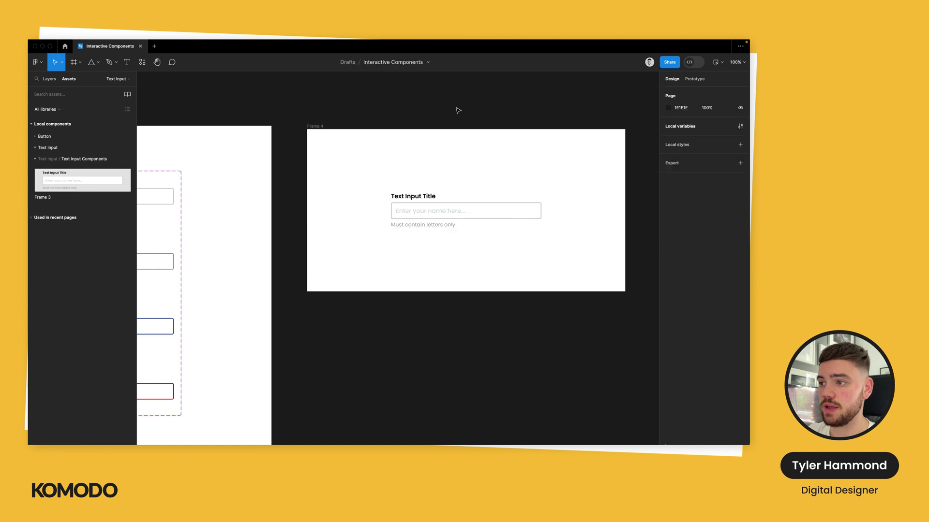
Present the test frame and try the text input's hover, selected and mouse-leave interactions.
{"action": "left_click", "coordinate": [339, 127]}
{"action": "left_click", "coordinate": [720, 63]}
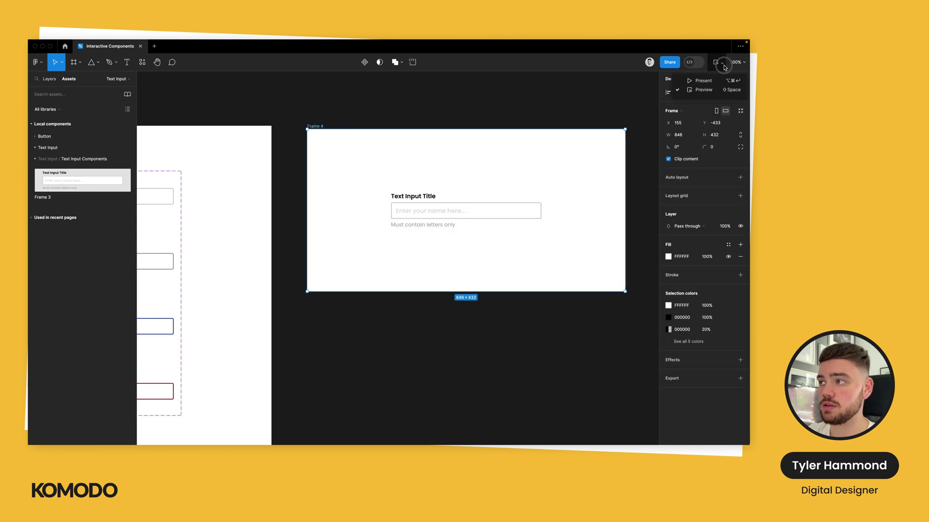
{"action": "left_click", "coordinate": [719, 79]}
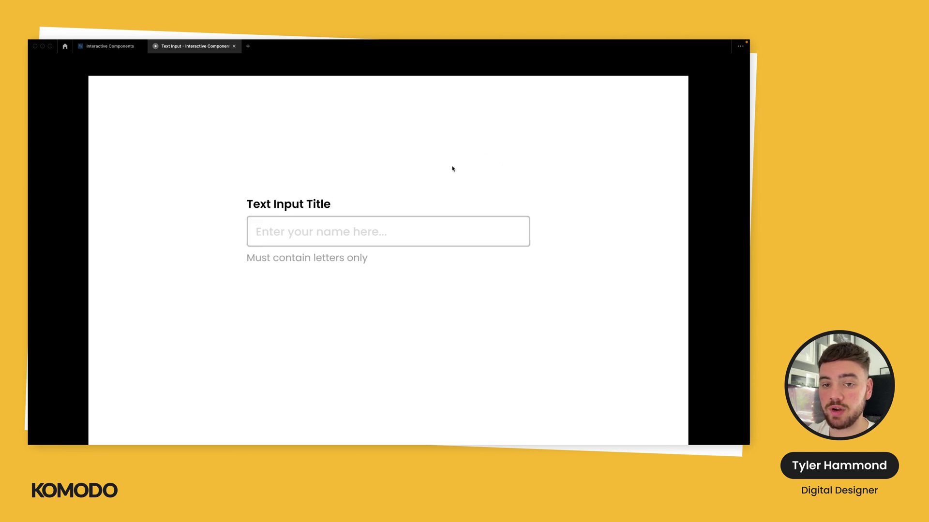
{"action": "left_click", "coordinate": [500, 233]}
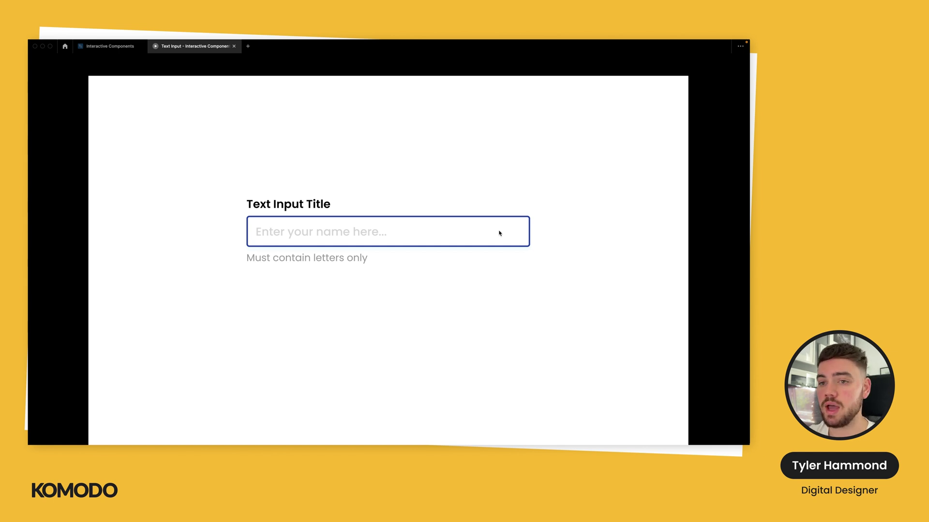
{"action": "left_click", "coordinate": [639, 149]}
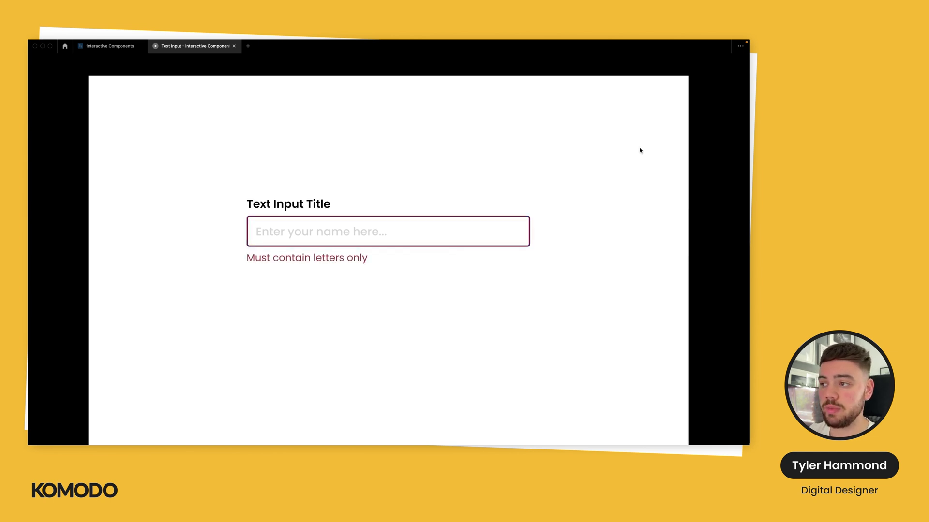